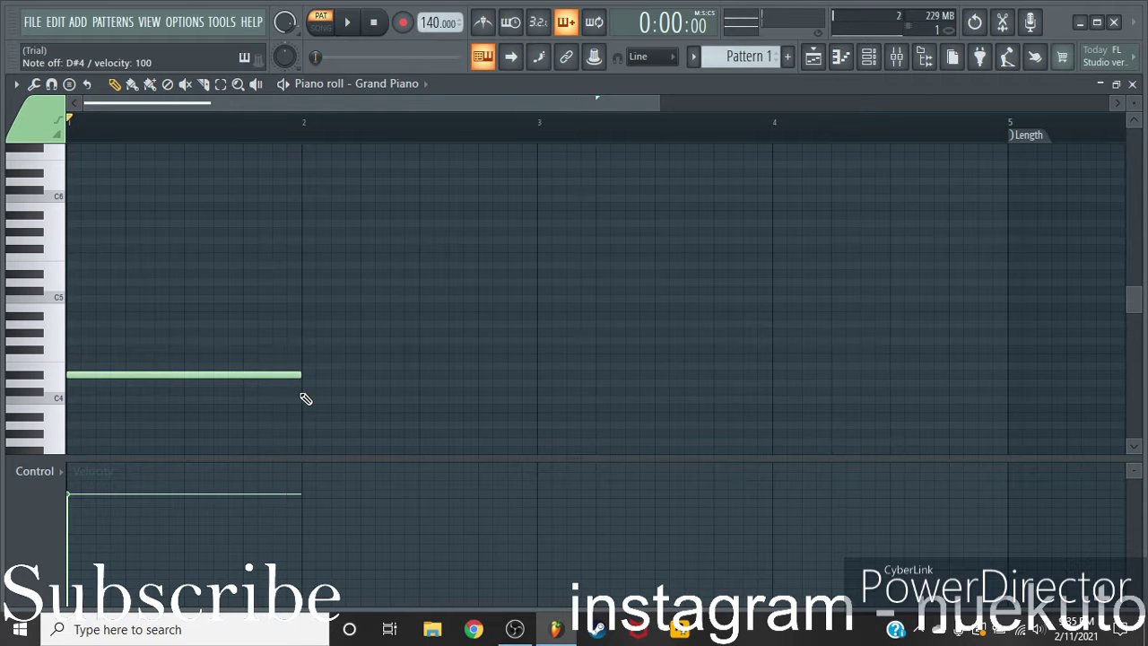
Try one-bar F4 and B3 notes in bar 1 with the D#4 note removed, playing the result back
{"action": "left_click", "coordinate": [76, 358]}
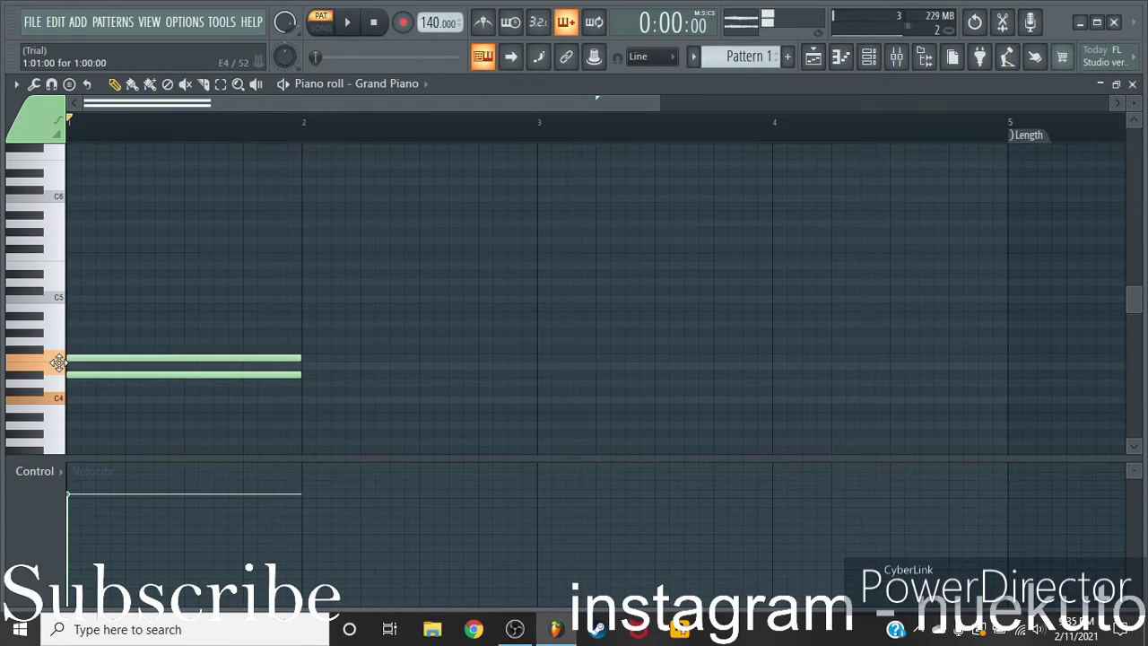
{"action": "left_click", "coordinate": [69, 408]}
{"action": "key", "text": "space"}
{"action": "key", "text": "space"}
{"action": "key", "text": "space"}
{"action": "key", "text": "space"}
{"action": "key", "text": "space"}
{"action": "key", "text": "space"}
{"action": "key", "text": "space"}
{"action": "key", "text": "space"}
{"action": "right_click", "coordinate": [267, 375]}
{"action": "key", "text": "space"}
{"action": "key", "text": "space"}
Select all notes in the Grand Piano piano roll and delete them
{"action": "scroll", "coordinate": [309, 376], "scroll_direction": "down", "scroll_amount": 3}
{"action": "key", "text": "ctrl+a"}
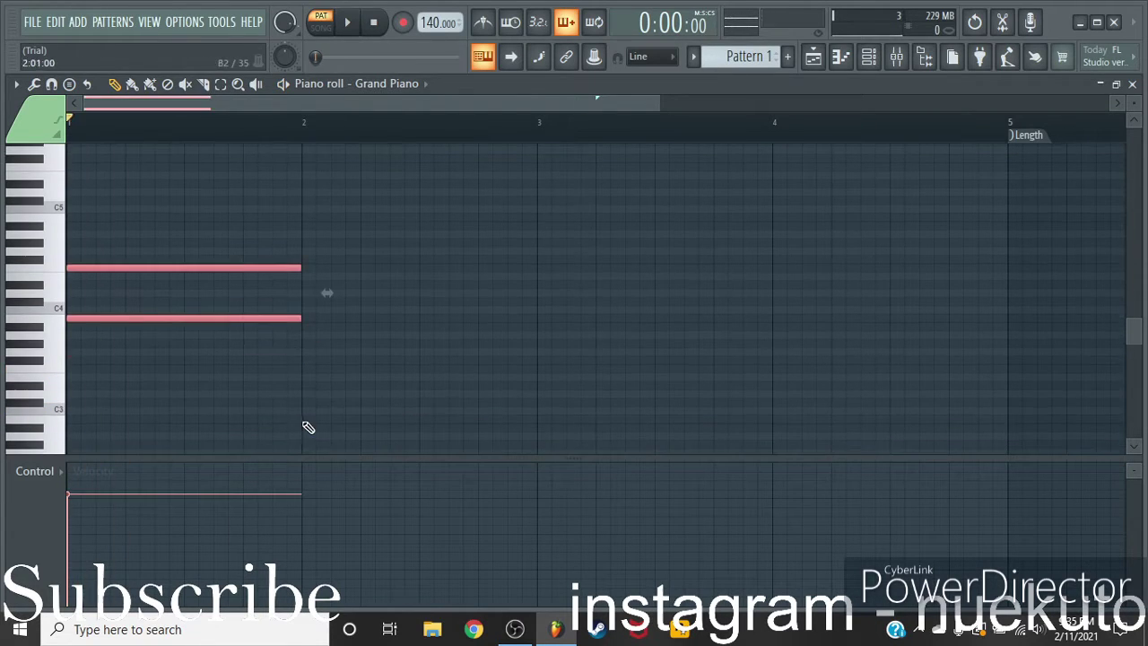
{"action": "key", "text": "Delete"}
Place one-bar piano notes on C5 and E4 in bar 1 and play them back
{"action": "scroll", "coordinate": [97, 318], "scroll_direction": "up", "scroll_amount": 3}
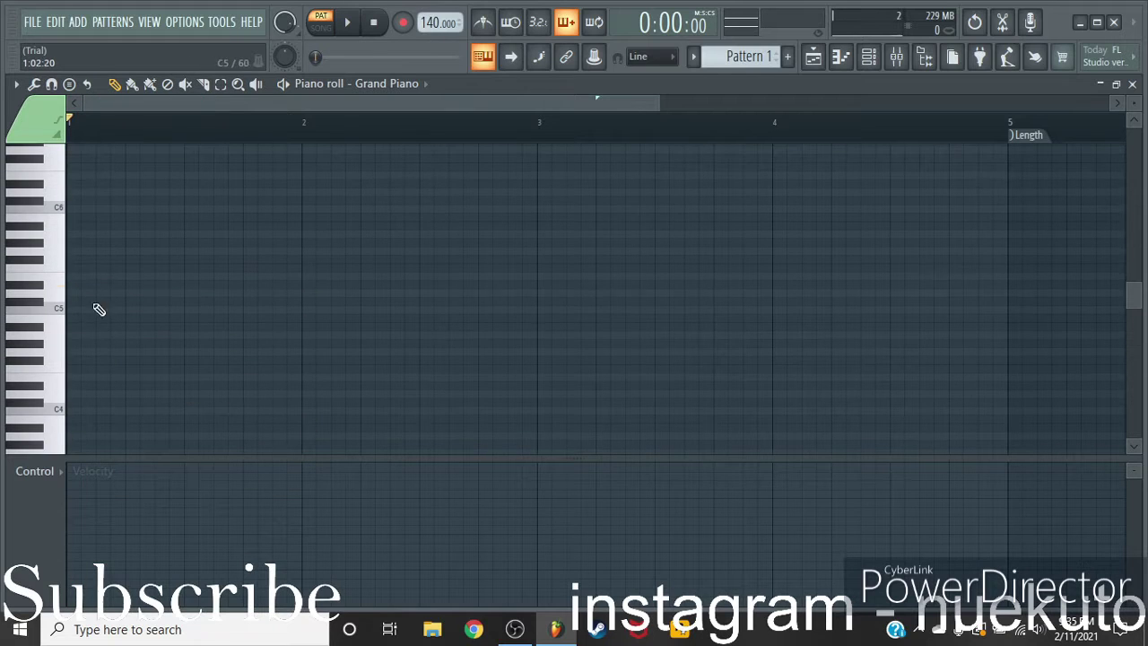
{"action": "left_click", "coordinate": [90, 292]}
{"action": "mouse_move", "coordinate": [52, 296]}
{"action": "left_mouse_down"}
{"action": "mouse_move", "coordinate": [68, 301]}
{"action": "mouse_move", "coordinate": [67, 413]}
{"action": "mouse_move", "coordinate": [69, 319]}
{"action": "mouse_move", "coordinate": [57, 312]}
{"action": "left_mouse_up"}
{"action": "left_click_drag", "start_coordinate": [71, 377], "coordinate": [15, 376]}
{"action": "key", "text": "space"}
Place one-bar piano notes on F#5 and F#4 in bar 2, removing the extra A#4 between them
{"action": "left_click", "coordinate": [302, 259]}
{"action": "left_click", "coordinate": [288, 360]}
{"action": "left_click_drag", "start_coordinate": [328, 361], "coordinate": [342, 363]}
{"action": "mouse_move", "coordinate": [398, 261]}
{"action": "left_mouse_down"}
{"action": "mouse_move", "coordinate": [382, 287]}
{"action": "mouse_move", "coordinate": [308, 327]}
{"action": "left_mouse_up"}
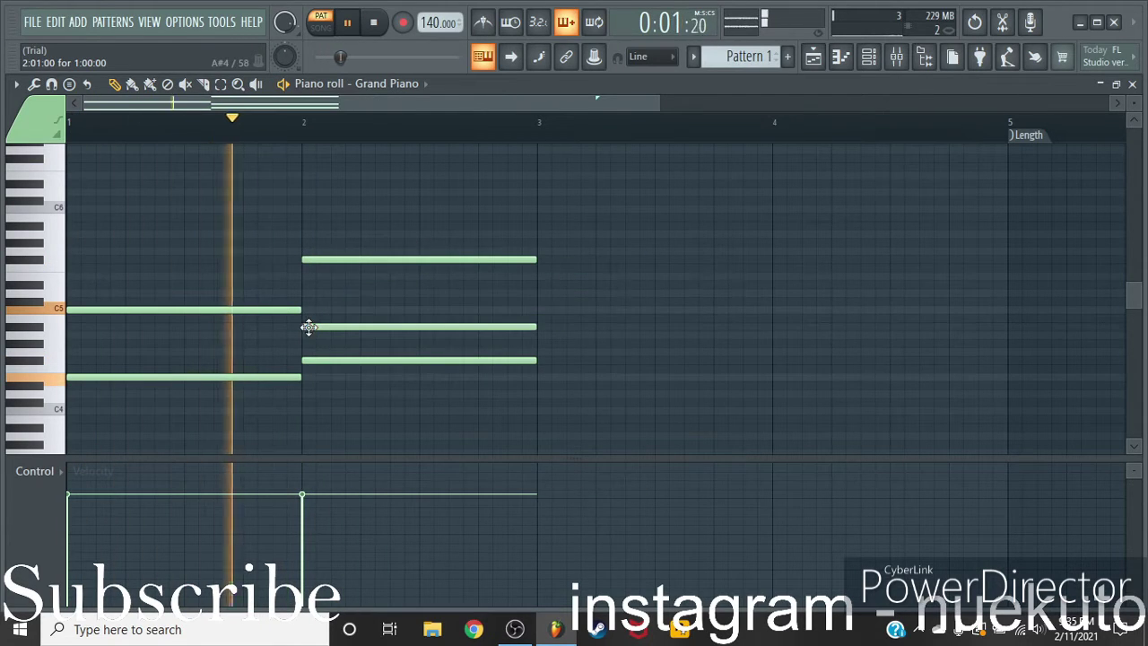
{"action": "key", "text": "space"}
{"action": "right_click", "coordinate": [369, 327]}
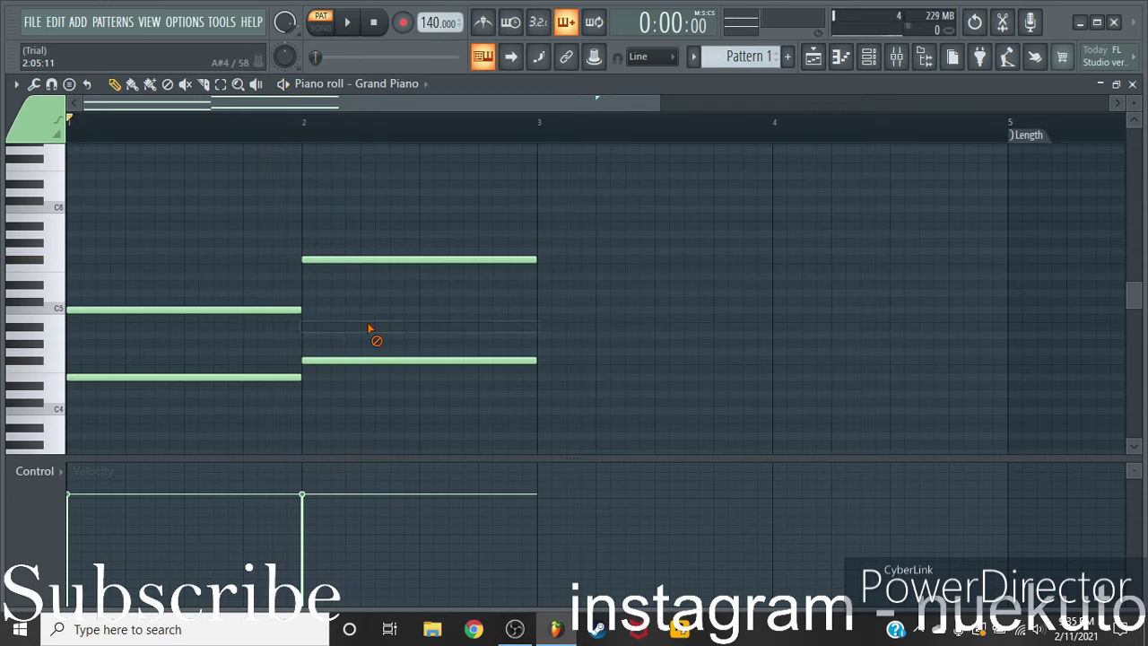
Lower the two bar 2 notes to B4 and D4 and play the pattern
{"action": "left_click_drag", "start_coordinate": [336, 261], "coordinate": [336, 320]}
{"action": "left_click_drag", "start_coordinate": [336, 360], "coordinate": [335, 394]}
{"action": "key", "text": "space"}
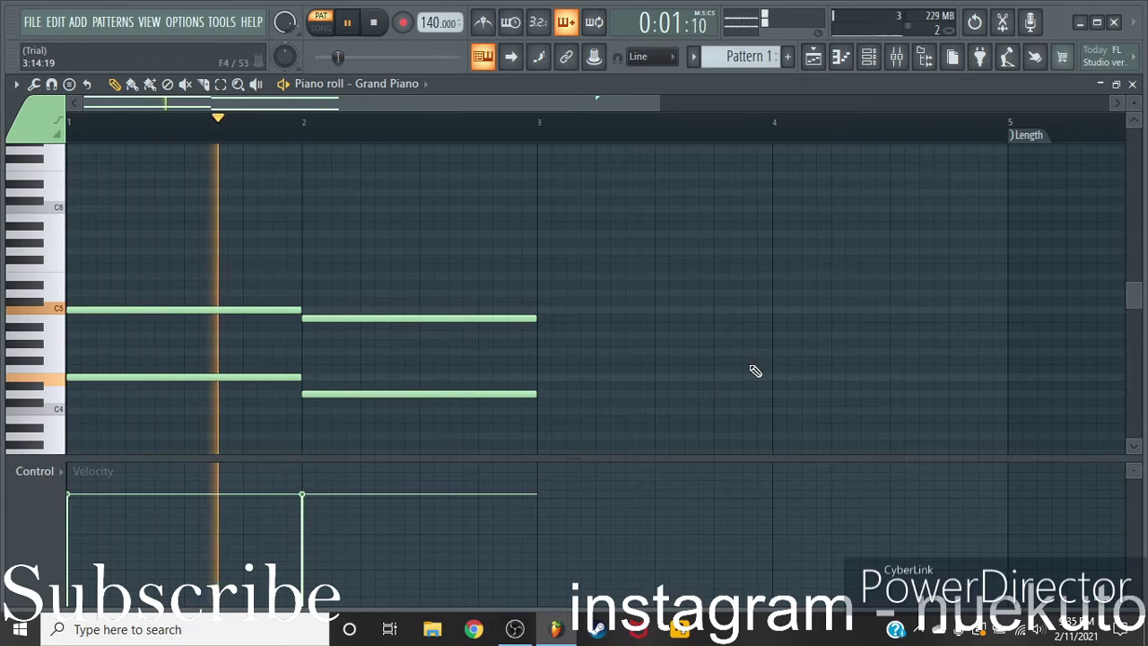
Add one-bar notes on A#4 and D5 in bar 3 and on G#4 and D#4 in bar 4
{"action": "left_click", "coordinate": [541, 327]}
{"action": "left_click", "coordinate": [544, 294]}
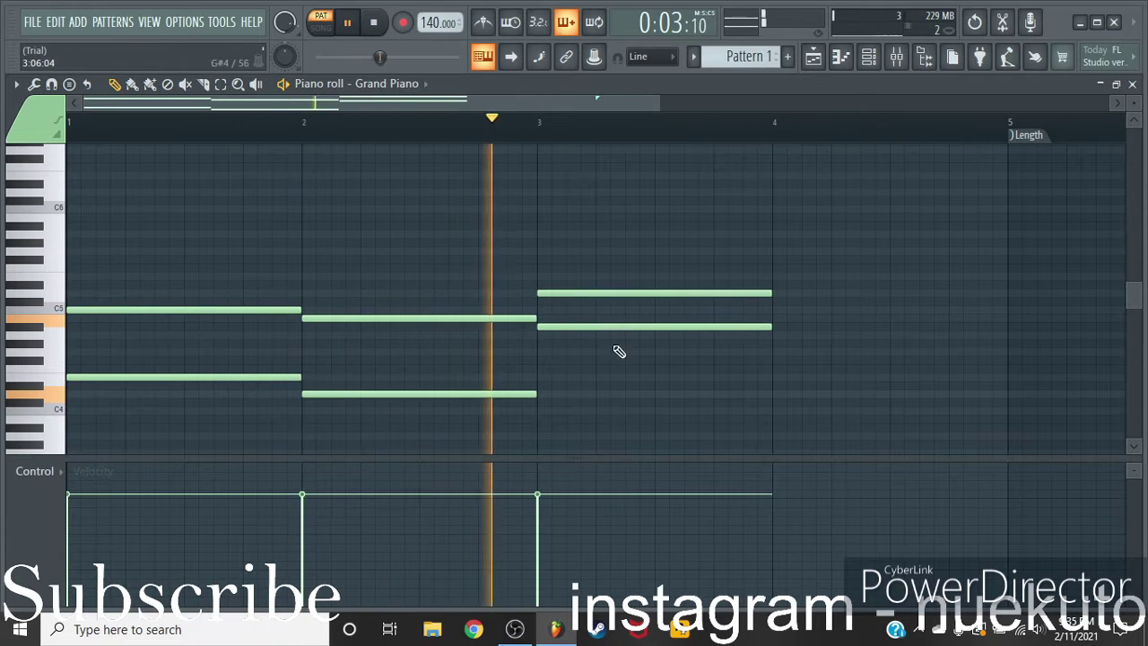
{"action": "left_click", "coordinate": [773, 342]}
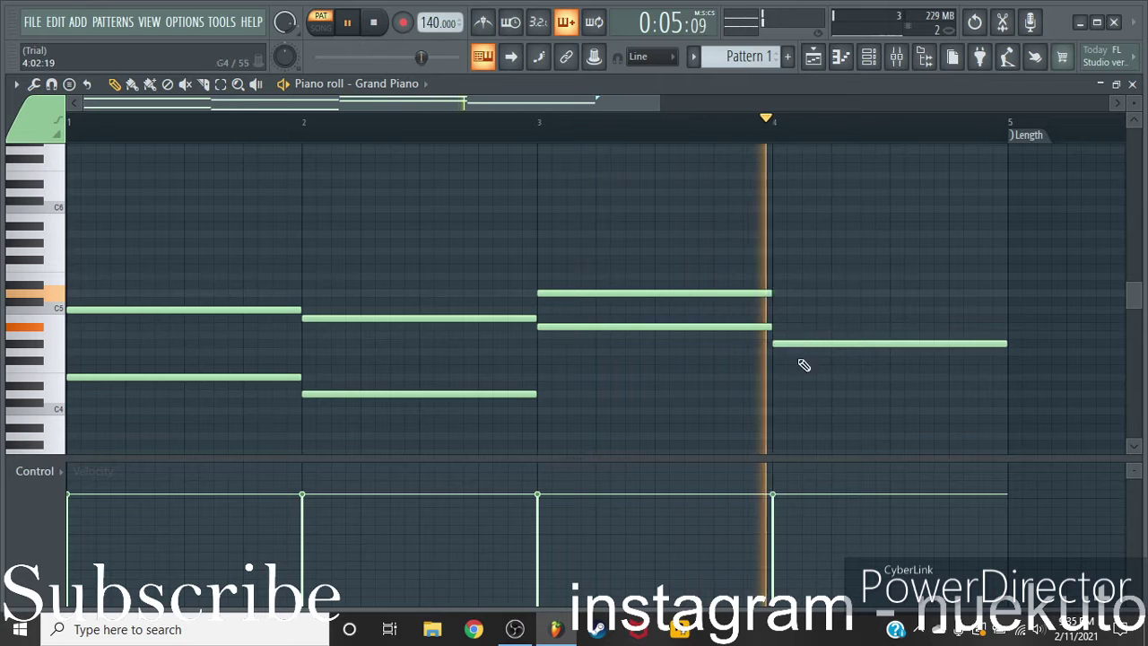
{"action": "left_click", "coordinate": [773, 386]}
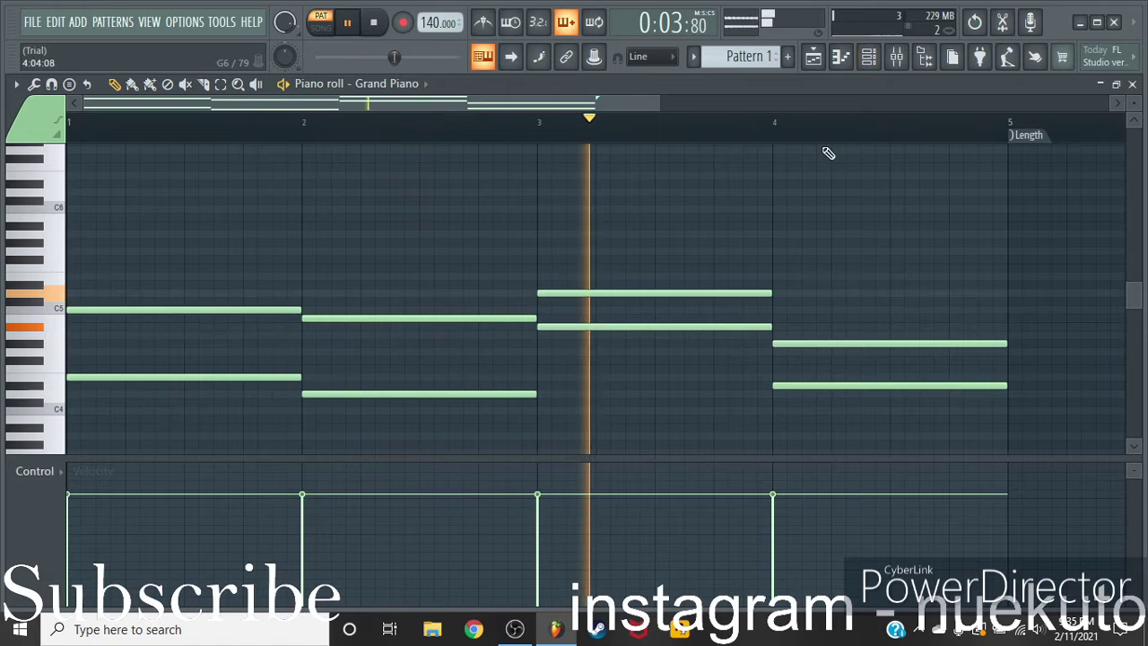
Adjust the Grand Piano channel's volume in the channel rack and play the pattern back
{"action": "left_click", "coordinate": [869, 67]}
{"action": "key", "text": "space"}
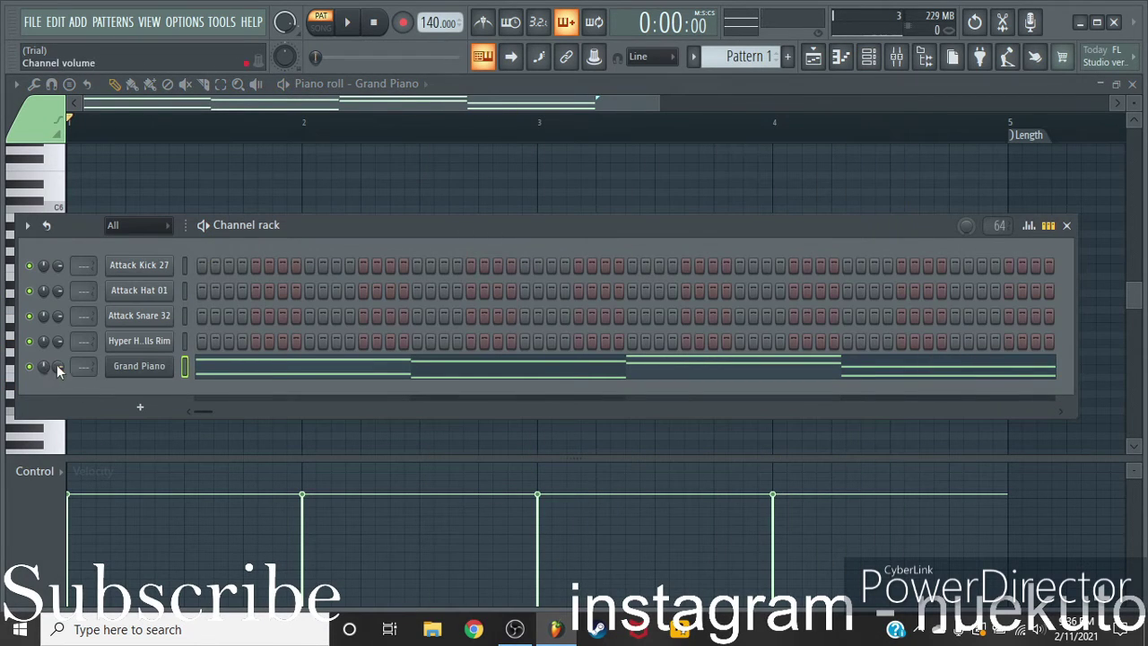
{"action": "key", "text": "space"}
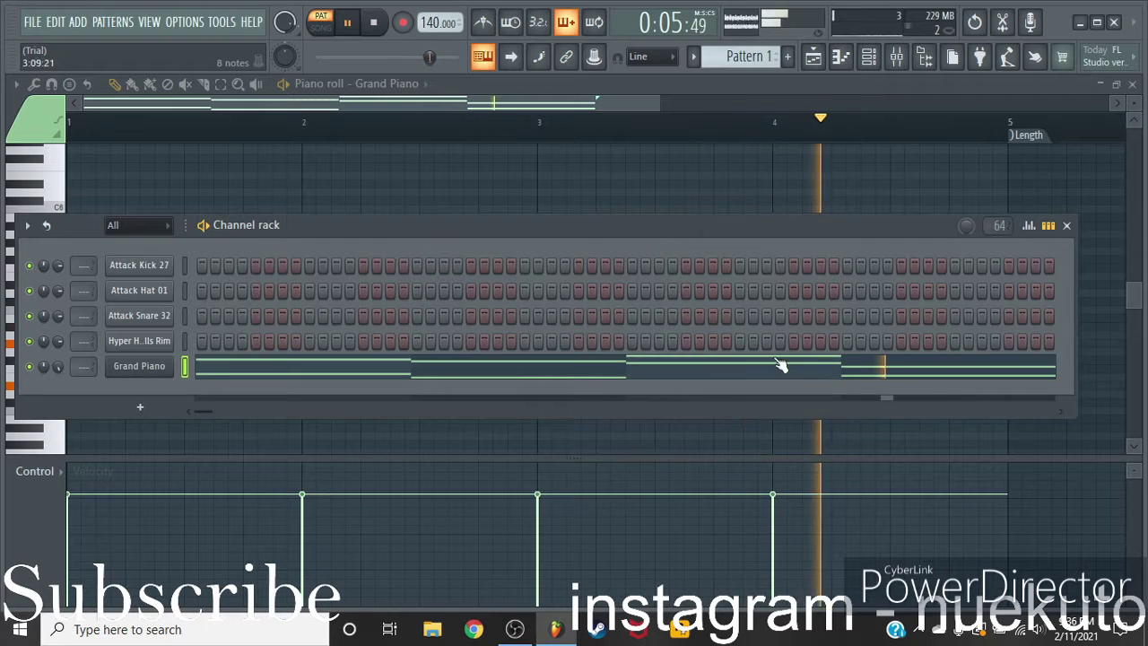
{"action": "left_click", "coordinate": [1068, 226]}
Add a one-bar A#3 note beneath the bar 3 chord, play the pattern back and close the piano roll
{"action": "key", "text": "space"}
{"action": "scroll", "coordinate": [715, 357], "scroll_direction": "down", "scroll_amount": 1}
{"action": "left_click", "coordinate": [545, 402]}
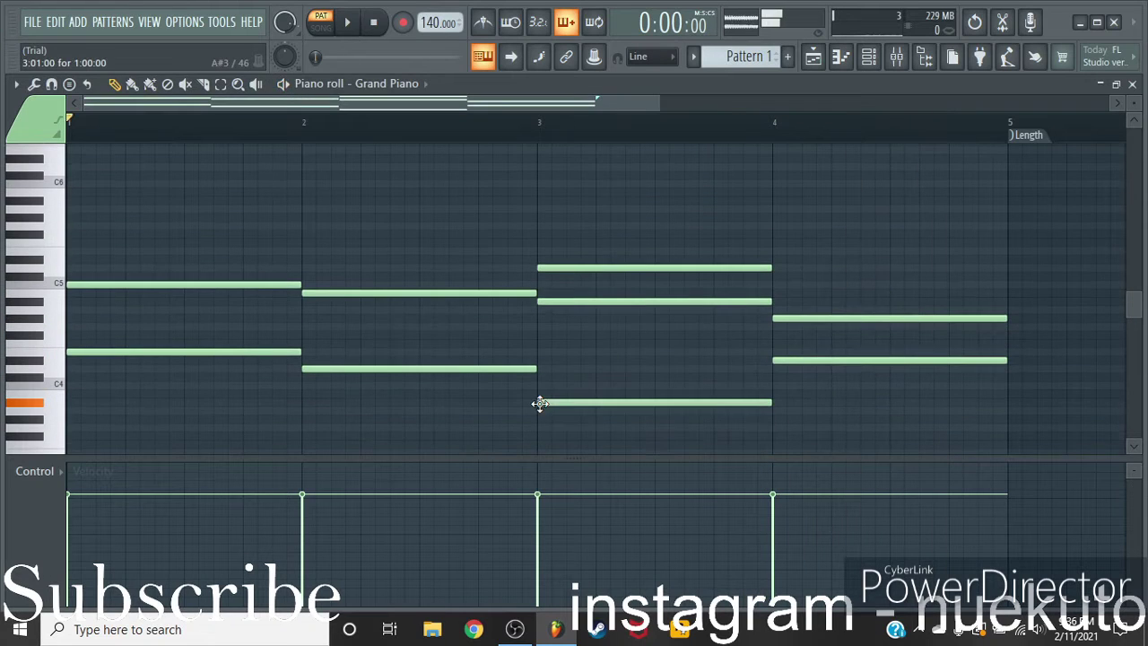
{"action": "key", "text": "space"}
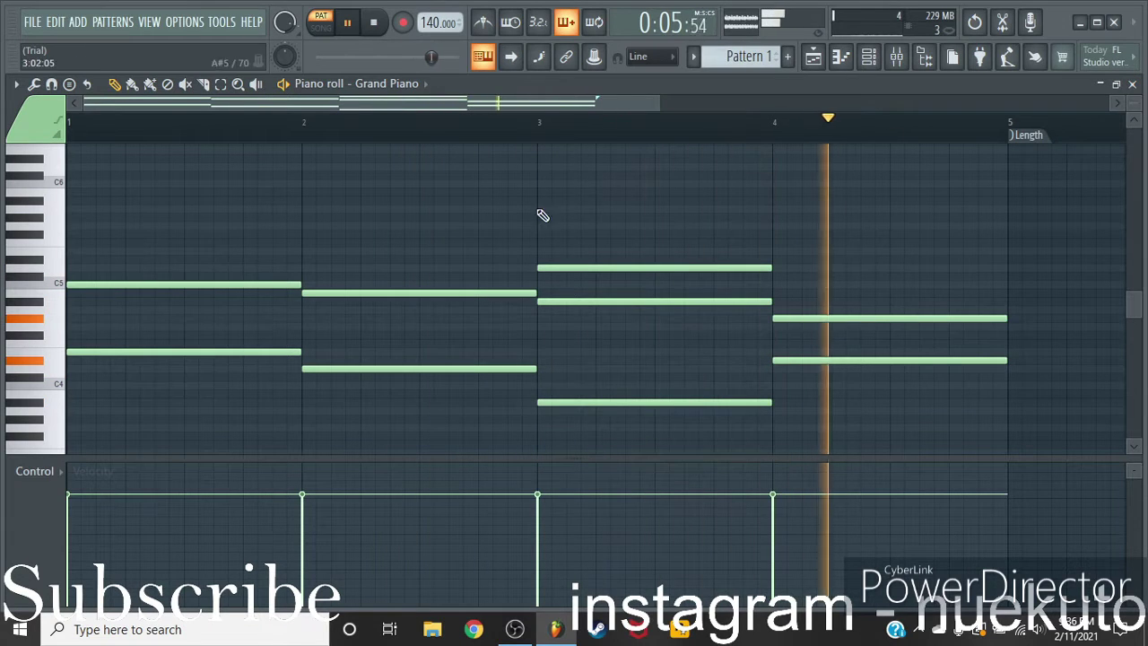
{"action": "left_click", "coordinate": [1132, 83]}
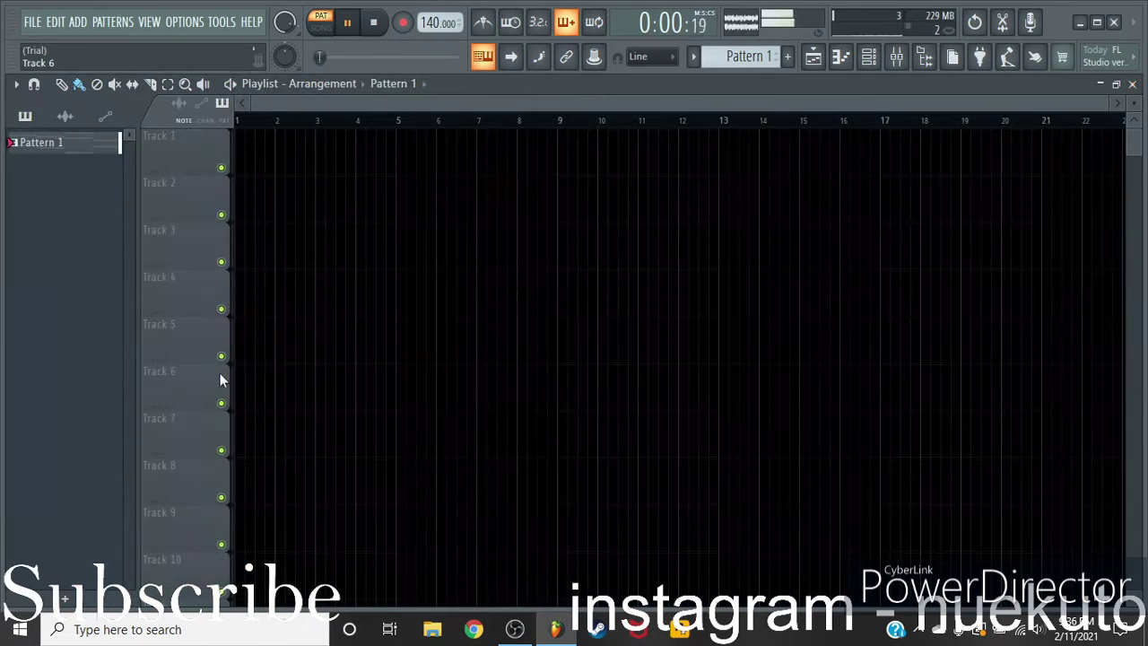
Program Attack Snare 32 hits on steps 9, 25, 41 and 57 in the channel rack
{"action": "left_click", "coordinate": [868, 57]}
{"action": "key", "text": "space"}
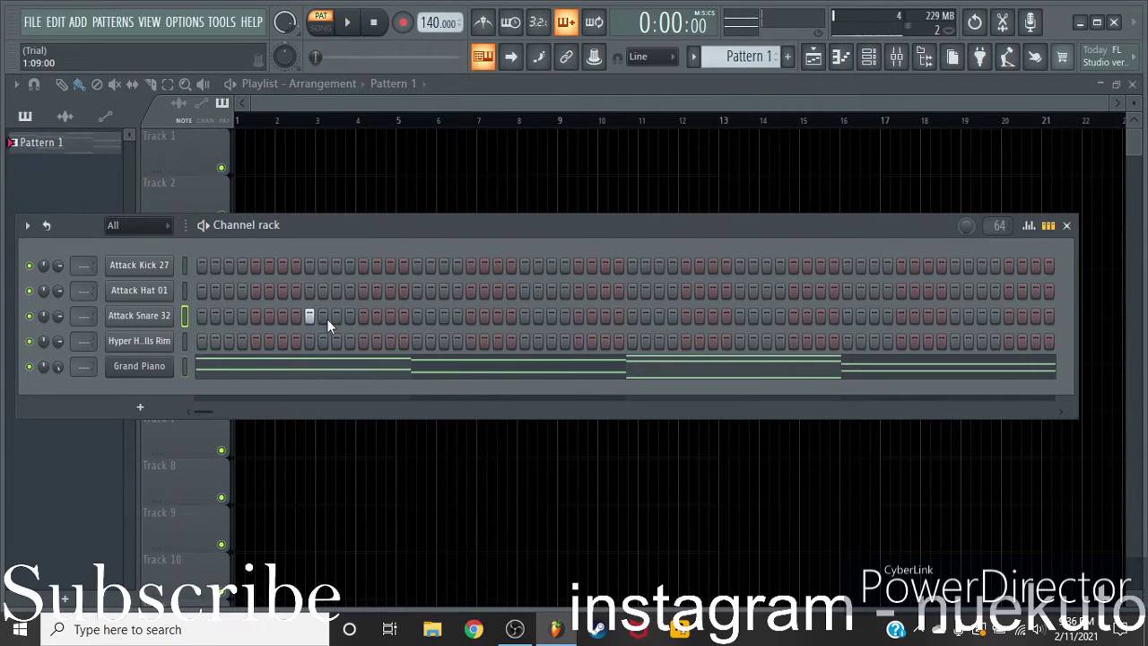
{"action": "left_click", "coordinate": [525, 315]}
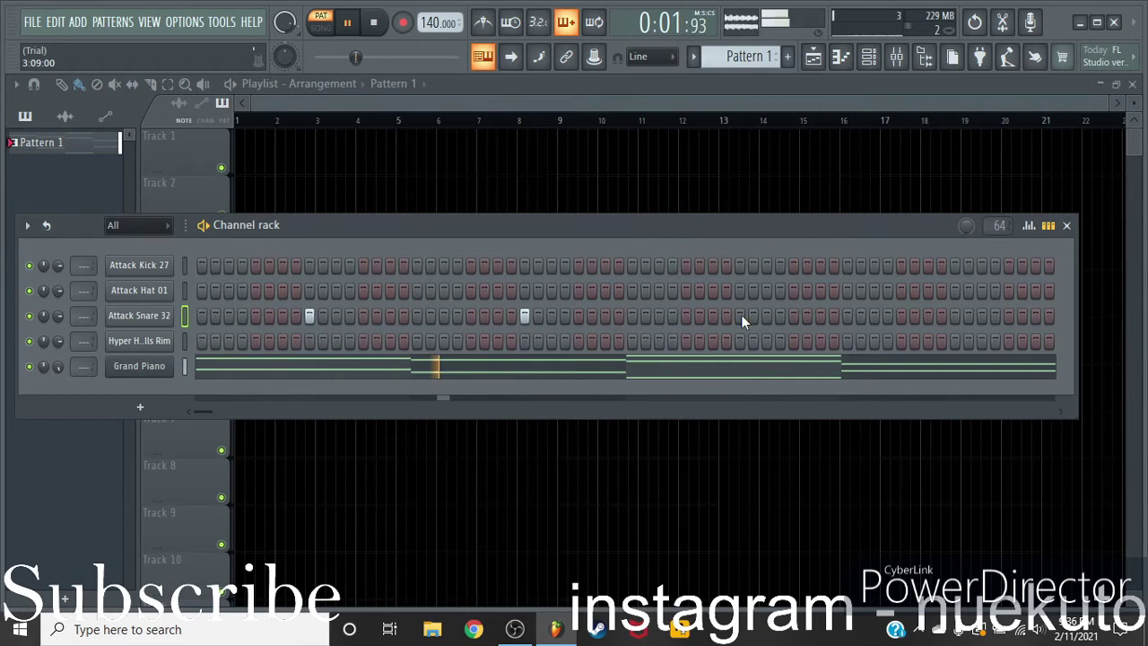
{"action": "key", "text": "space"}
View the Attack Snare 32 sampler settings, close them and play the pattern back
{"action": "left_click", "coordinate": [139, 315]}
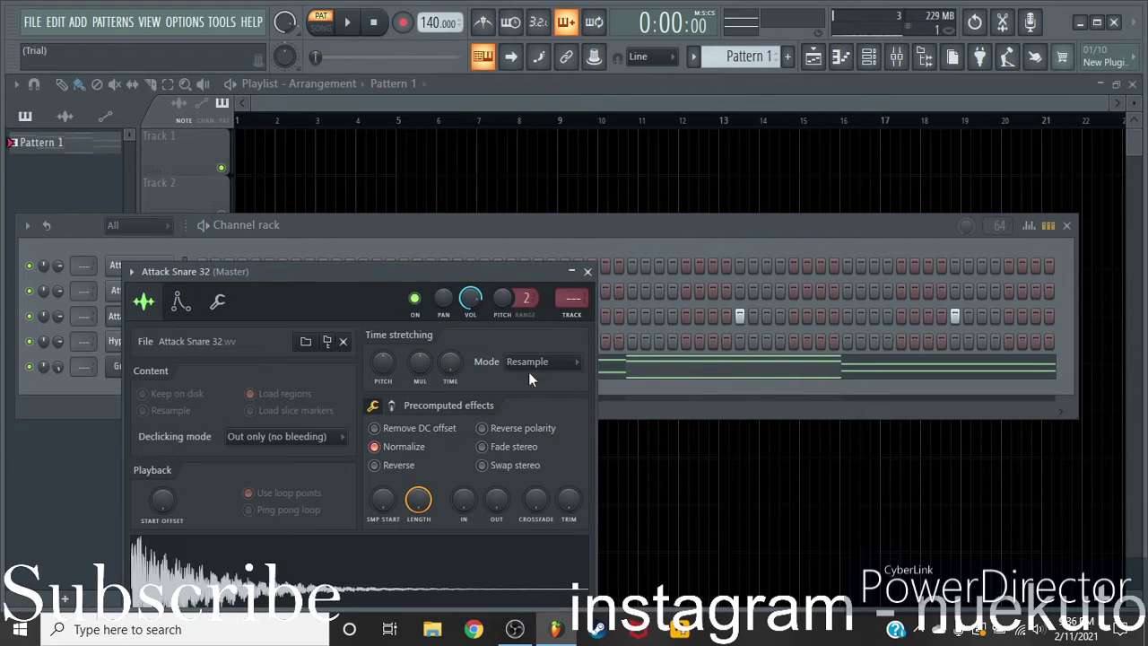
{"action": "left_click", "coordinate": [589, 271]}
{"action": "key", "text": "space"}
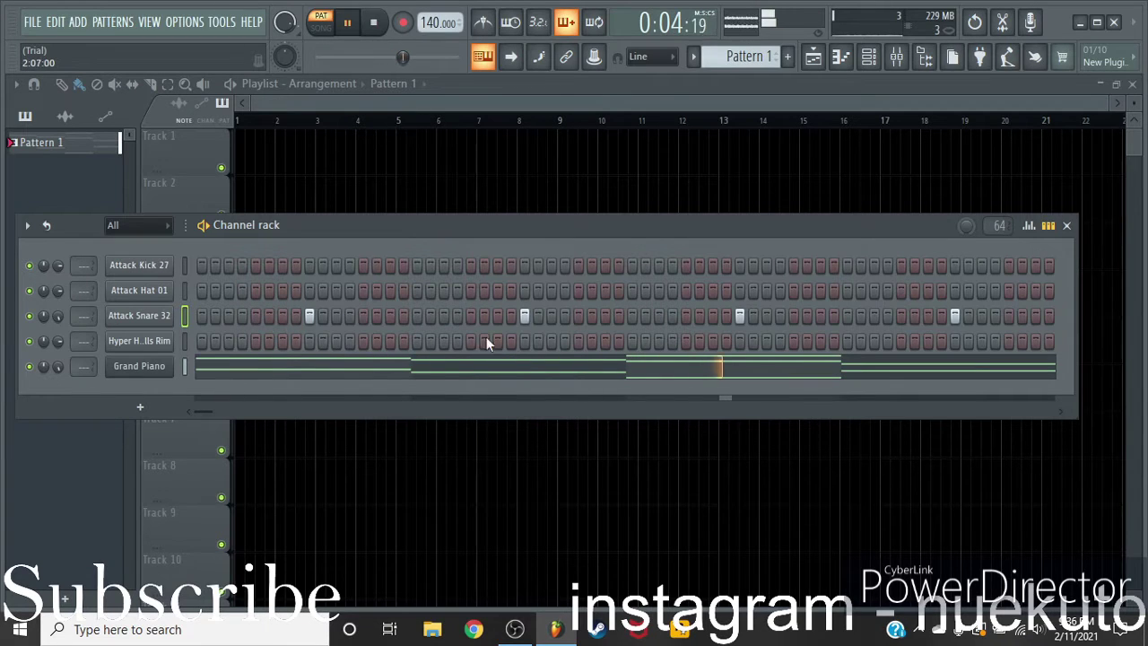
Raise the silence trimming threshold of the Attack Snare 32 sample and play the pattern back
{"action": "left_click", "coordinate": [142, 315]}
{"action": "key", "text": "space"}
{"action": "left_click_drag", "start_coordinate": [383, 497], "coordinate": [383, 497]}
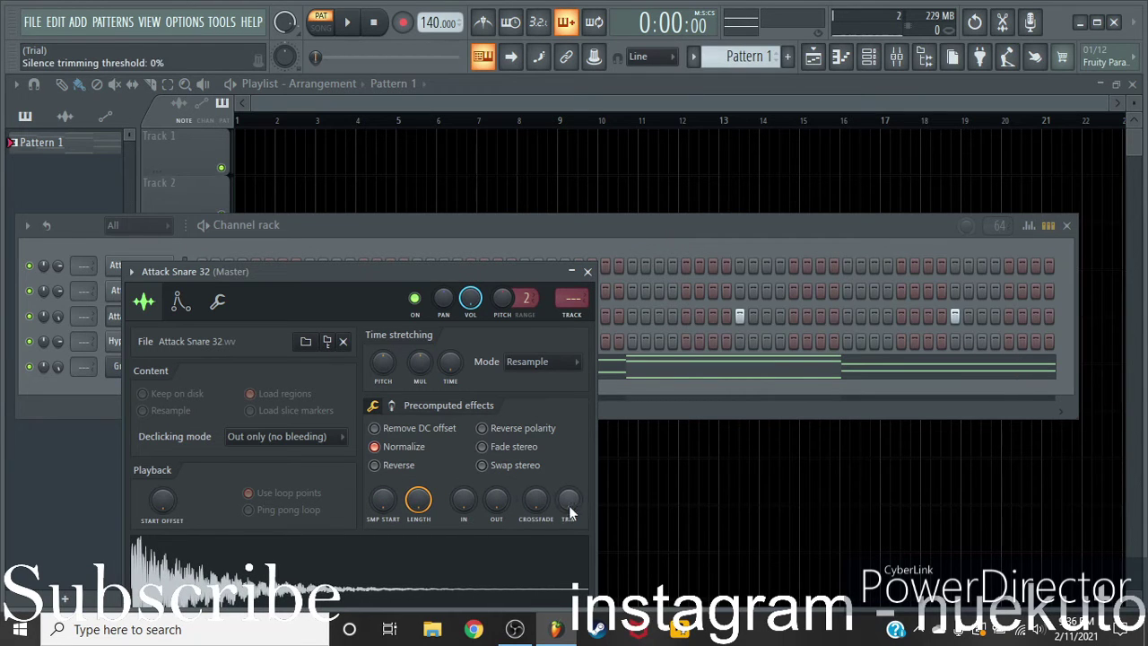
{"action": "left_click_drag", "start_coordinate": [532, 499], "coordinate": [531, 496]}
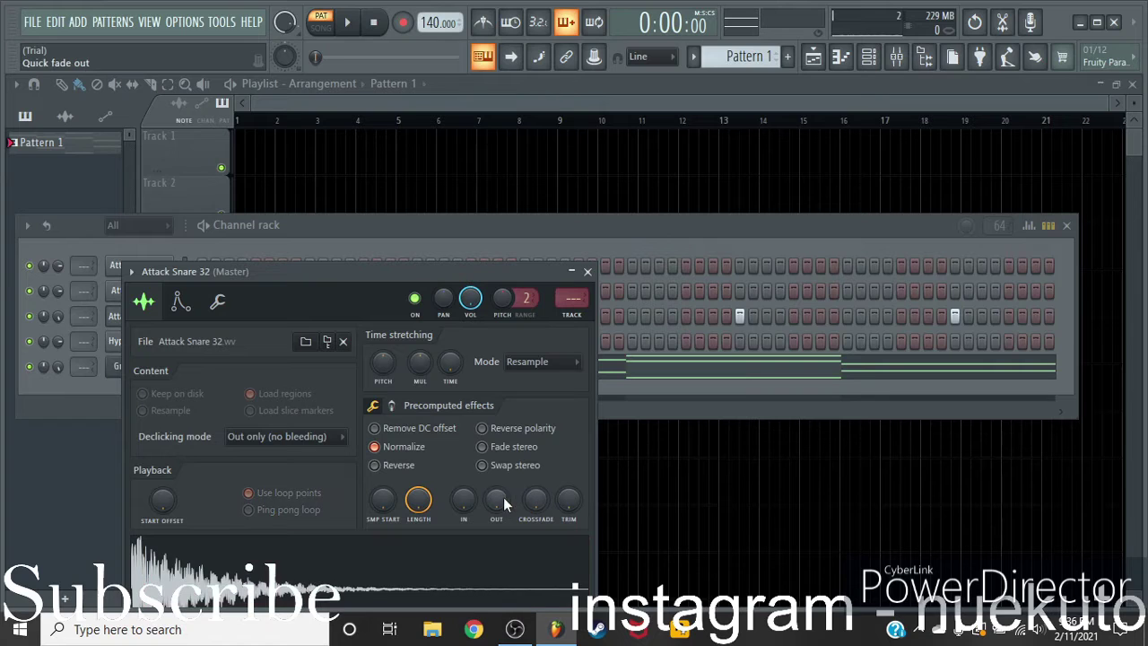
{"action": "left_click_drag", "start_coordinate": [496, 498], "coordinate": [496, 508]}
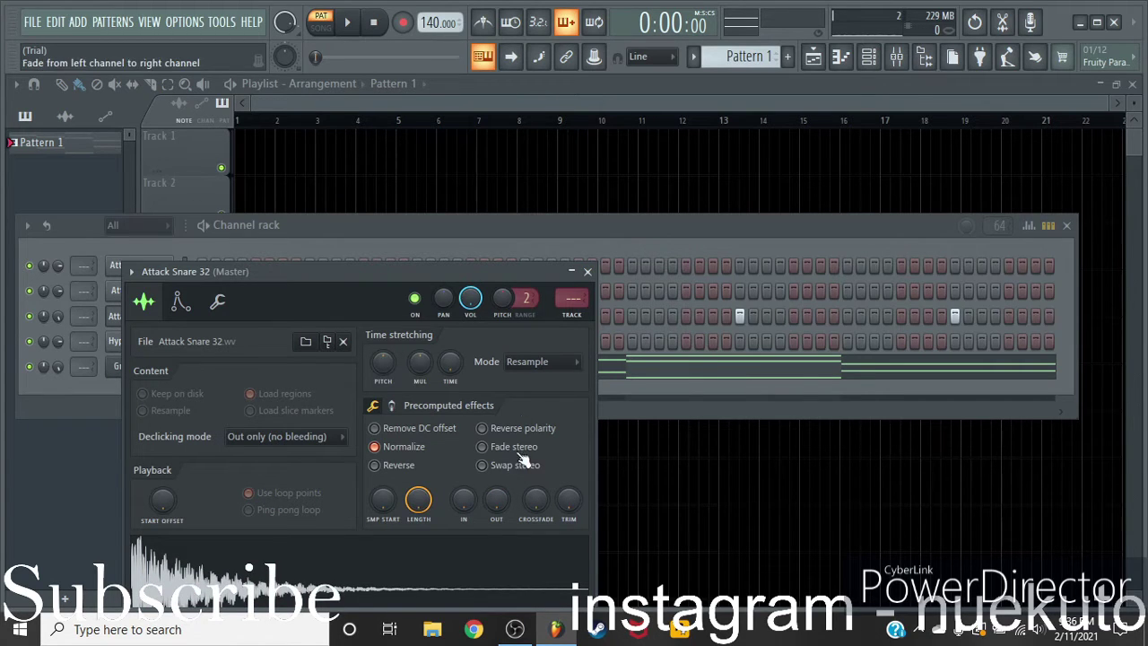
{"action": "left_click_drag", "start_coordinate": [464, 269], "coordinate": [594, 149]}
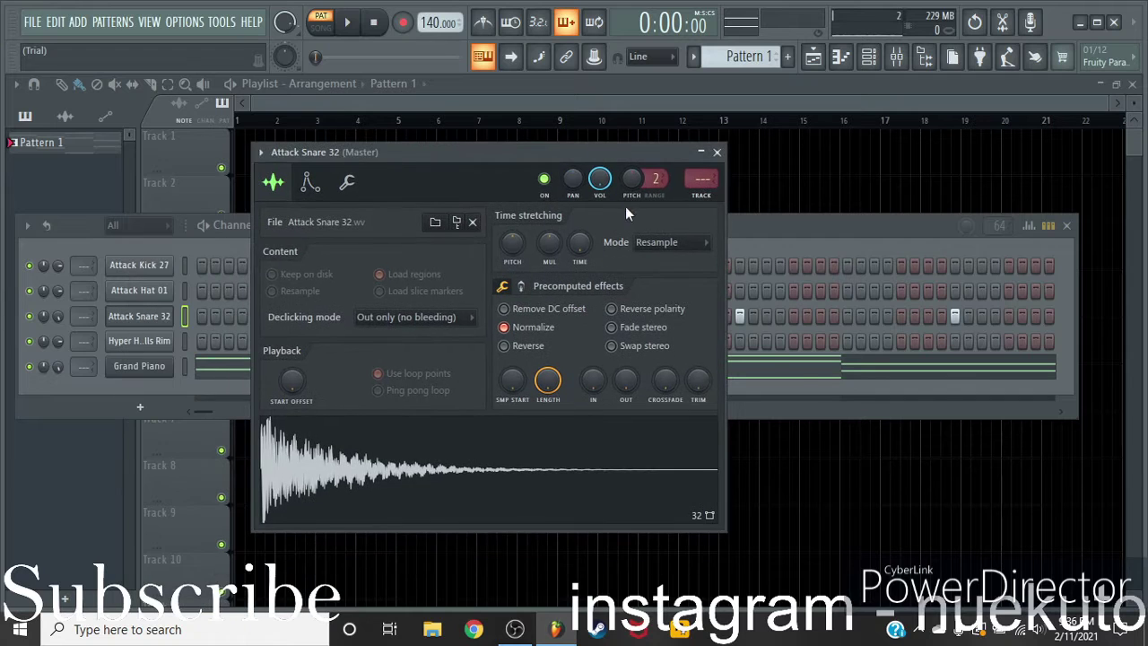
{"action": "left_click_drag", "start_coordinate": [698, 380], "coordinate": [698, 325]}
{"action": "key", "text": "space"}
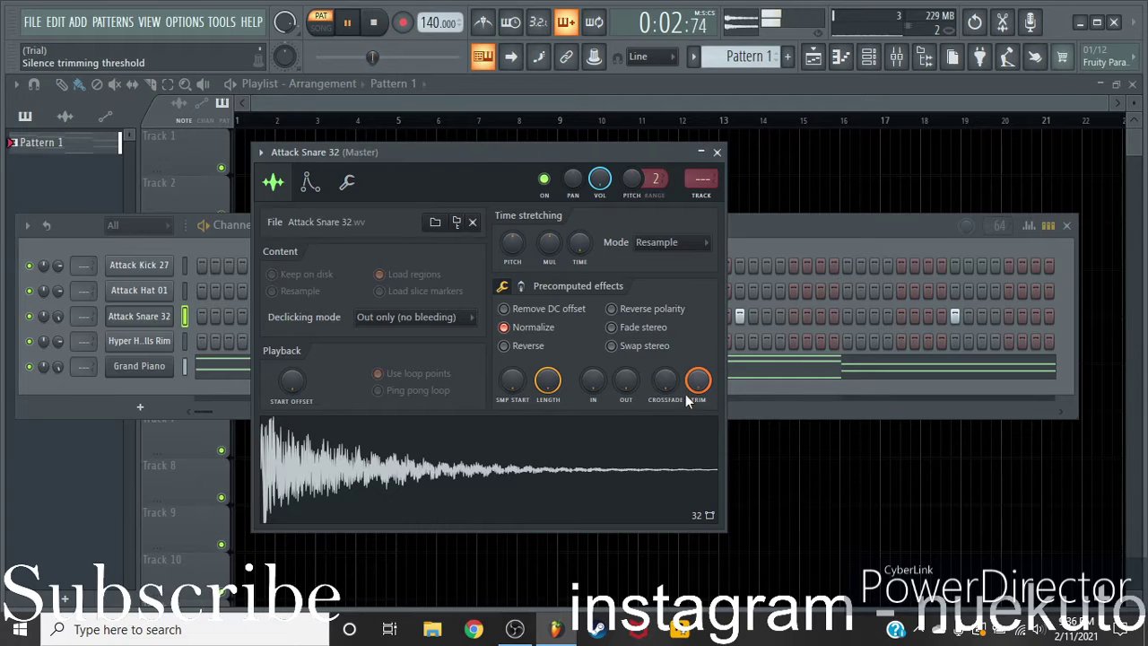
{"action": "left_click", "coordinate": [717, 152]}
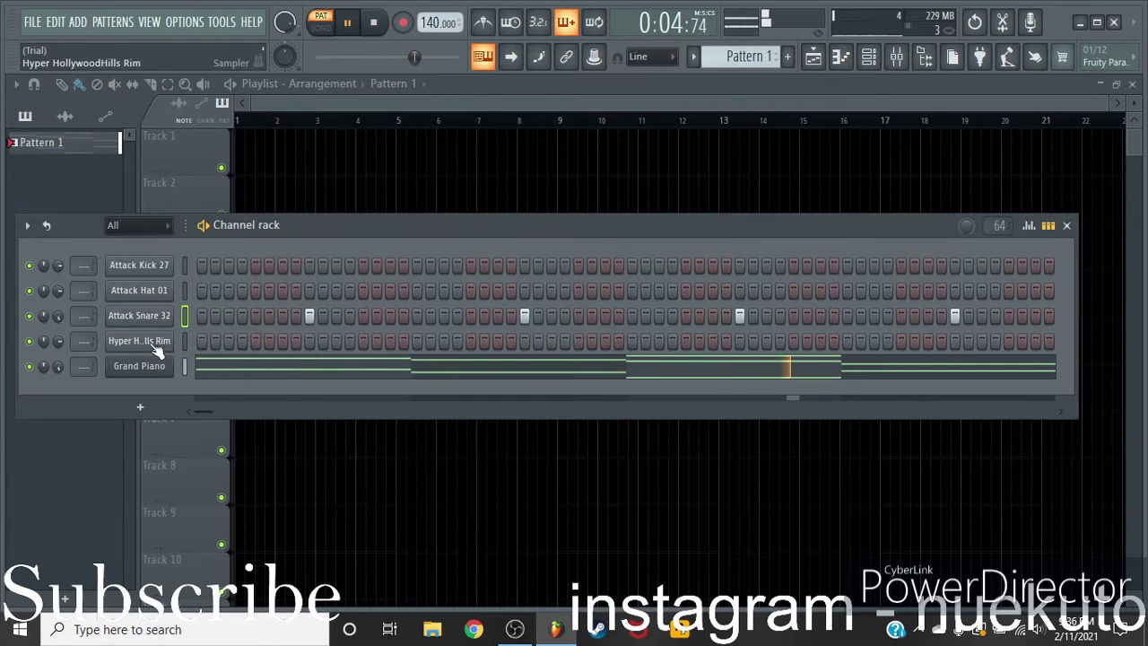
Program Attack Kick 27 hits on steps 1, 13, 23, 29, 37, 49, 61 and 63
{"action": "left_click", "coordinate": [200, 268]}
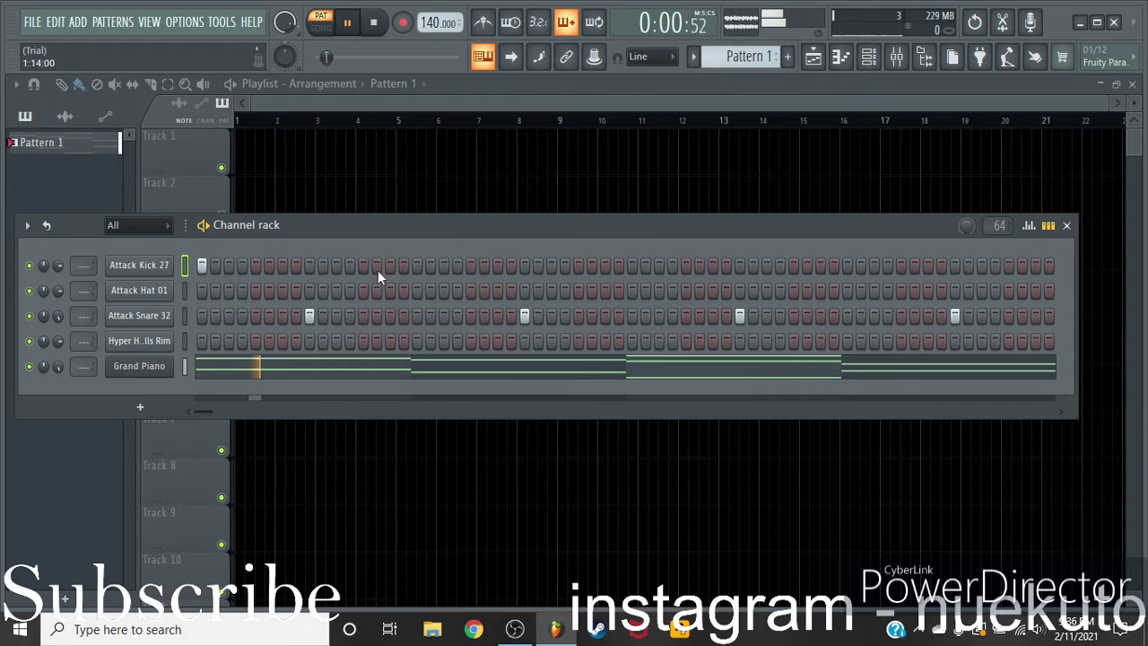
{"action": "left_click", "coordinate": [497, 265]}
{"action": "left_click", "coordinate": [579, 265]}
{"action": "left_click", "coordinate": [686, 265]}
{"action": "left_click", "coordinate": [848, 265]}
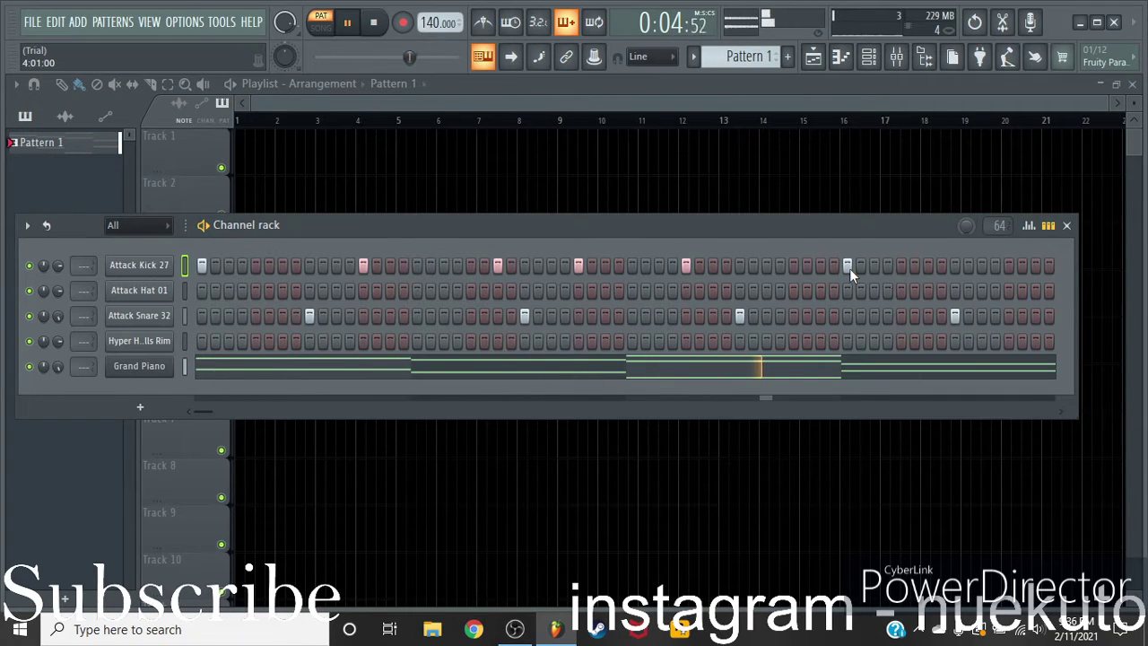
{"action": "left_click", "coordinate": [1009, 265]}
{"action": "left_click", "coordinate": [1035, 268]}
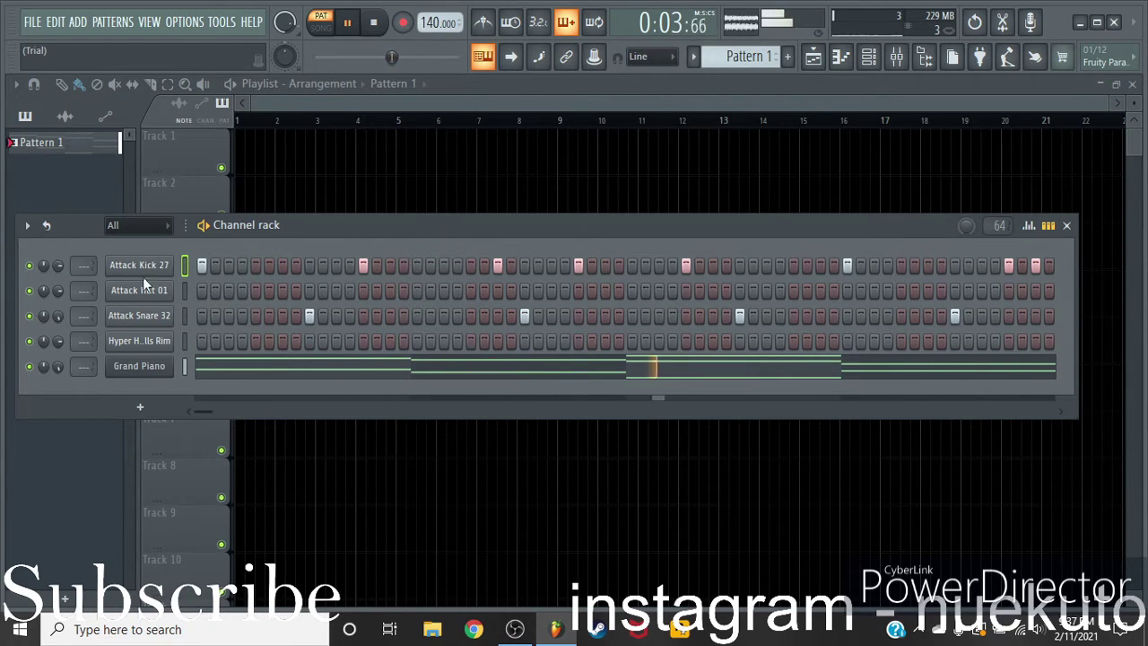
{"action": "key", "text": "space"}
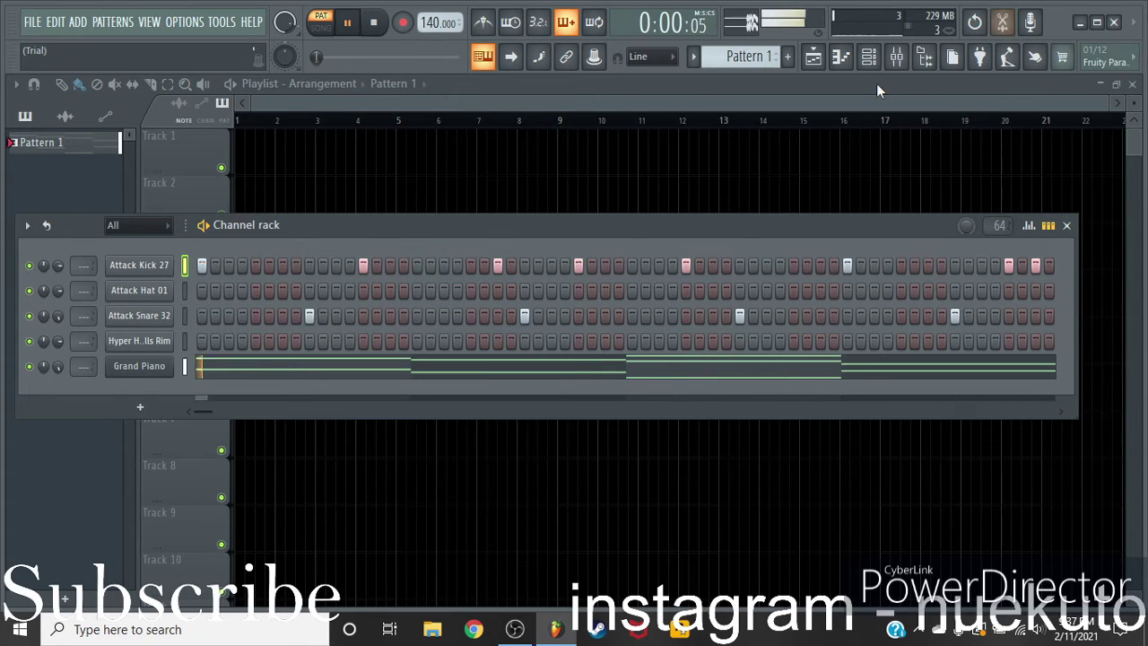
Try filling the Attack Hat 01 channel on every 2 steps and play it back
{"action": "right_click", "coordinate": [135, 299]}
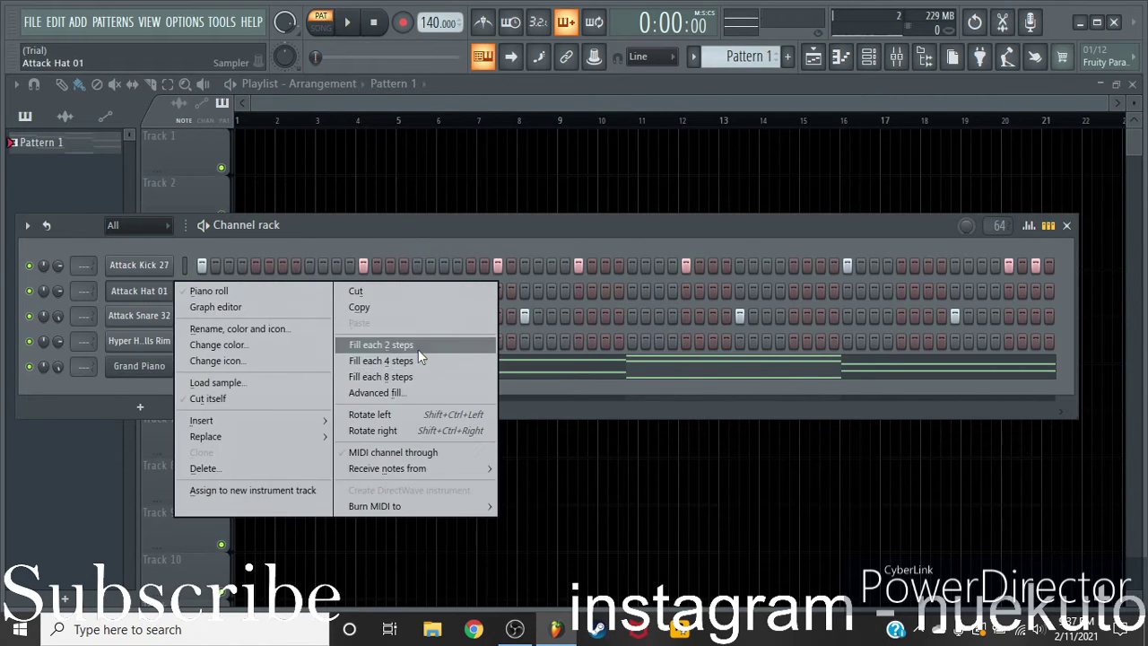
{"action": "left_click", "coordinate": [418, 349]}
{"action": "key", "text": "space"}
{"action": "key", "text": "space"}
Fill the Attack Hat 01 channel on every 4 steps and play the pattern back
{"action": "right_click", "coordinate": [156, 291]}
{"action": "right_click", "coordinate": [158, 292]}
{"action": "left_click", "coordinate": [423, 359]}
{"action": "key", "text": "space"}
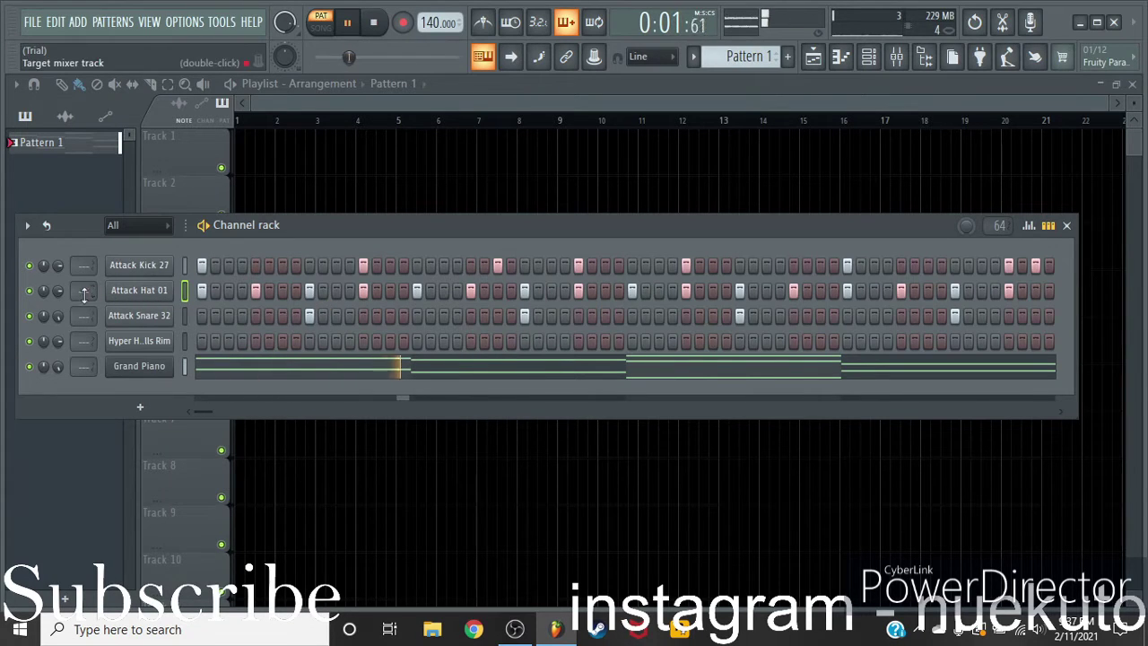
{"action": "key", "text": "space"}
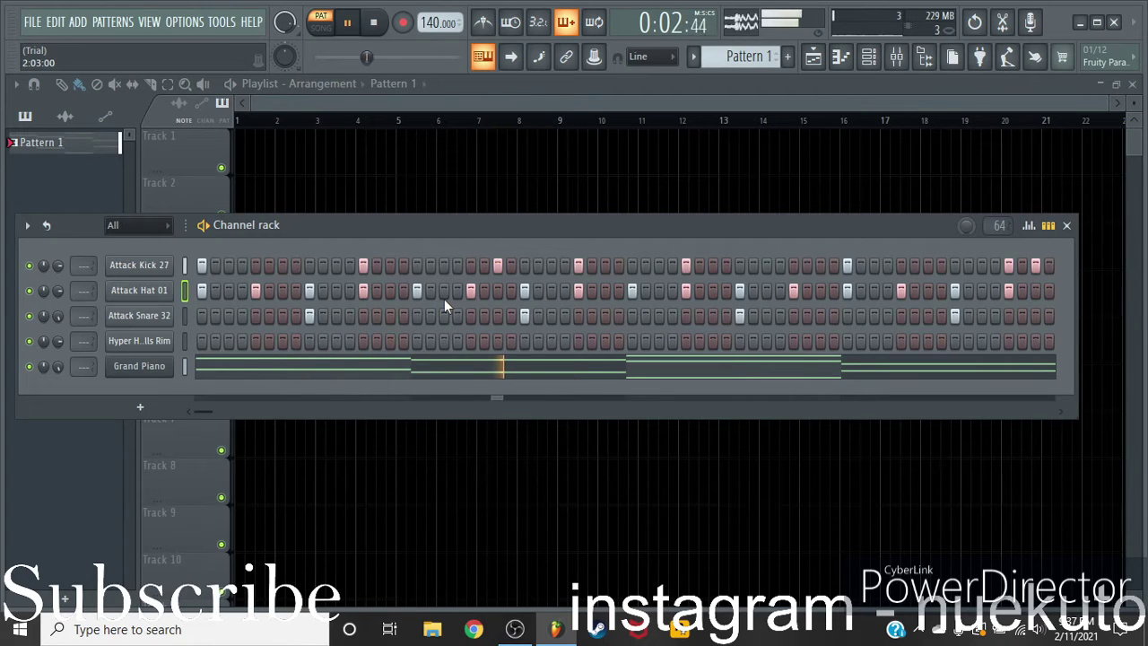
Add extra Attack Hat 01 hits on steps 19, 39 and 55 while playing the pattern
{"action": "key", "text": "space"}
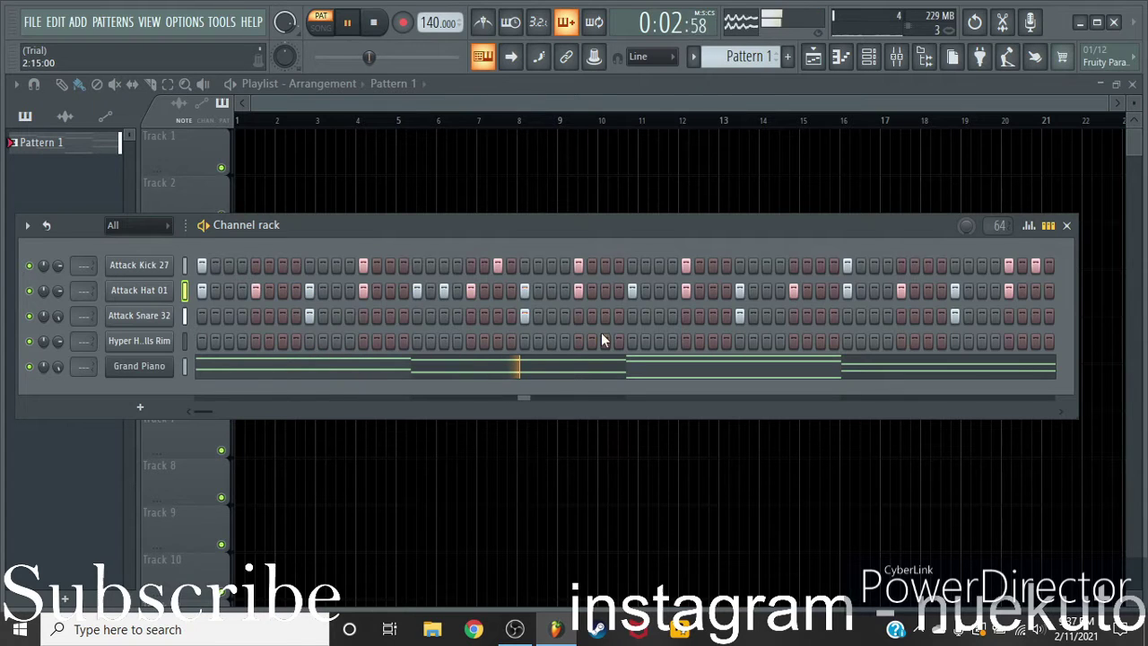
{"action": "left_click", "coordinate": [712, 292]}
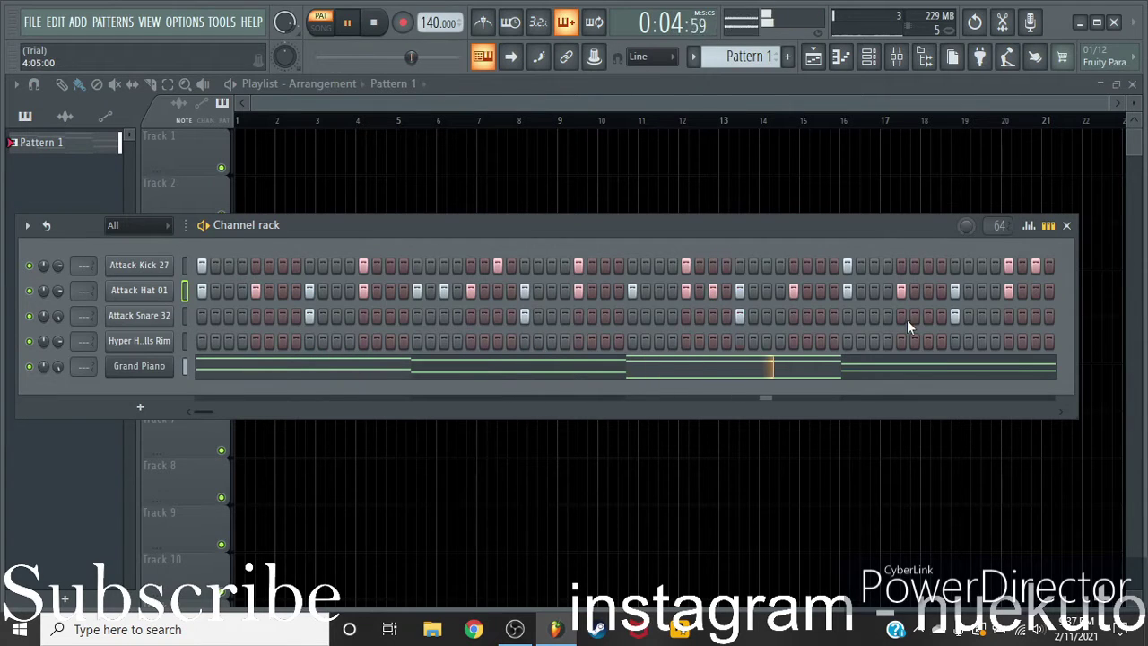
{"action": "left_click", "coordinate": [927, 292]}
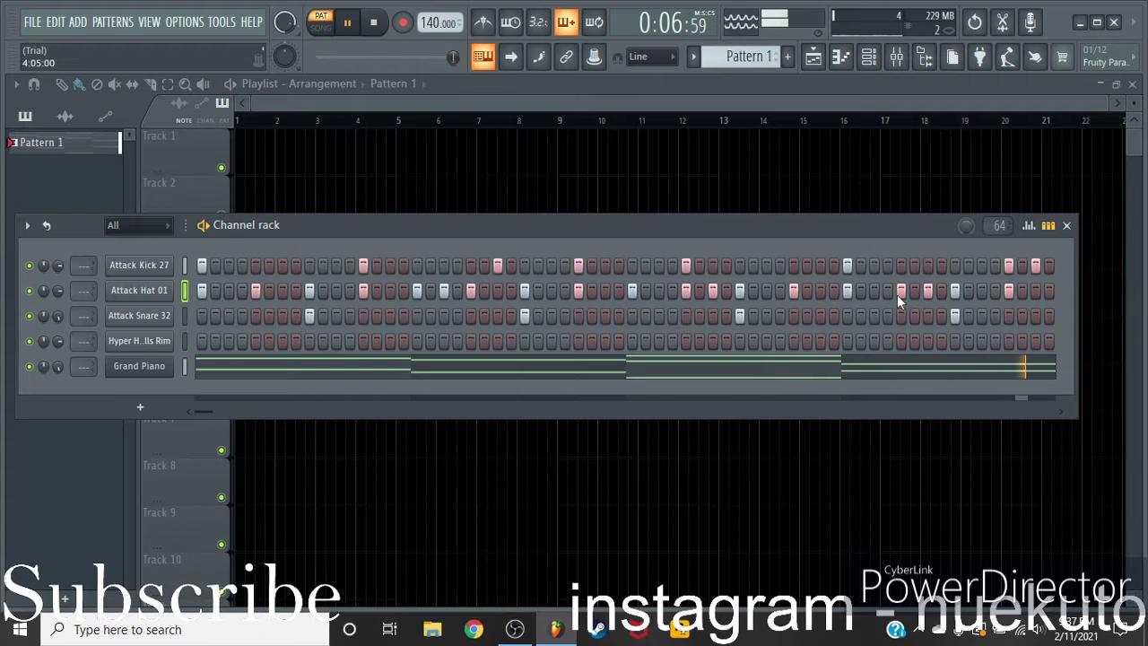
{"action": "key", "text": "space"}
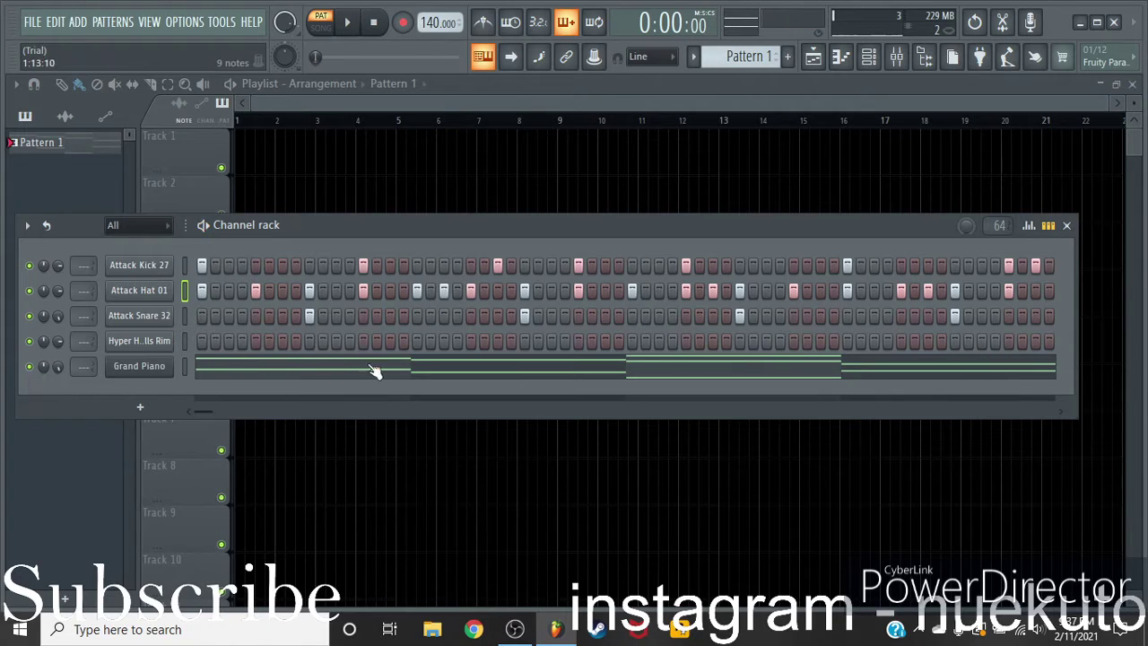
Program Hyper Rim hits on steps 15, 19, 47 and 51, and play the pattern back
{"action": "left_click", "coordinate": [404, 342]}
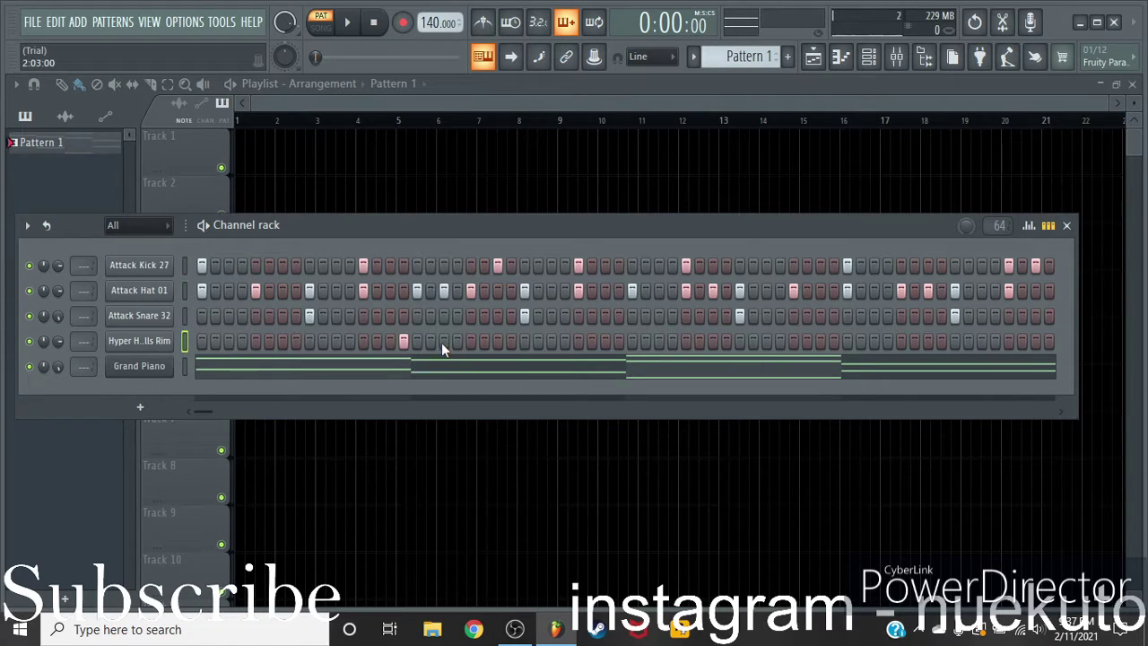
{"action": "right_click", "coordinate": [444, 342]}
{"action": "key", "text": "space"}
{"action": "key", "text": "space"}
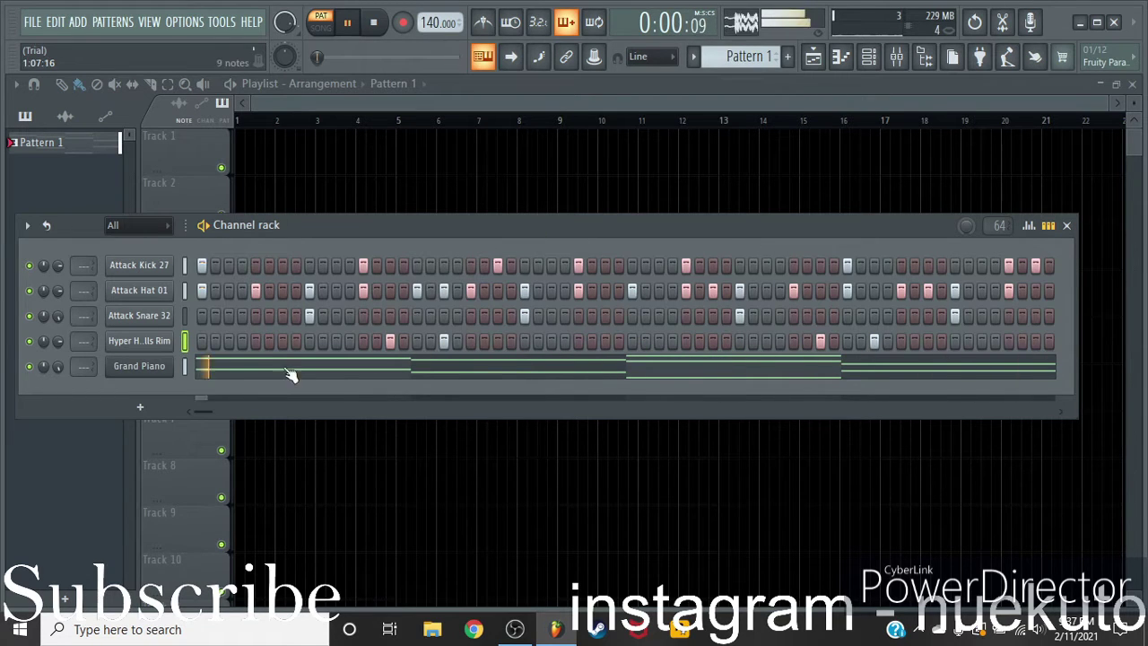
{"action": "key", "text": "space"}
{"action": "key", "text": "ctrl+space"}
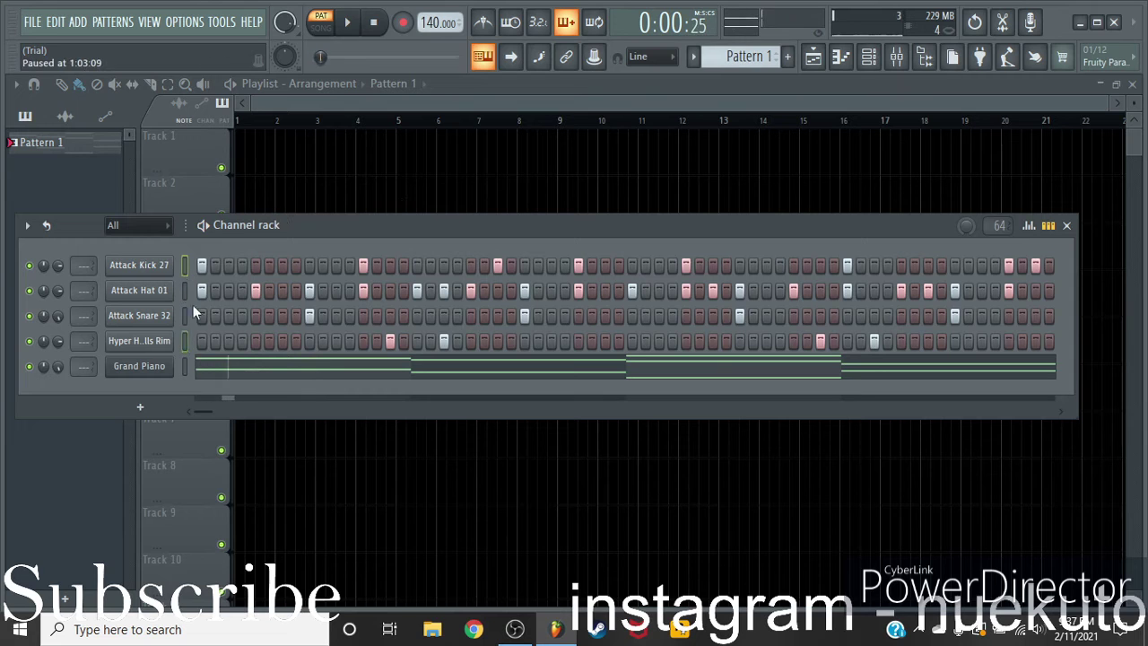
Route all five channels to consecutive mixer tracks starting from Insert 1 and play the pattern to check their levels
{"action": "left_click", "coordinate": [902, 59]}
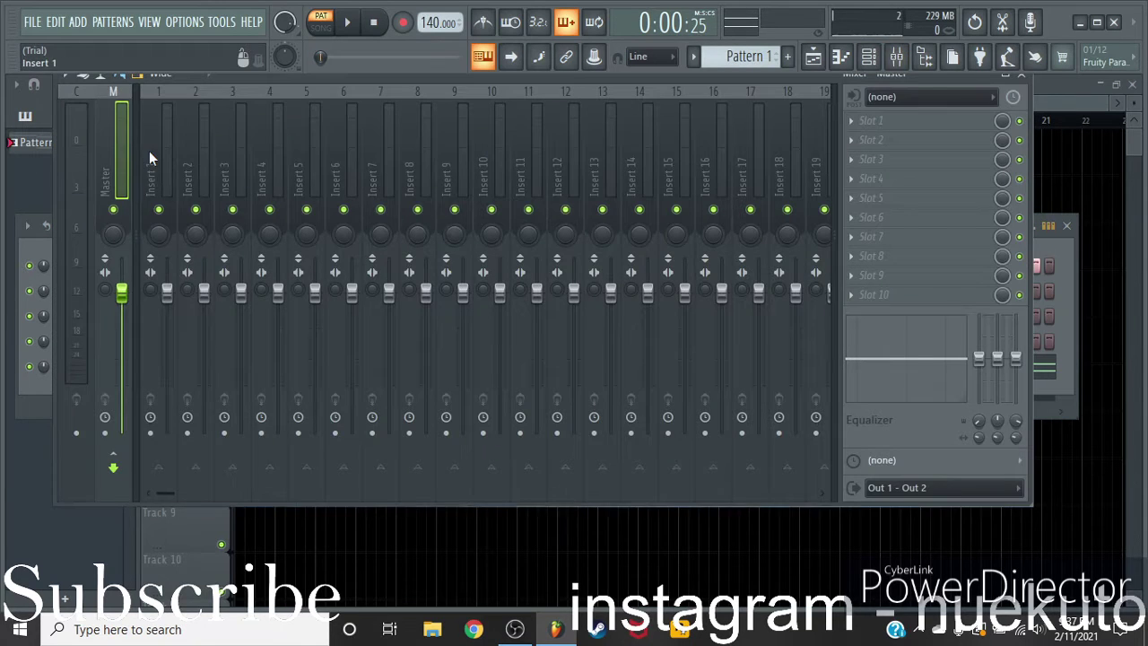
{"action": "right_click", "coordinate": [149, 151]}
{"action": "mouse_move", "coordinate": [223, 260]}
{"action": "left_click", "coordinate": [430, 281]}
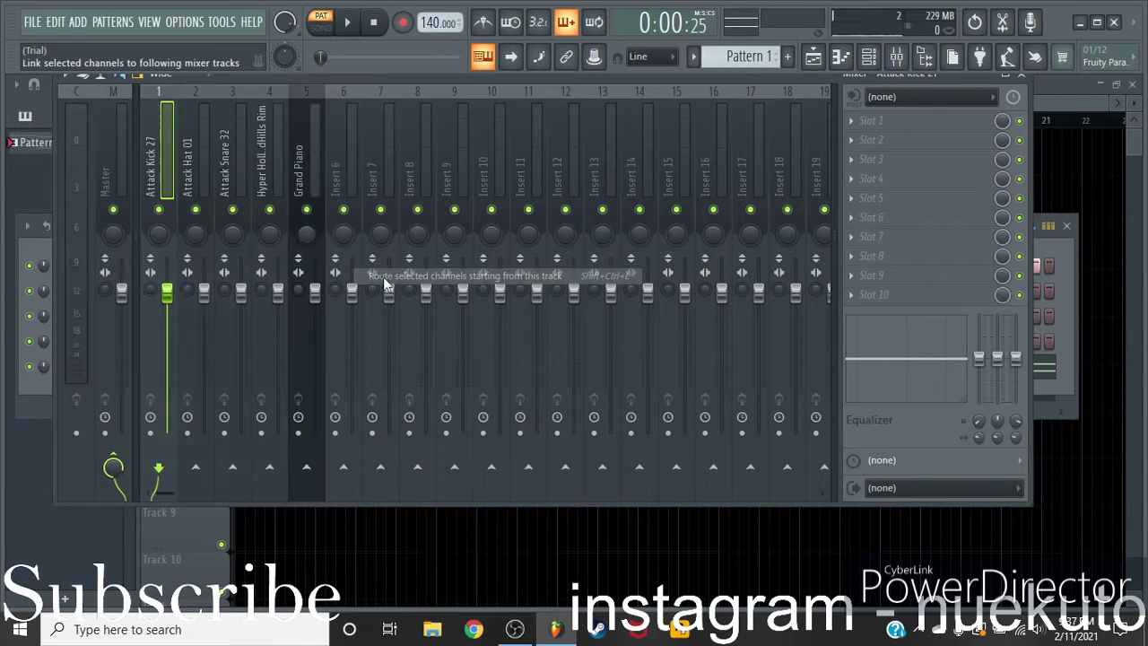
{"action": "key", "text": "space"}
{"action": "key", "text": "space"}
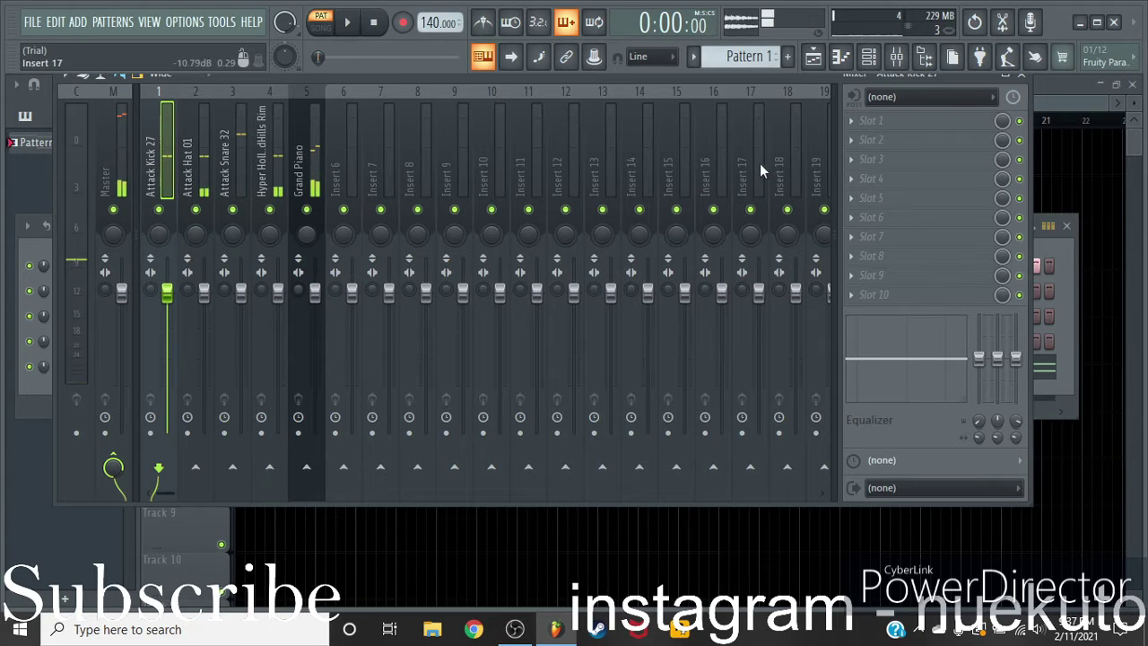
Load Fruity Soft Clipper in the first effect slot of the Attack Kick 27 mixer track and play the pattern
{"action": "left_click", "coordinate": [879, 126]}
{"action": "left_click", "coordinate": [492, 315]}
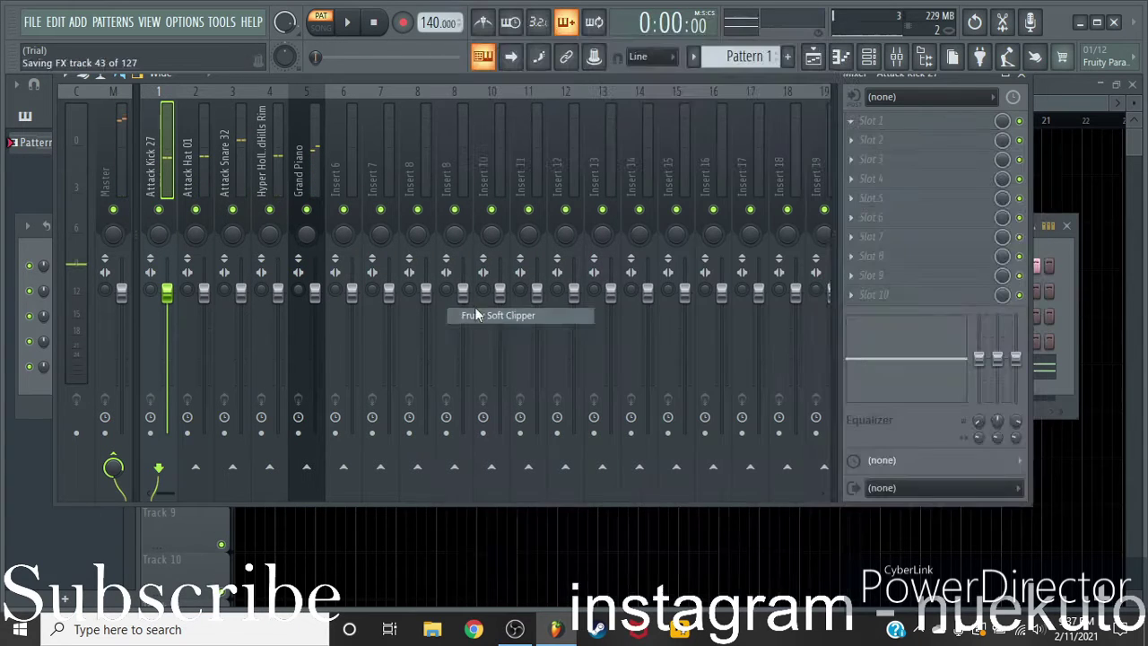
{"action": "key", "text": "space"}
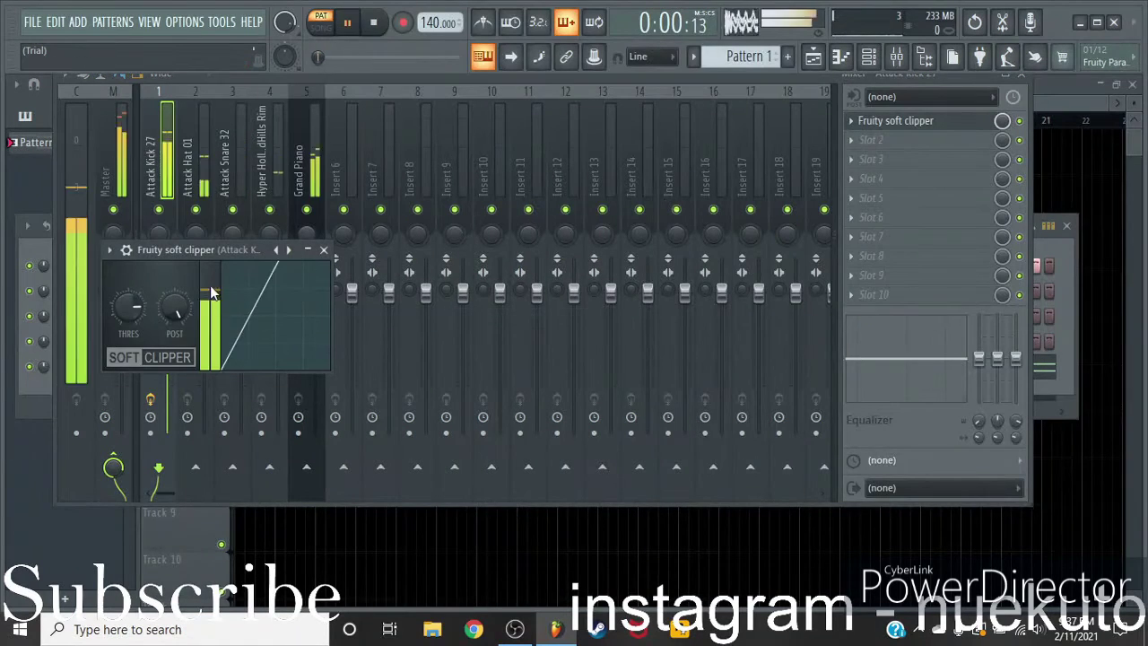
{"action": "left_click", "coordinate": [324, 250]}
Lower the Attack Hat 01 mixer track's volume while the pattern plays
{"action": "left_click_drag", "start_coordinate": [204, 294], "coordinate": [203, 324]}
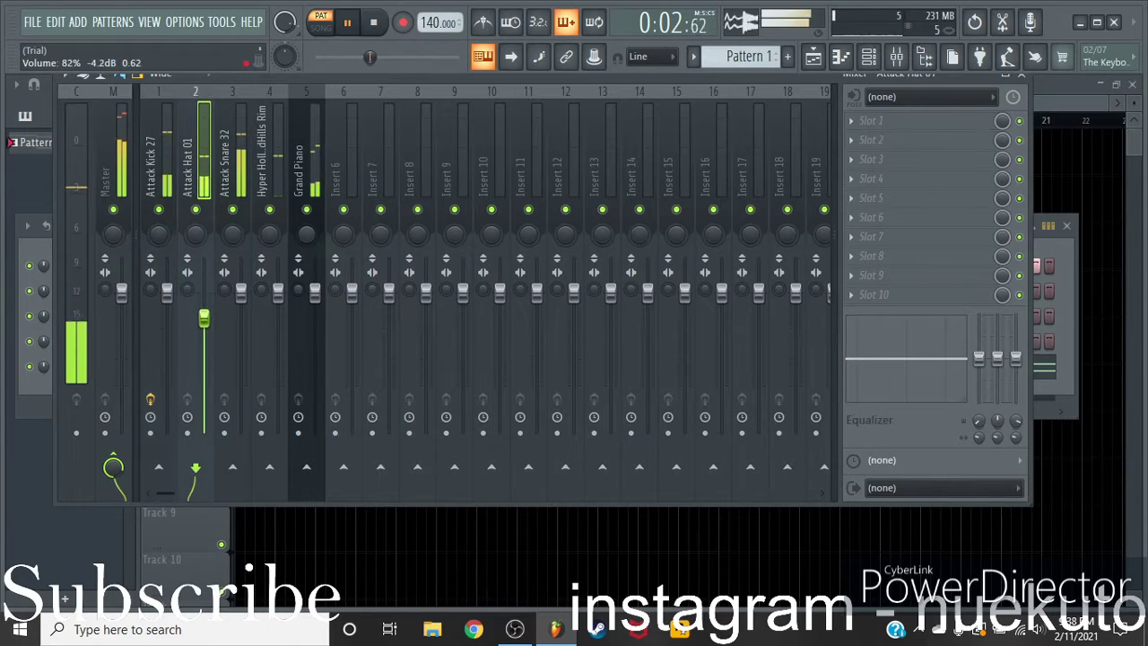
{"action": "left_click", "coordinate": [149, 157]}
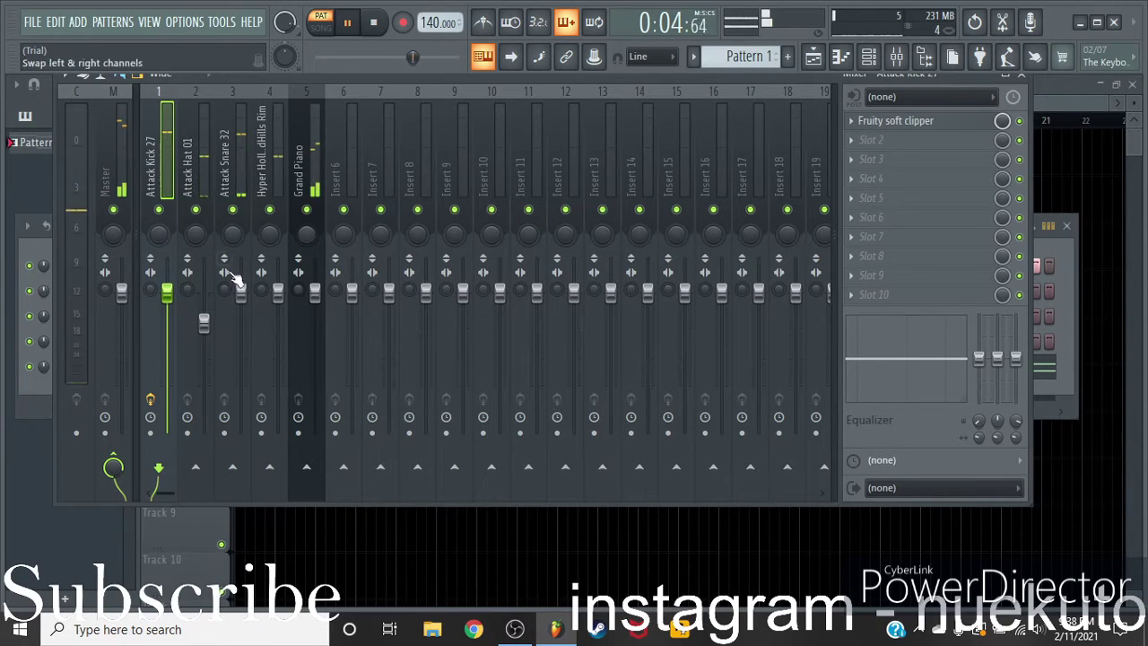
{"action": "left_click_drag", "start_coordinate": [206, 324], "coordinate": [206, 317]}
Load Soundgoodizer on the Attack Snare 32 mixer track and lower the Hyper Rim track's volume
{"action": "left_click", "coordinate": [246, 162]}
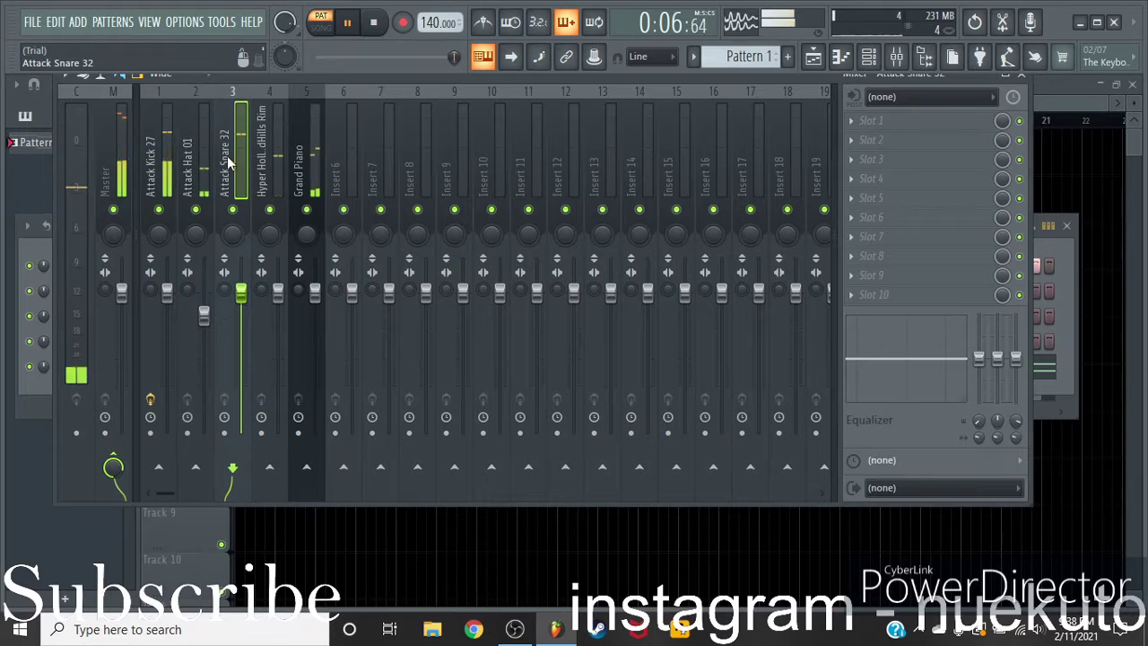
{"action": "left_click", "coordinate": [874, 130]}
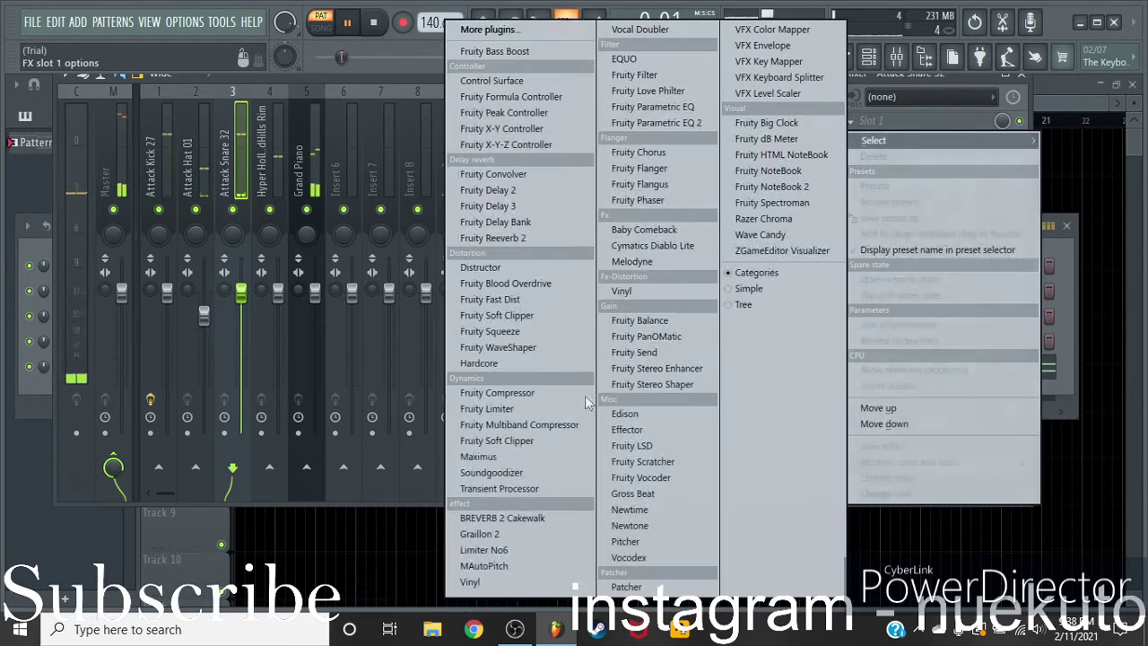
{"action": "left_click", "coordinate": [524, 471]}
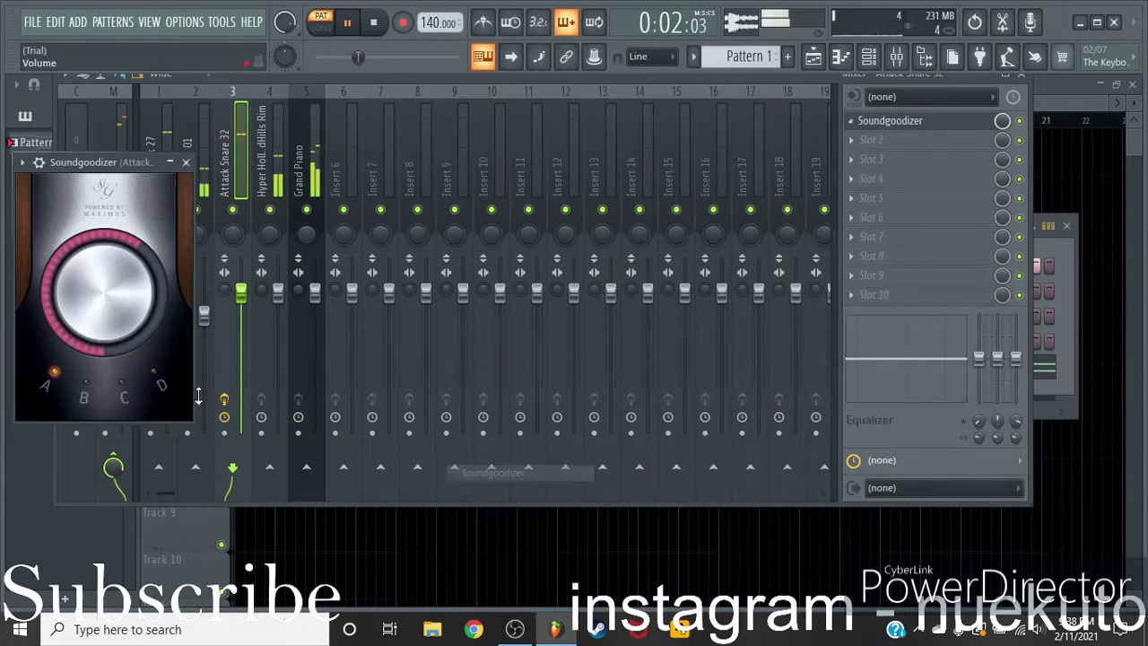
{"action": "left_click", "coordinate": [186, 162]}
{"action": "left_click", "coordinate": [272, 158]}
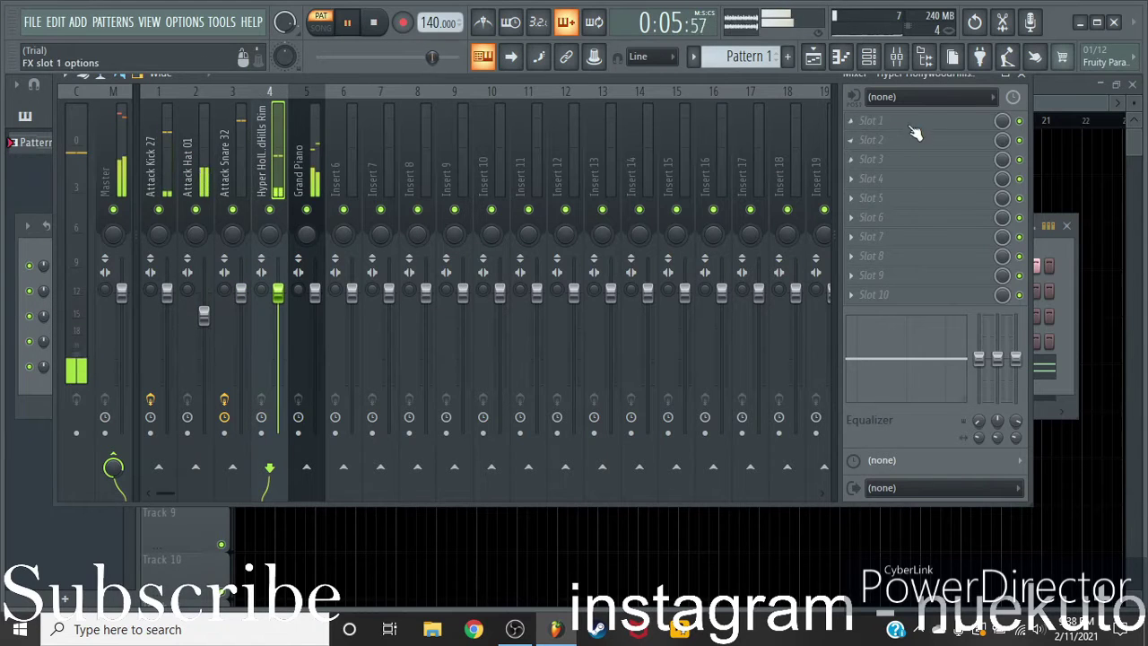
{"action": "left_click_drag", "start_coordinate": [278, 293], "coordinate": [278, 322]}
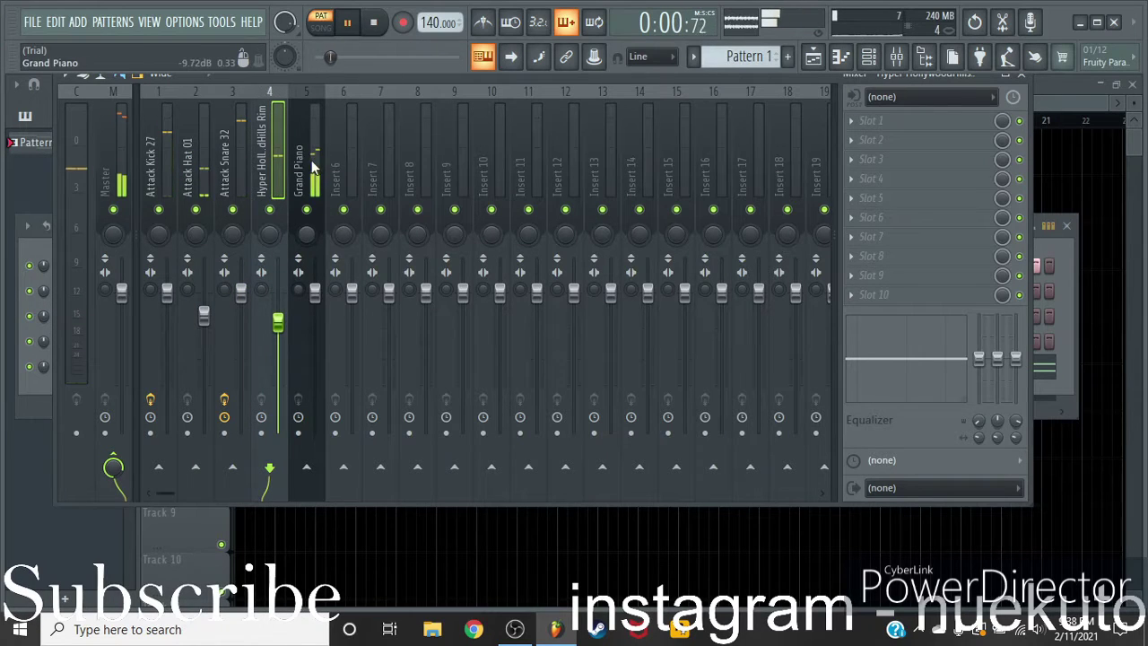
Load Fruity Reeverb 2 with the Large Hall preset on the Grand Piano mixer track and close the mixer
{"action": "left_click", "coordinate": [313, 164]}
{"action": "left_click", "coordinate": [851, 121]}
{"action": "mouse_move", "coordinate": [854, 139]}
{"action": "left_click", "coordinate": [549, 237]}
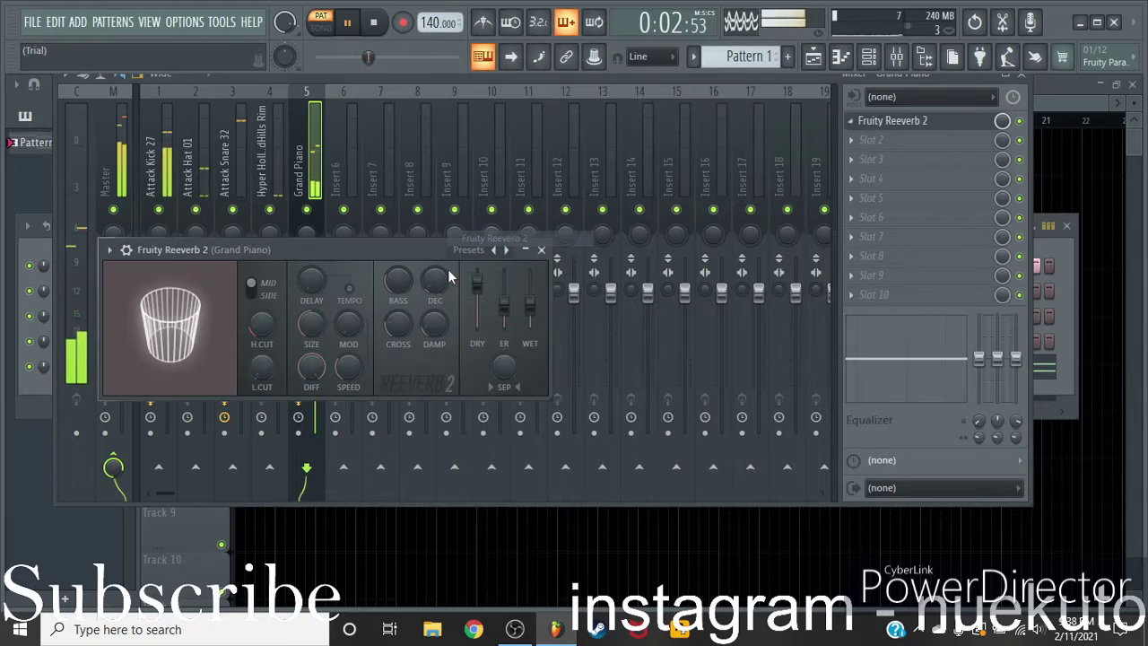
{"action": "left_click", "coordinate": [465, 250]}
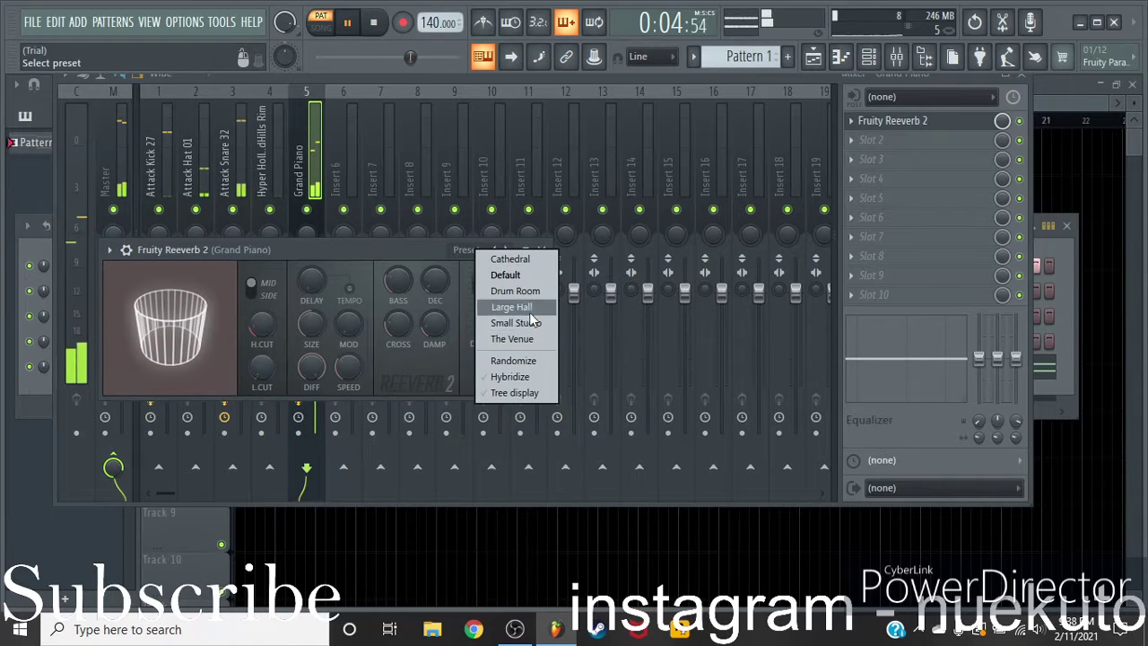
{"action": "left_click", "coordinate": [516, 307]}
{"action": "left_click", "coordinate": [541, 251]}
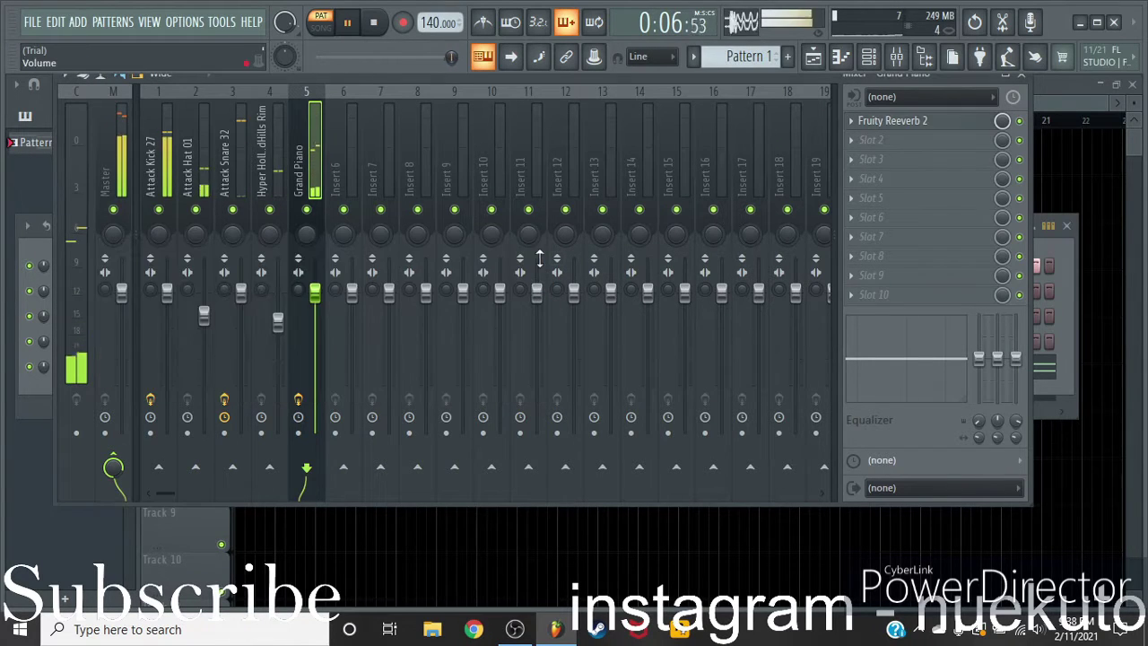
{"action": "left_click", "coordinate": [1021, 77]}
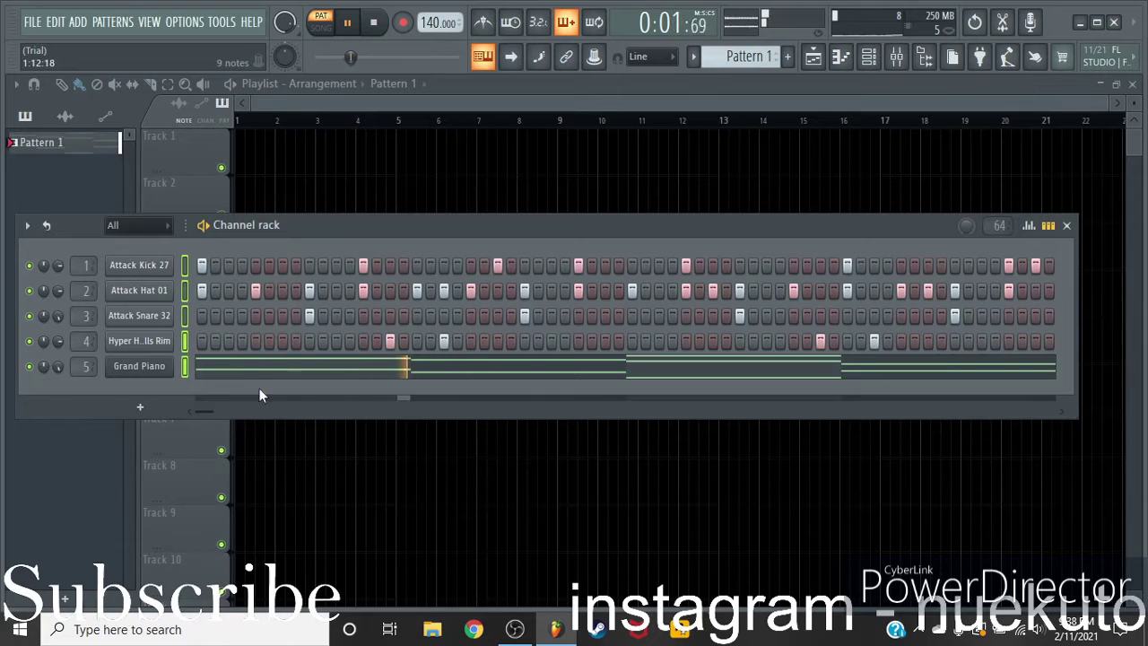
Stop playback and add the Rhodes keyboard instrument from the browser as a new channel
{"action": "left_click", "coordinate": [924, 56]}
{"action": "key", "text": "space"}
{"action": "left_click_drag", "start_coordinate": [709, 302], "coordinate": [149, 380]}
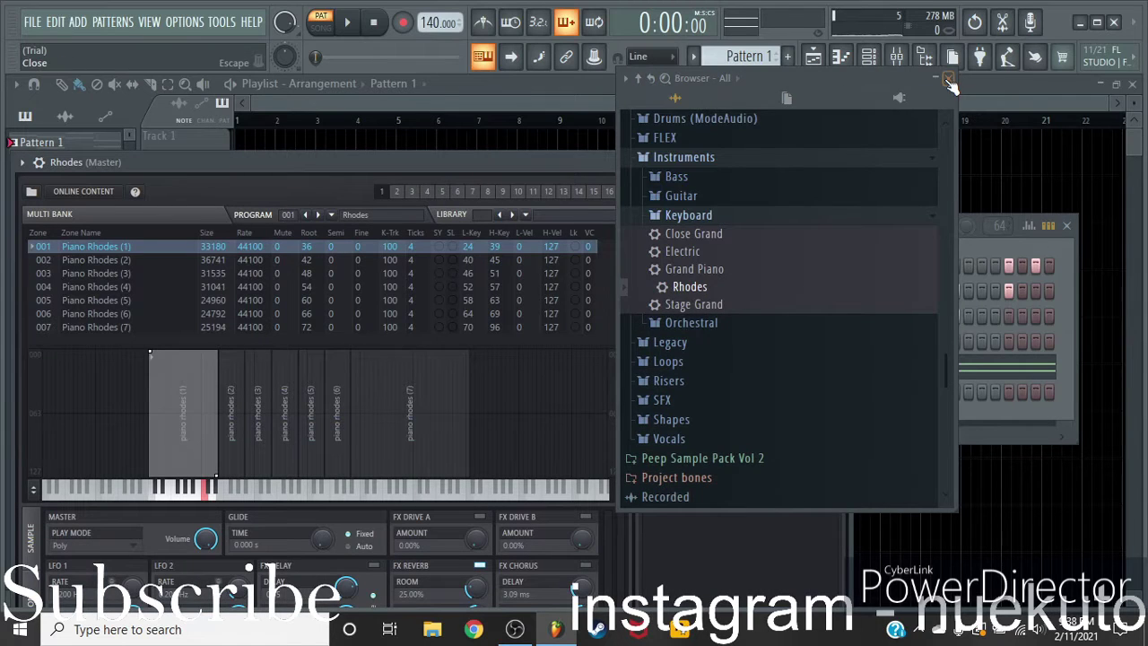
{"action": "left_click", "coordinate": [949, 80]}
{"action": "left_click", "coordinate": [847, 160]}
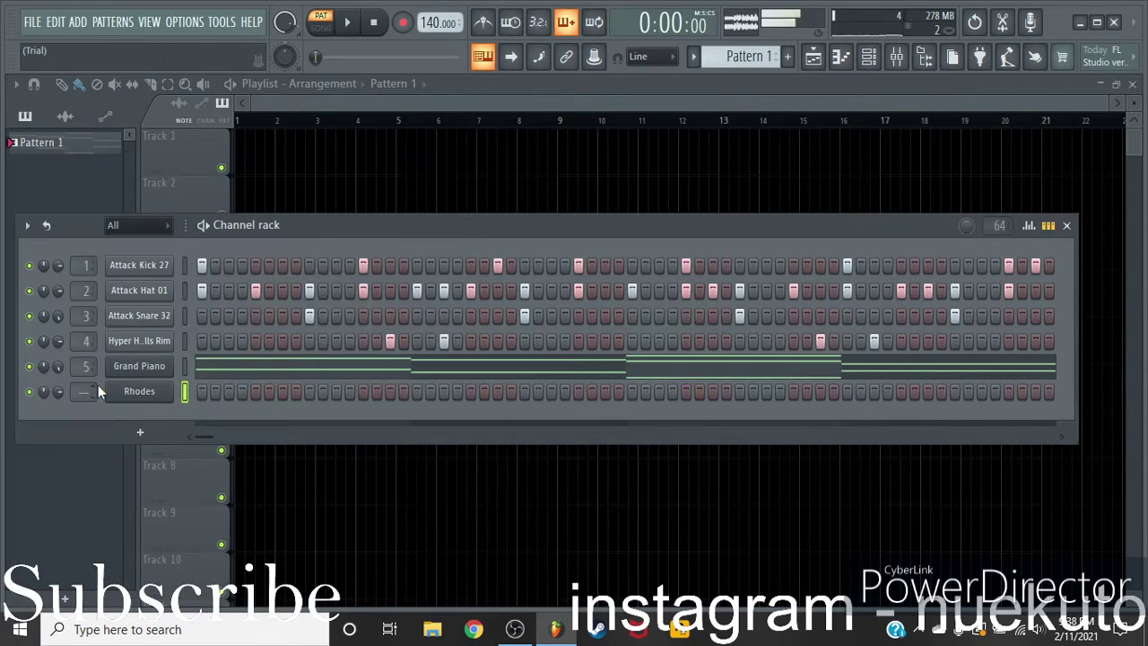
Route the Rhodes channel to mixer track 6 and open its piano roll
{"action": "left_click_drag", "start_coordinate": [86, 393], "coordinate": [87, 385]}
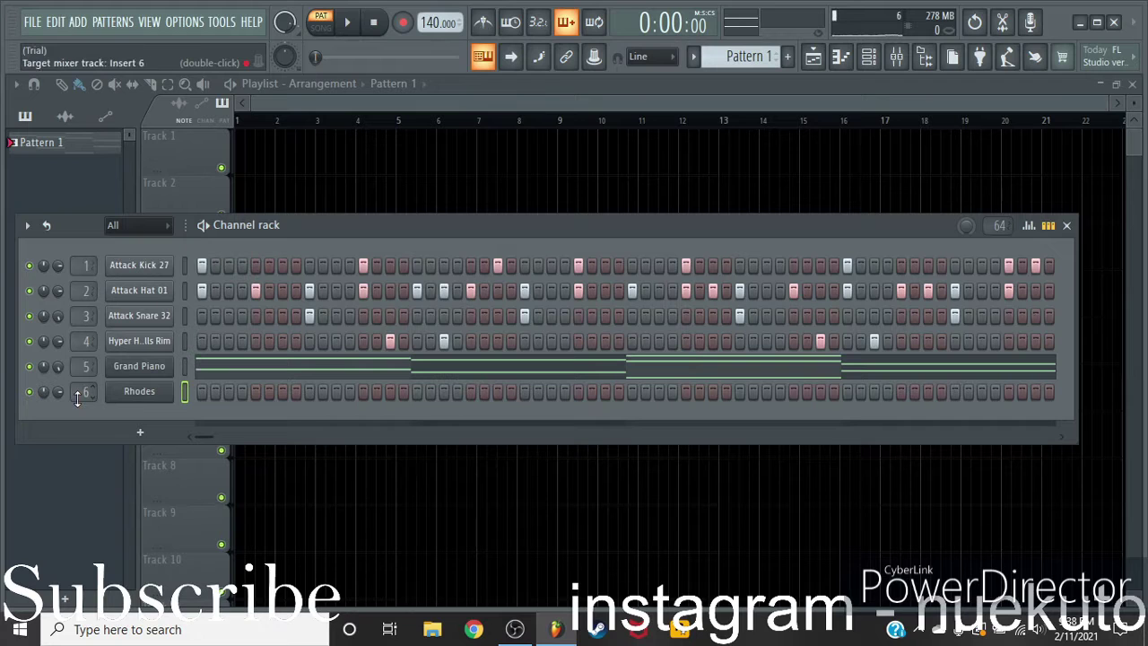
{"action": "right_click", "coordinate": [144, 391]}
{"action": "left_click", "coordinate": [212, 371]}
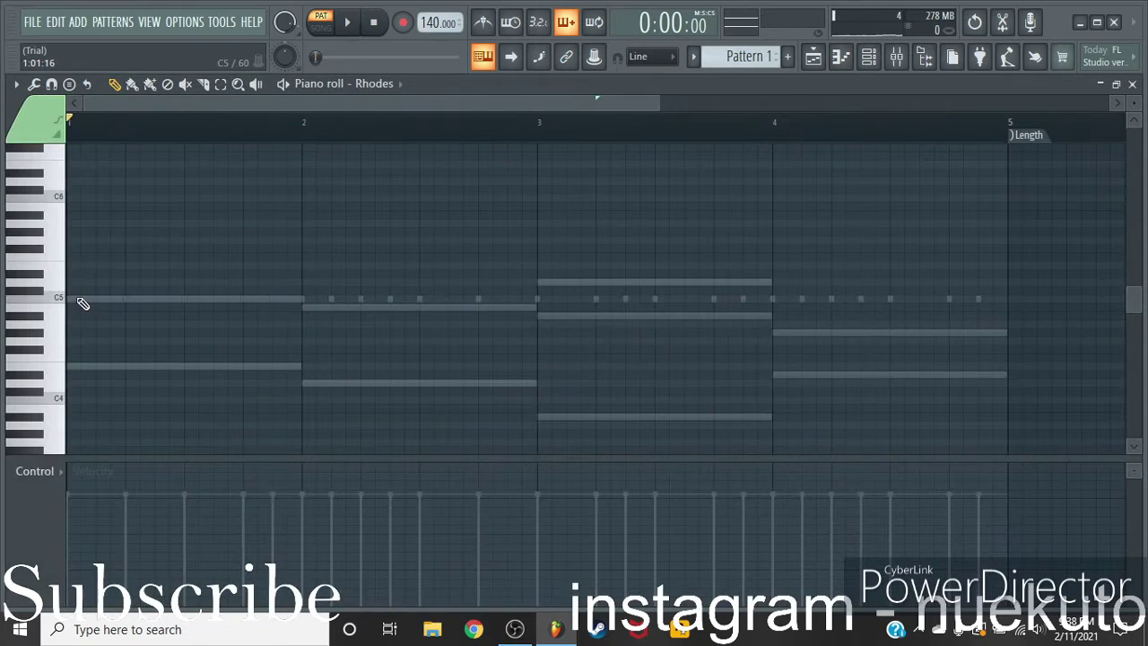
Try a Rhodes melody of one-beat notes C5, E4, C5, D4 and B4 across bars 1 and 2, and clear it
{"action": "left_click", "coordinate": [81, 303]}
{"action": "left_click_drag", "start_coordinate": [301, 301], "coordinate": [105, 319]}
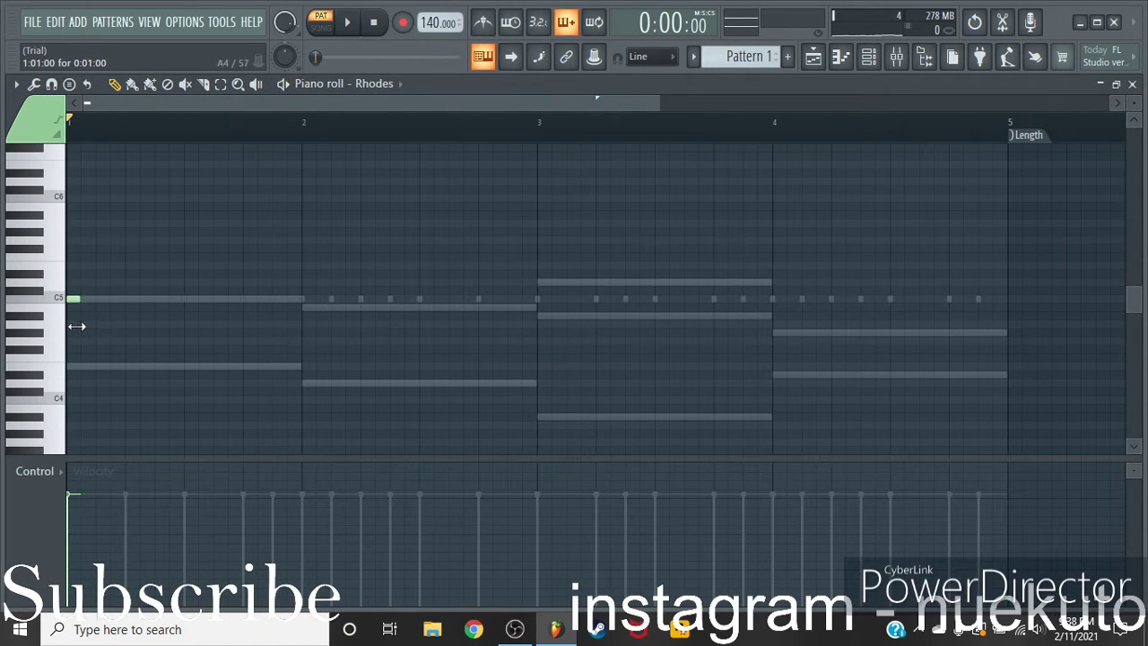
{"action": "left_click", "coordinate": [127, 368]}
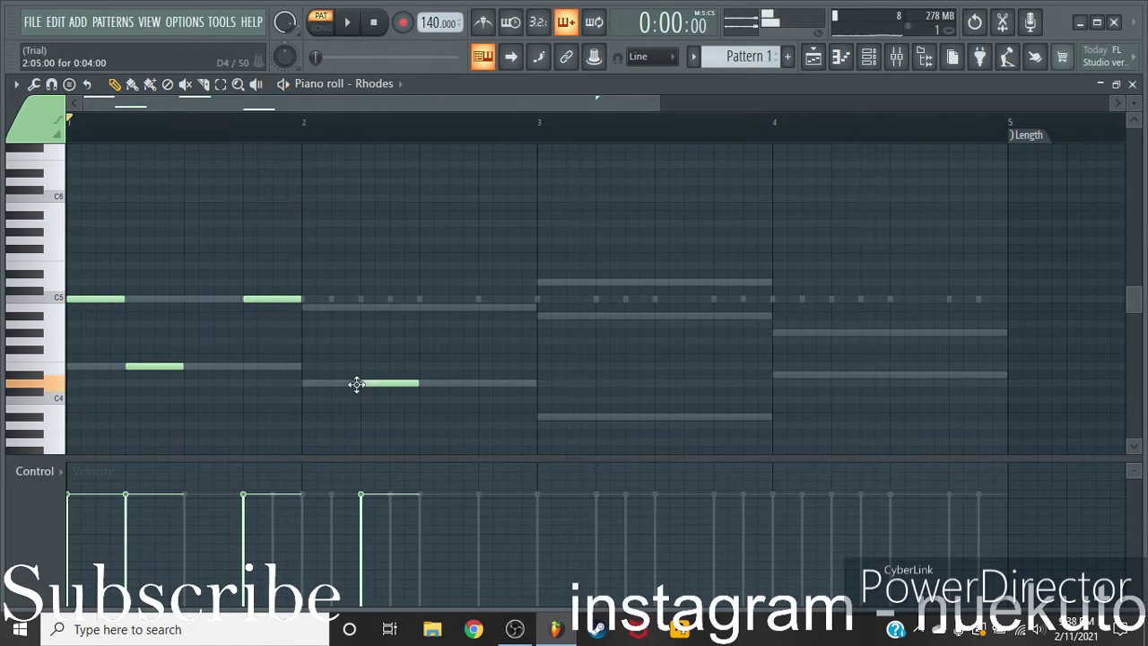
{"action": "key", "text": "space"}
{"action": "key", "text": "F6"}
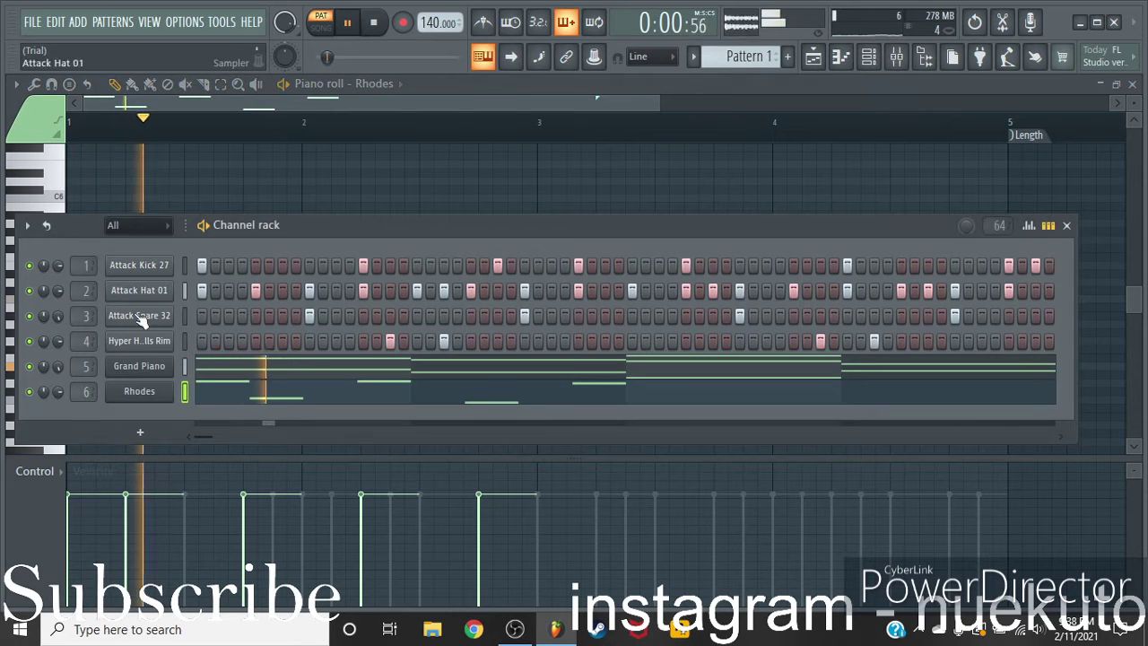
{"action": "left_click", "coordinate": [1066, 225]}
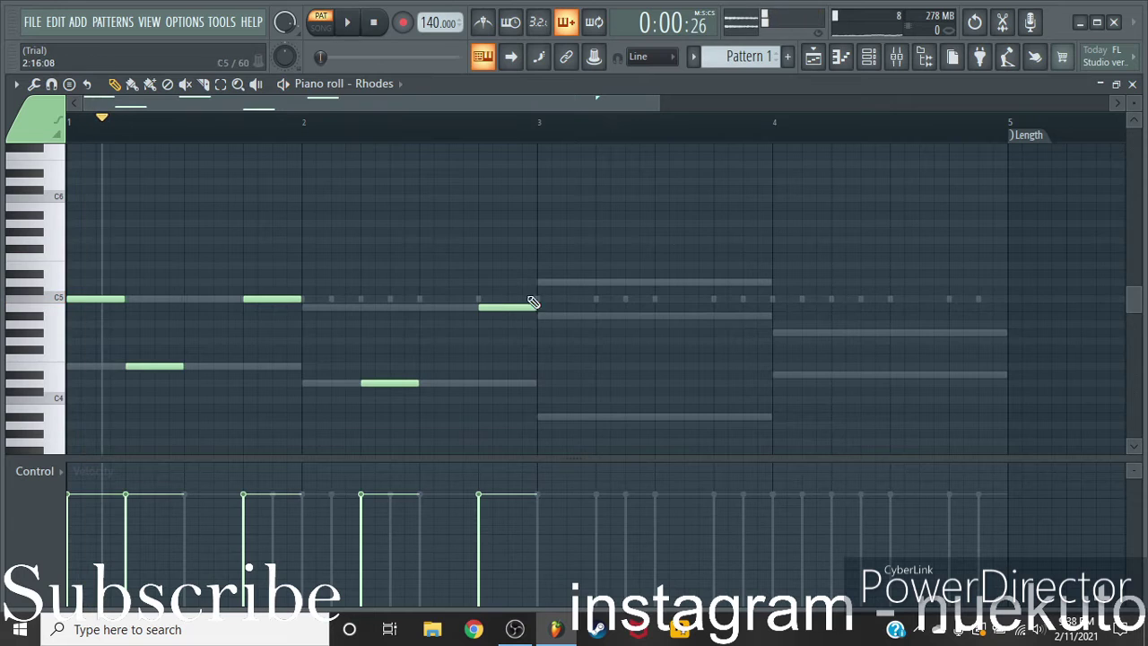
{"action": "key", "text": "ctrl+a"}
Place a two-beat Rhodes chord of E4 and C5 at the start of bar 1 and play it back
{"action": "scroll", "coordinate": [538, 305], "scroll_direction": "down", "scroll_amount": 3}
{"action": "key", "text": "space"}
{"action": "key", "text": "space"}
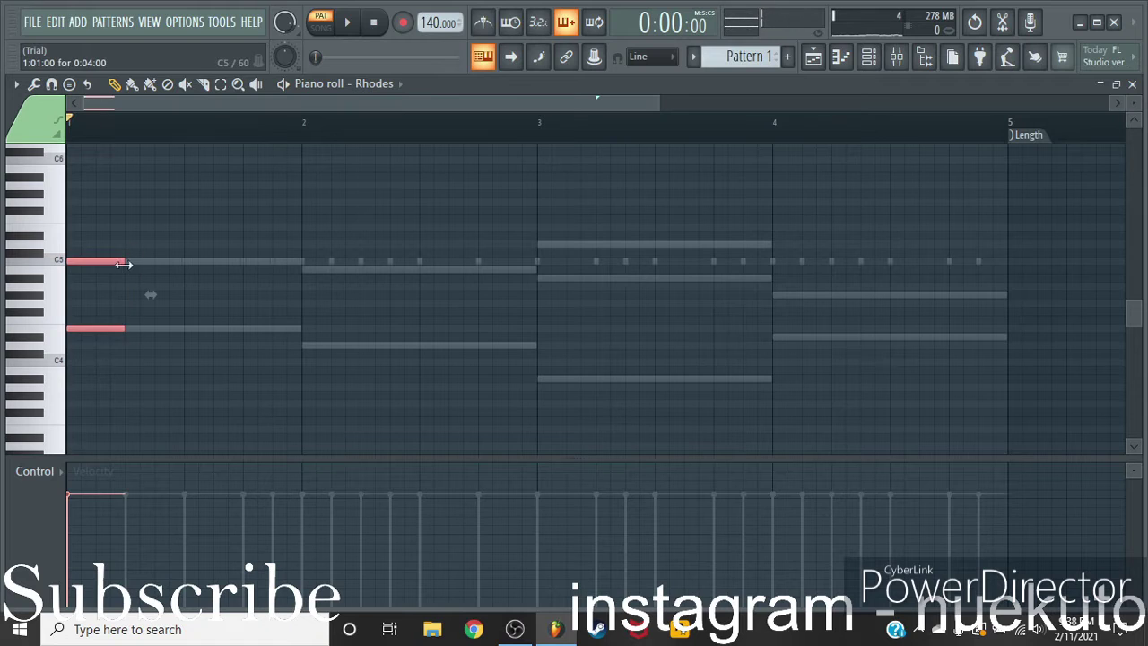
{"action": "key", "text": "space"}
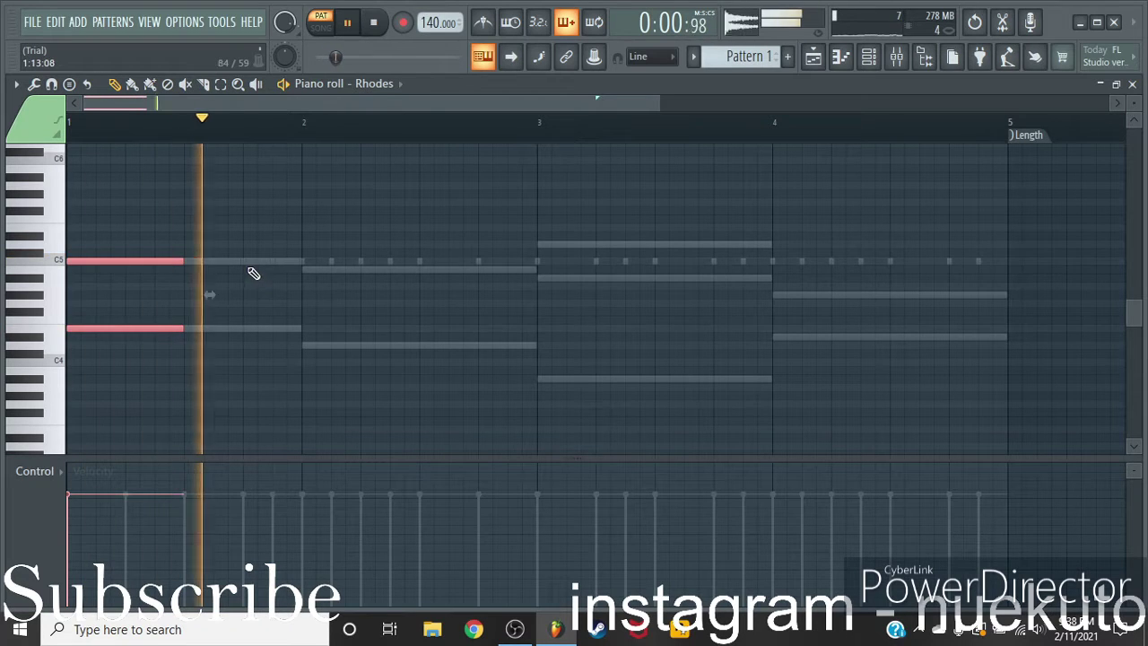
{"action": "key", "text": "space"}
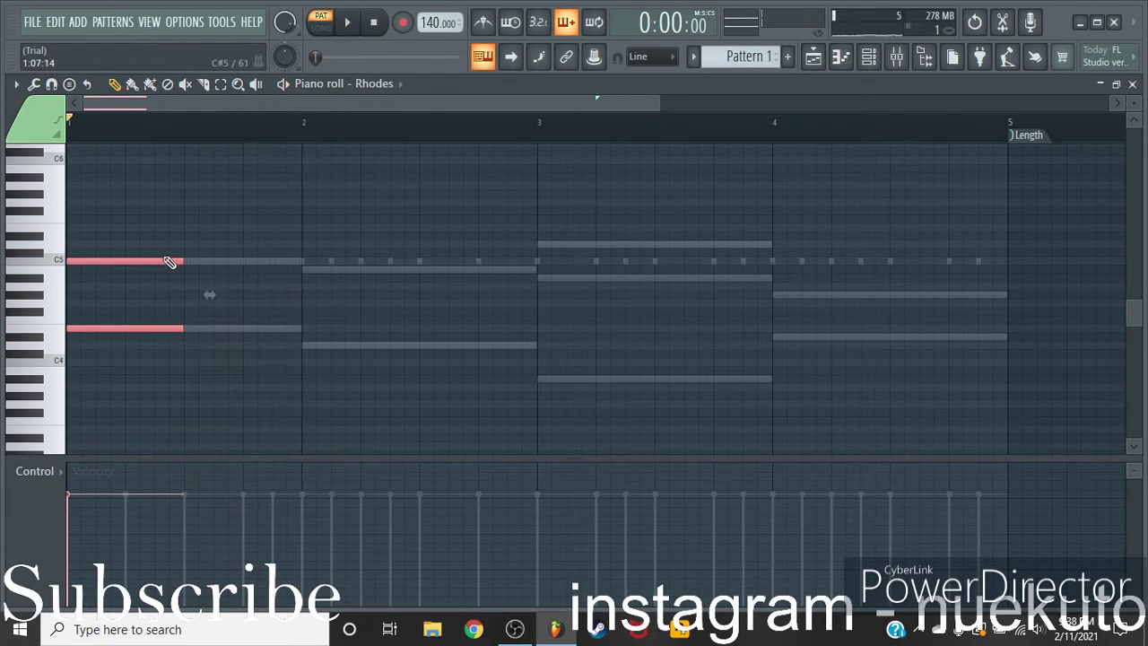
Add two-beat Rhodes notes D#4 and B4 at bar 2, A#3 and A#4 at bar 3, and F4 on bar 3's third beat
{"action": "key", "text": "ctrl+b"}
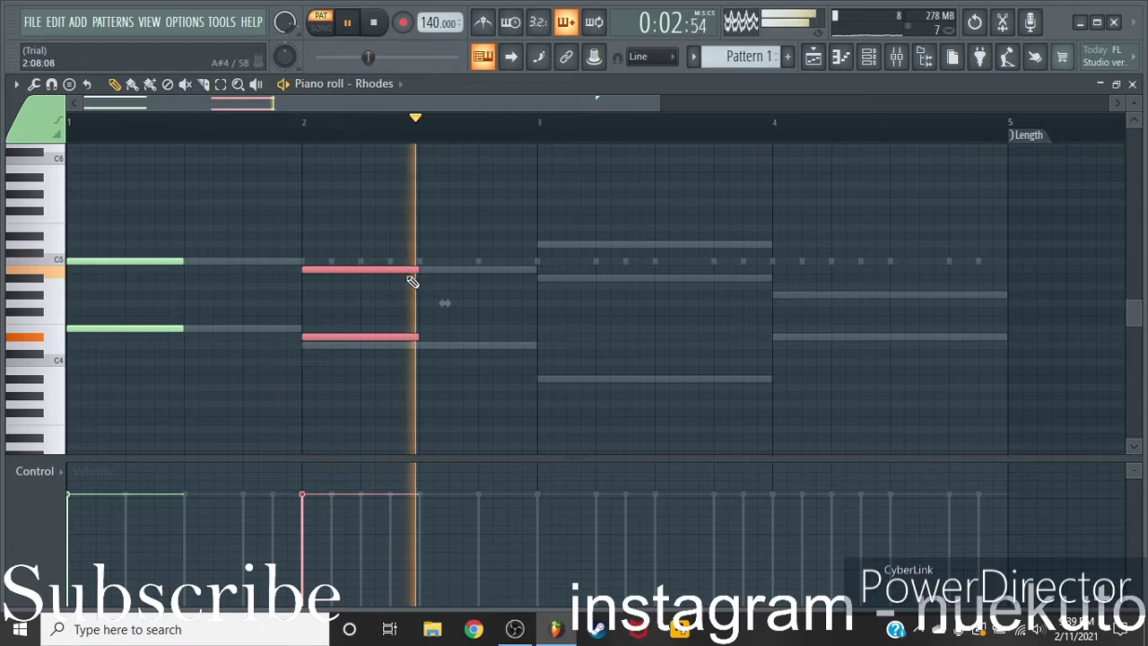
{"action": "left_click_drag", "start_coordinate": [414, 269], "coordinate": [636, 290]}
{"action": "key", "text": "space"}
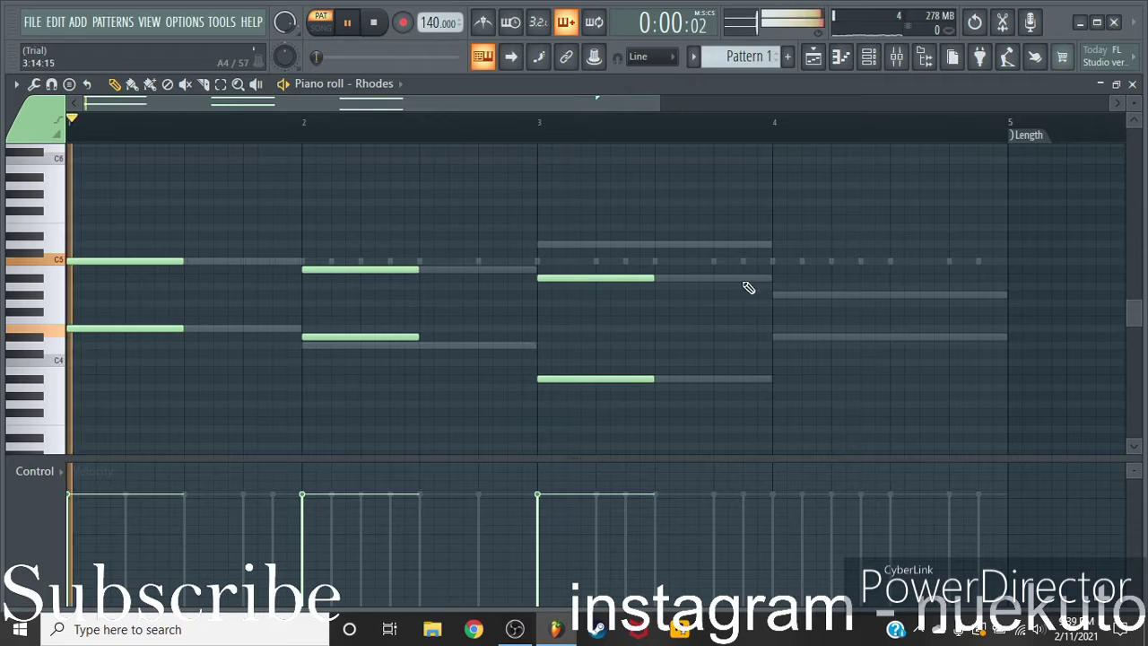
{"action": "left_click_drag", "start_coordinate": [657, 329], "coordinate": [658, 315]}
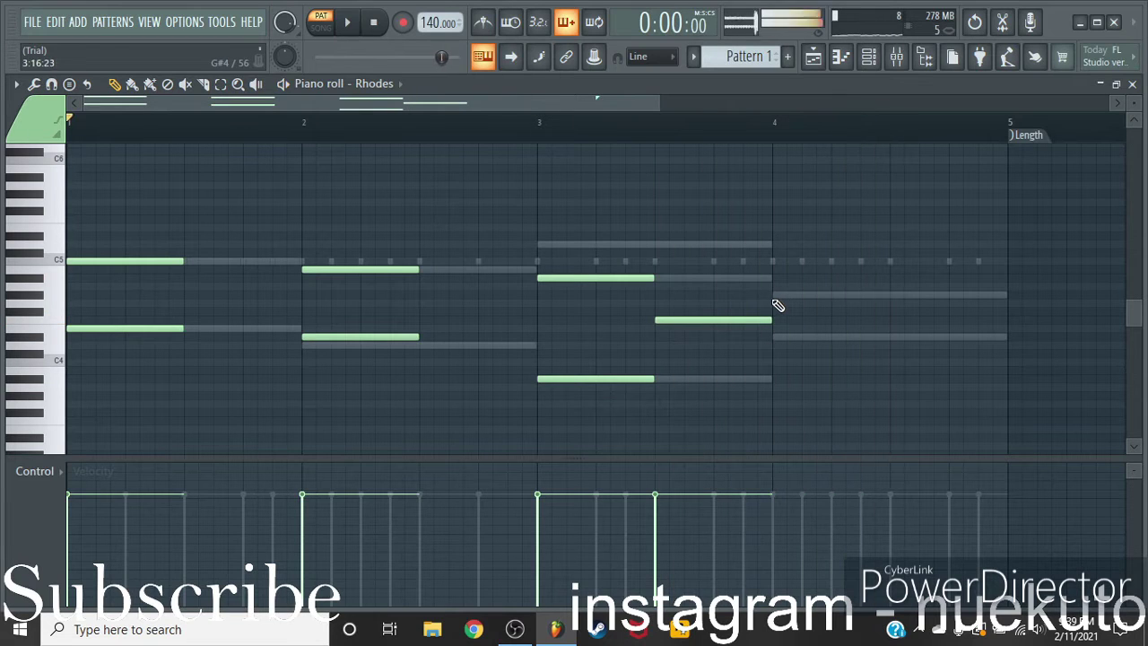
Place a Rhodes chord of D#4 and G#4 at bar 4, extend it to the full bar and play it back
{"action": "left_click", "coordinate": [775, 298]}
{"action": "key", "text": "space"}
{"action": "key", "text": "space"}
{"action": "left_click_drag", "start_coordinate": [887, 283], "coordinate": [874, 403]}
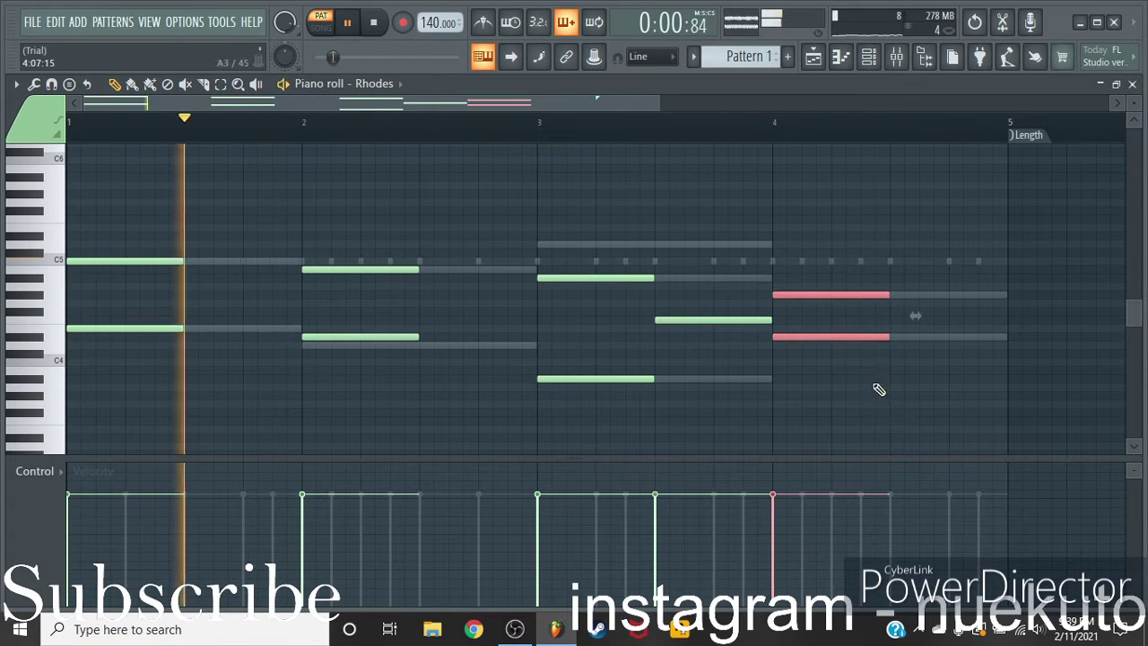
{"action": "left_click_drag", "start_coordinate": [891, 307], "coordinate": [1008, 312]}
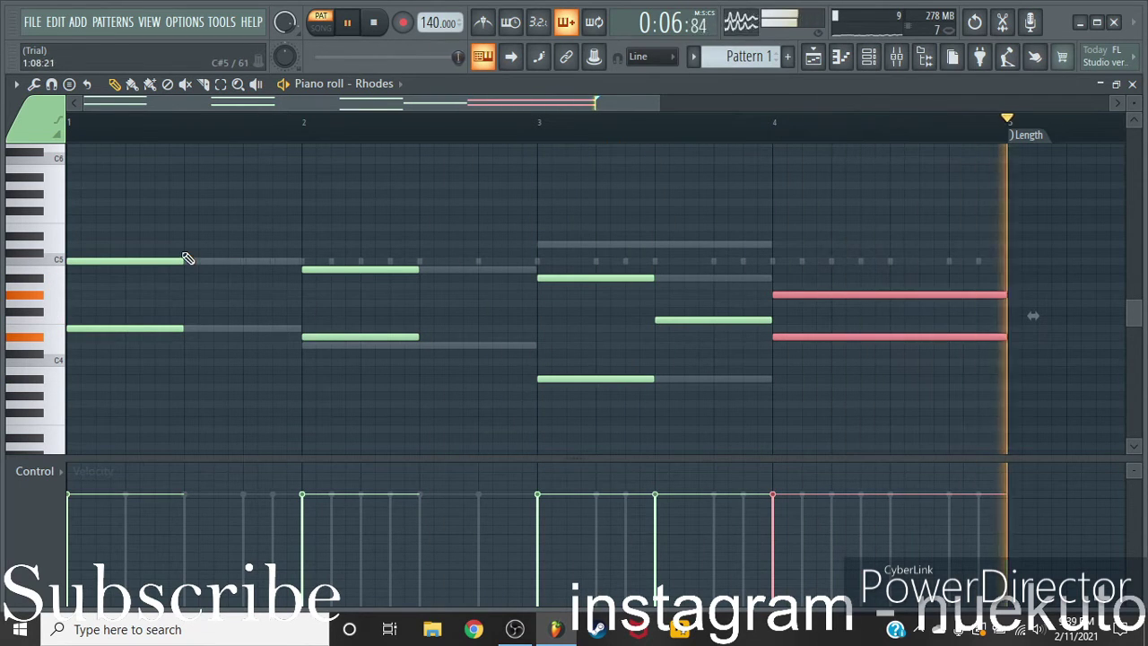
Delete the E4 note from the Rhodes chord in bar 1 and play the pattern back
{"action": "key", "text": "space"}
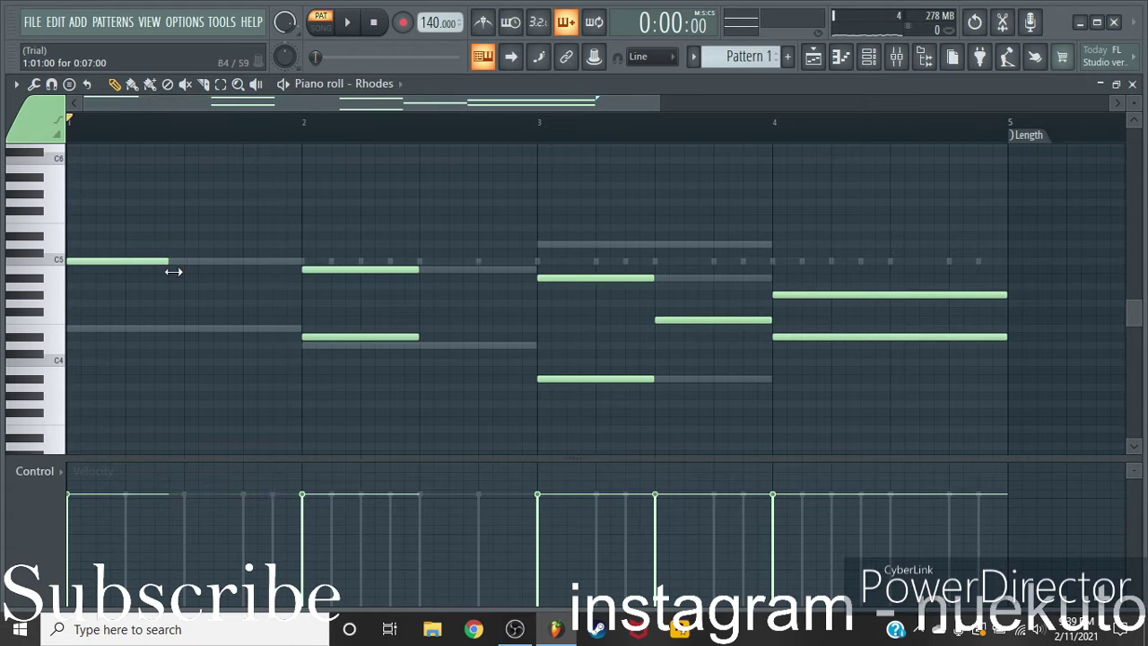
{"action": "key", "text": "space"}
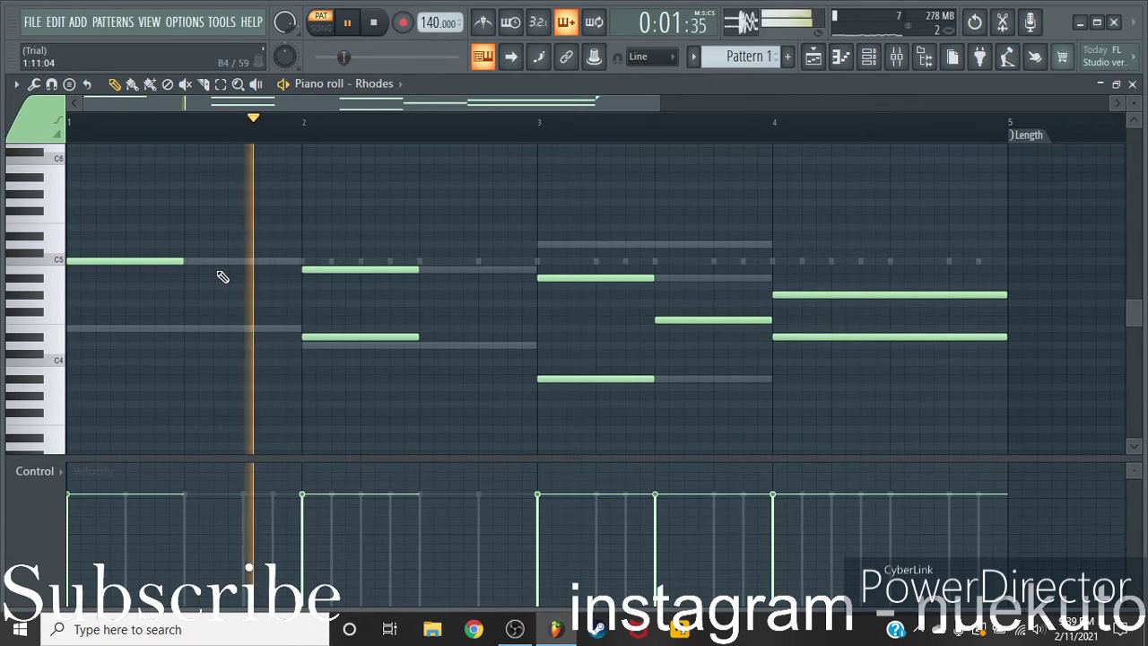
Adjust the Rhodes channel's volume in the channel rack, and close the rack and the piano roll
{"action": "left_click", "coordinate": [868, 57]}
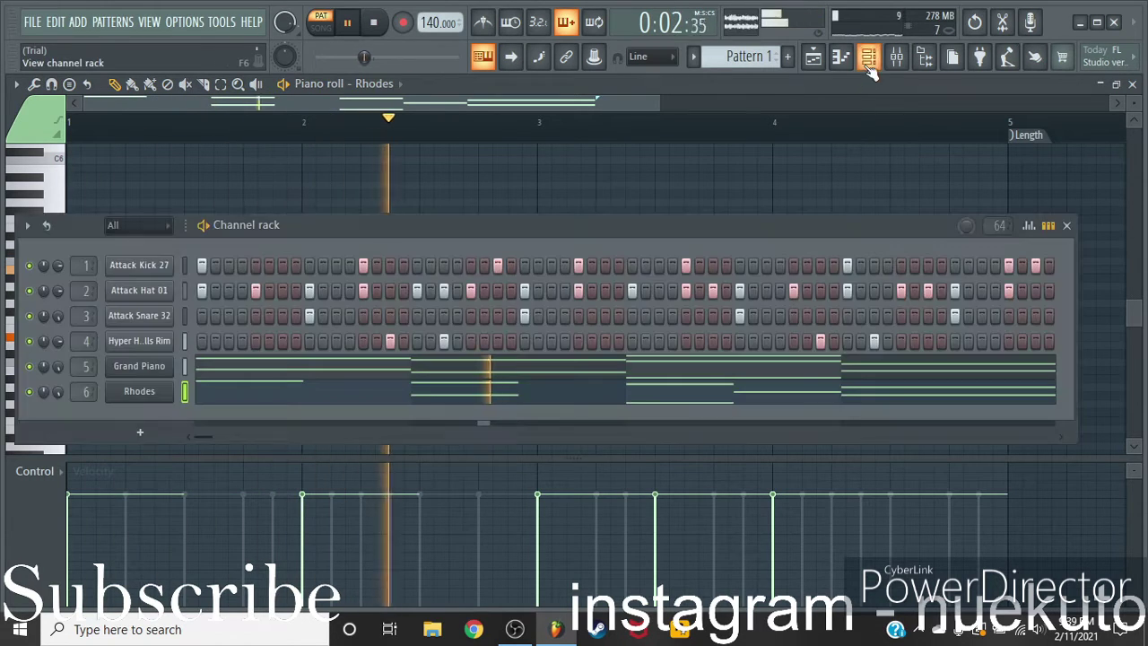
{"action": "right_click", "coordinate": [59, 392]}
{"action": "left_click", "coordinate": [87, 368]}
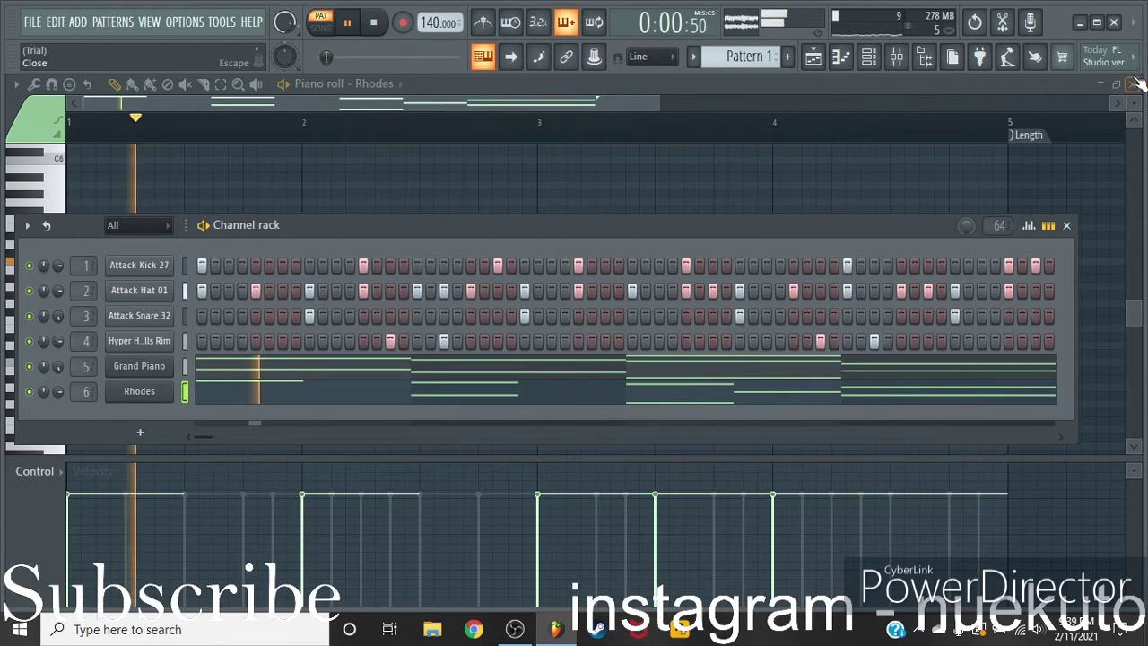
{"action": "left_click", "coordinate": [1067, 226]}
{"action": "left_click", "coordinate": [1134, 84]}
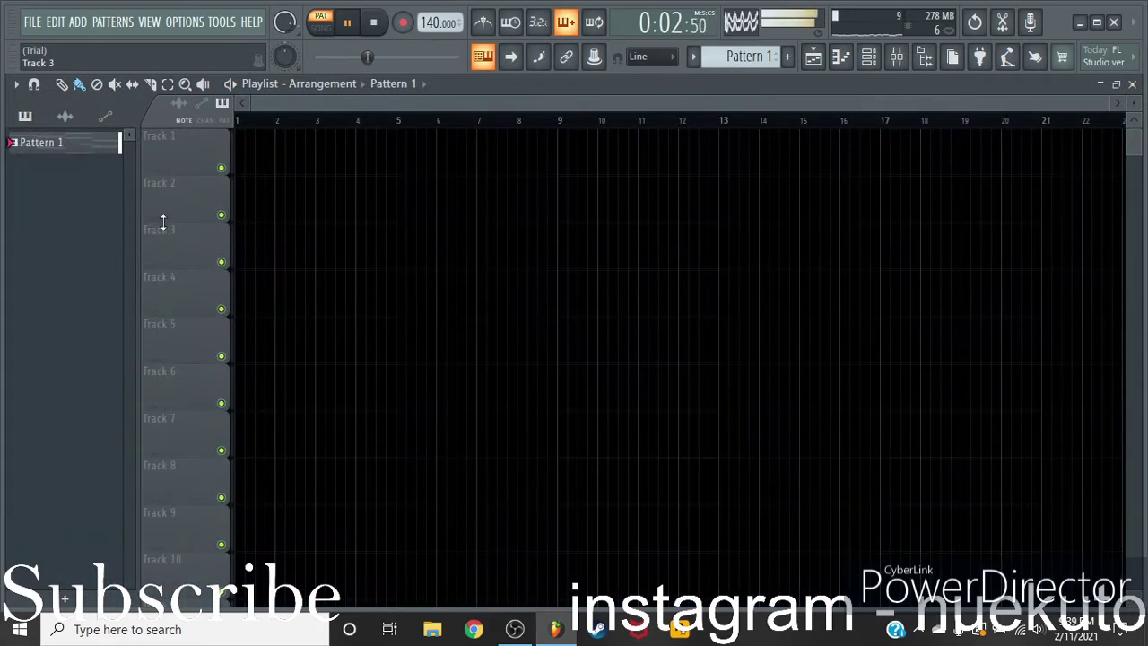
Split Pattern 1 by channel and place the six resulting patterns as clips at bar 1 on tracks 1 to 6
{"action": "right_click", "coordinate": [75, 146]}
{"action": "left_click", "coordinate": [100, 411]}
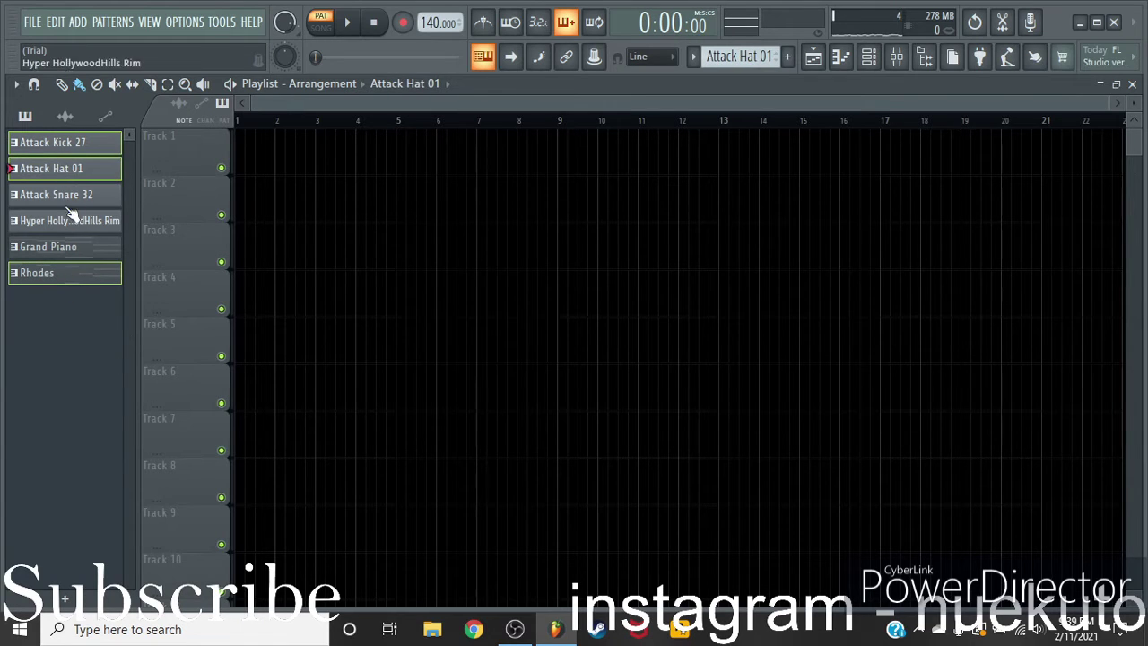
{"action": "left_click_drag", "start_coordinate": [251, 266], "coordinate": [242, 172]}
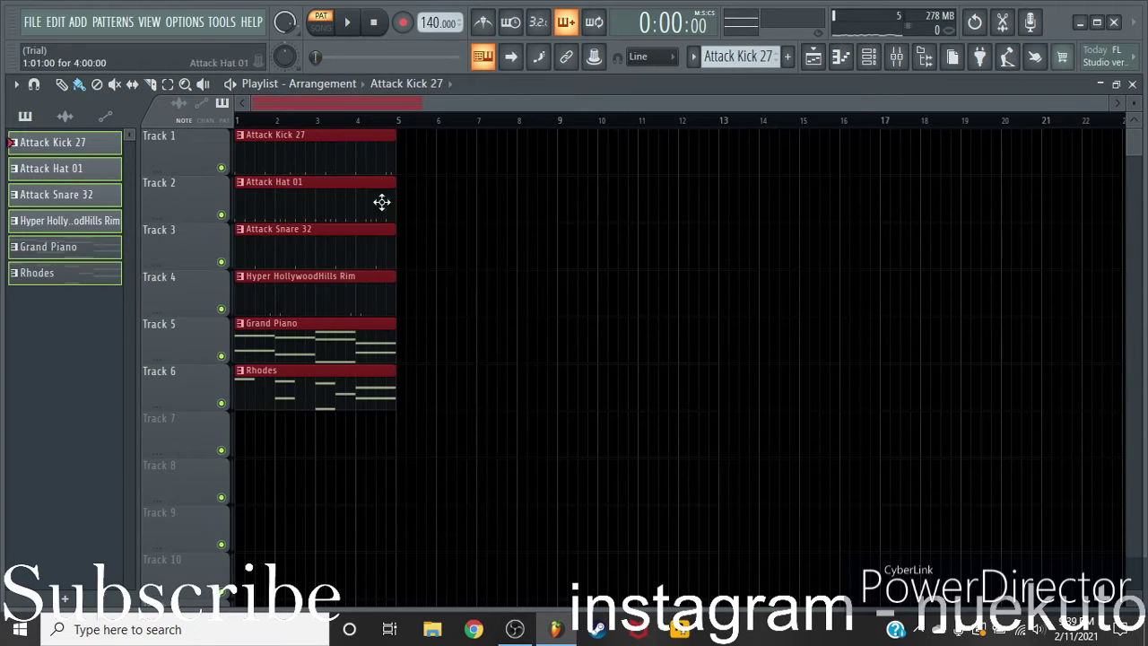
Arrange the Grand Piano and Rhodes clips at bar 1 on tracks 1 and 2, and the drum clips at bar 8 on tracks 3 to 6
{"action": "left_click_drag", "start_coordinate": [343, 183], "coordinate": [624, 187]}
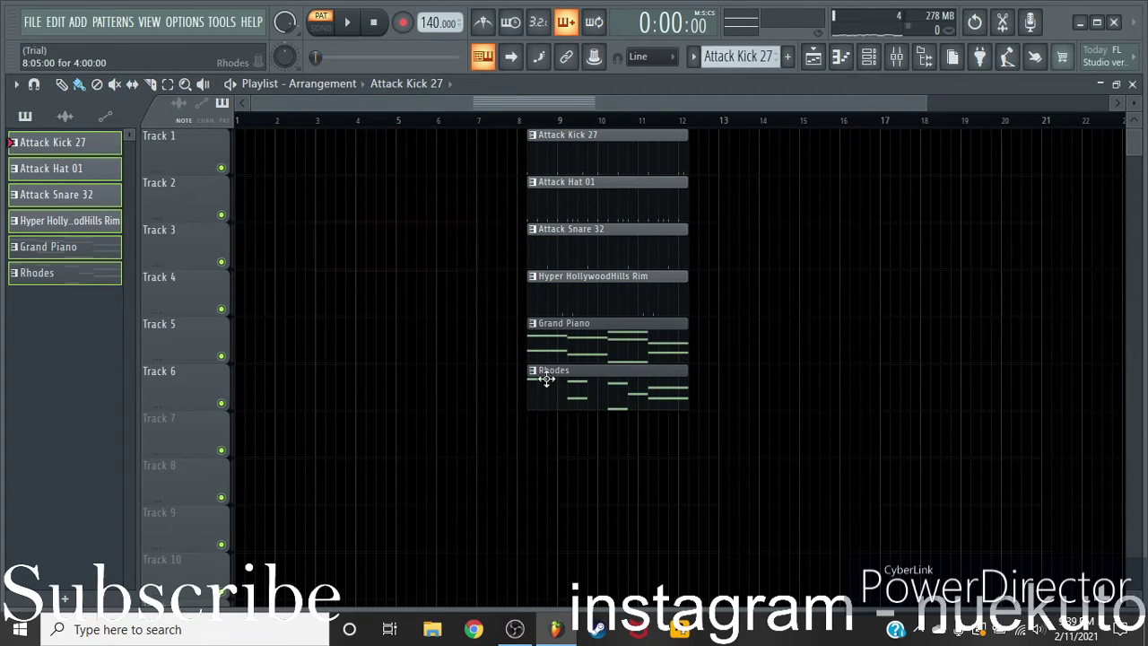
{"action": "left_click_drag", "start_coordinate": [574, 346], "coordinate": [277, 149]}
{"action": "left_click_drag", "start_coordinate": [666, 148], "coordinate": [610, 292]}
{"action": "left_click_drag", "start_coordinate": [600, 161], "coordinate": [591, 233]}
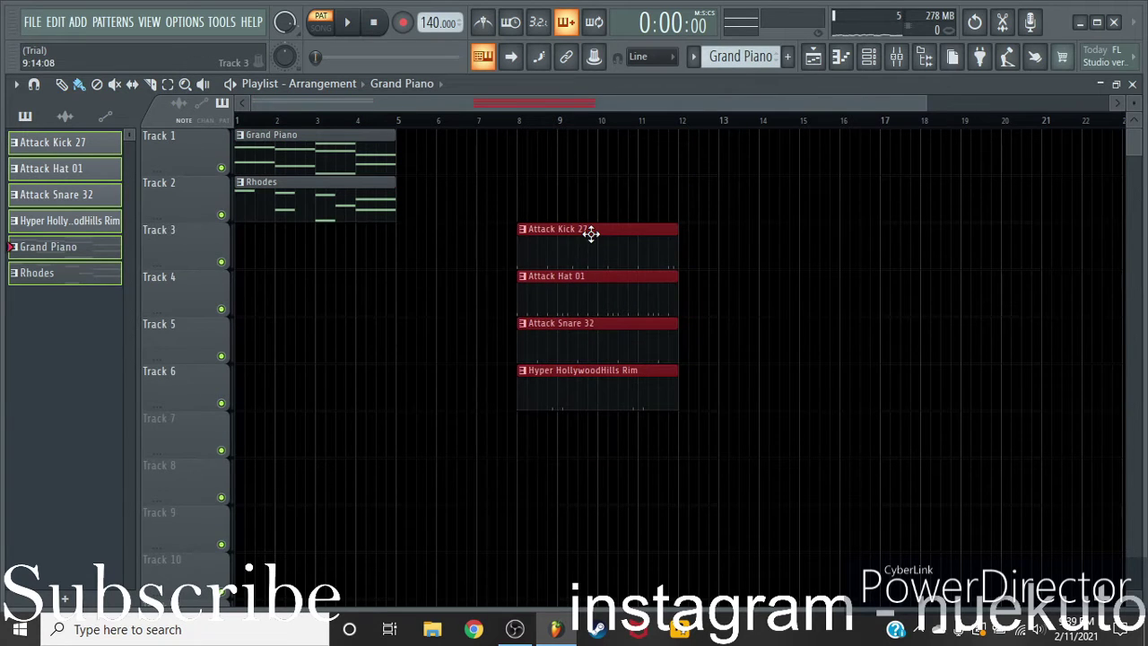
Duplicate the Grand Piano and Rhodes clips to bars 5 and 9, and move the four drum clips to bar 13
{"action": "left_click_drag", "start_coordinate": [390, 145], "coordinate": [335, 199]}
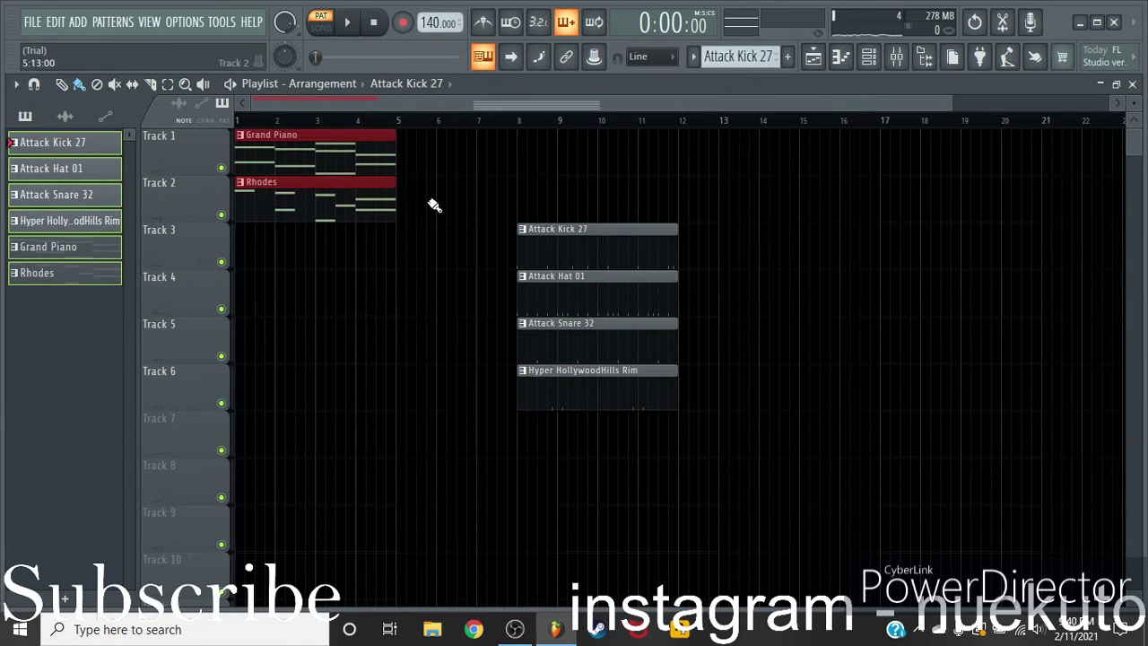
{"action": "key", "text": "ctrl+b"}
{"action": "key", "text": "ctrl+b"}
{"action": "left_click_drag", "start_coordinate": [592, 215], "coordinate": [538, 404]}
{"action": "left_click_drag", "start_coordinate": [571, 259], "coordinate": [753, 256]}
Duplicate the three Grand Piano and Rhodes clip pairs so the copies start at bar 13, deleting the stray copied kick clip
{"action": "left_click_drag", "start_coordinate": [741, 131], "coordinate": [283, 270]}
{"action": "key", "text": "ctrl+b"}
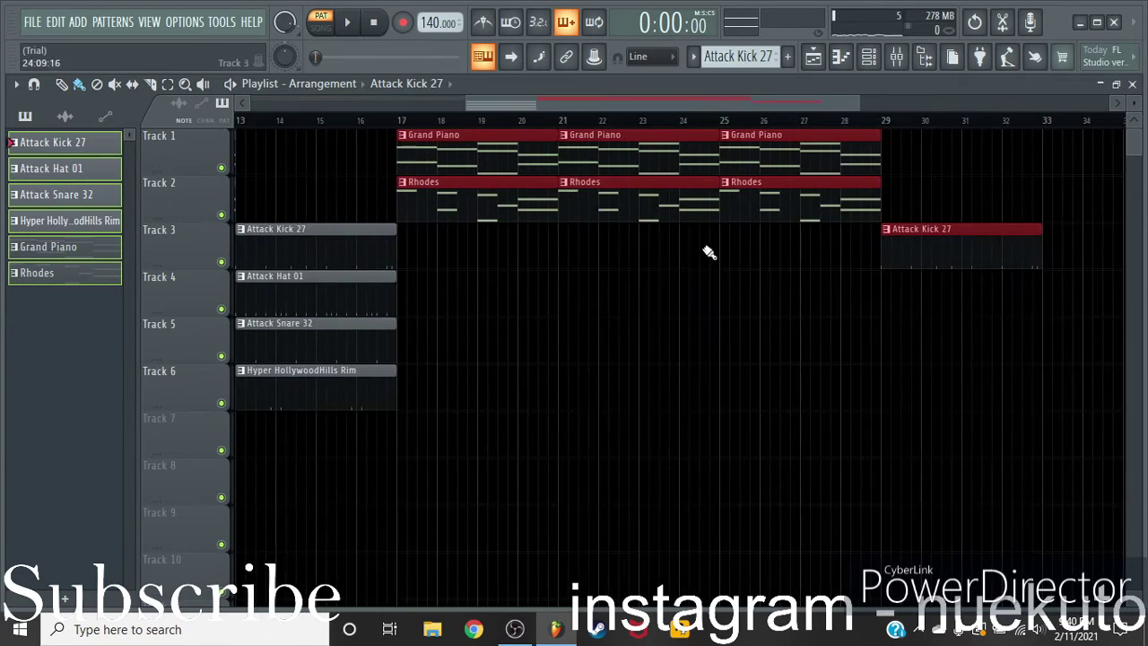
{"action": "right_click", "coordinate": [1035, 250]}
{"action": "left_click_drag", "start_coordinate": [812, 150], "coordinate": [966, 118]}
{"action": "left_click_drag", "start_coordinate": [648, 154], "coordinate": [649, 155]}
Delete the Rhodes clips from bars 1 to 12 and play the arrangement in song mode
{"action": "left_click_drag", "start_coordinate": [636, 108], "coordinate": [467, 113]}
{"action": "right_click", "coordinate": [462, 207]}
{"action": "right_click", "coordinate": [574, 207]}
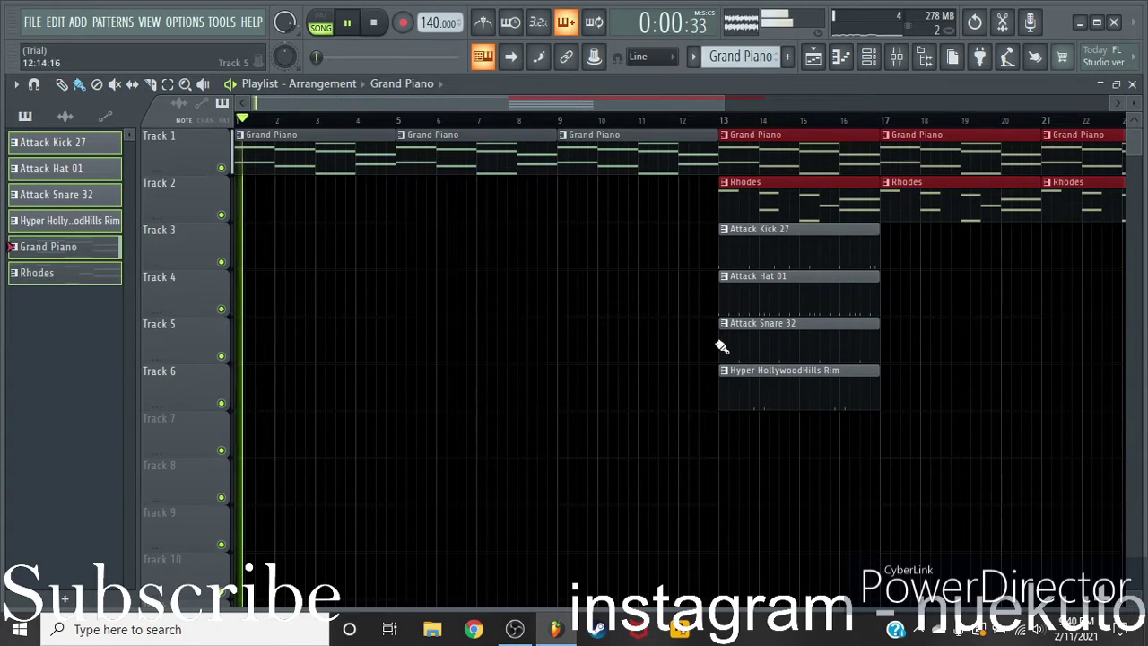
Add Attack Hat 01 clips on track 4 and Attack Snare 32 clips on track 5 at bars 5 and 9
{"action": "left_click", "coordinate": [723, 305]}
{"action": "left_click_drag", "start_coordinate": [400, 310], "coordinate": [606, 316]}
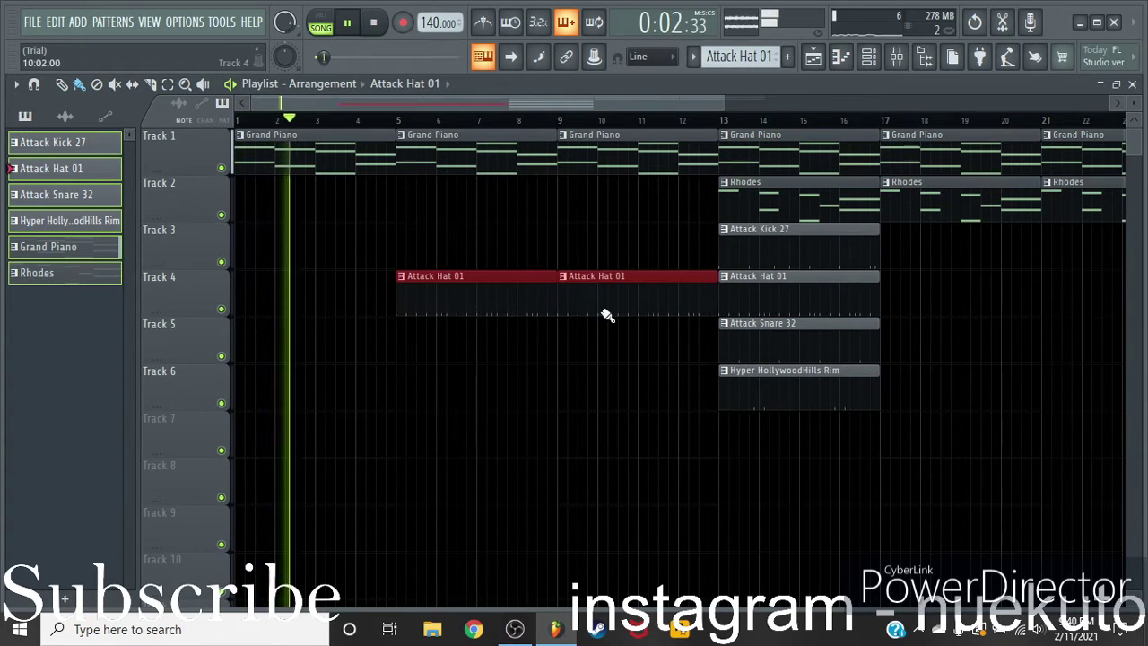
{"action": "left_click", "coordinate": [730, 333]}
{"action": "left_click_drag", "start_coordinate": [400, 350], "coordinate": [631, 352]}
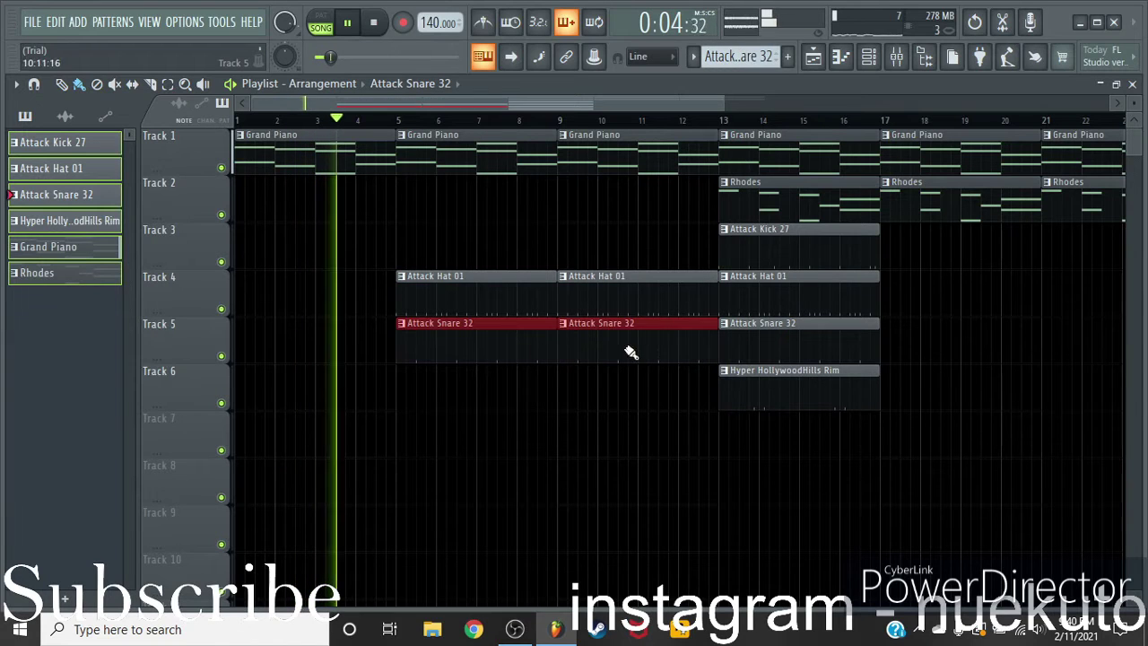
Add a Hyper HollywoodHills Rim clip on track 6 at bar 9
{"action": "left_click", "coordinate": [730, 397]}
{"action": "left_click", "coordinate": [559, 403]}
{"action": "left_click_drag", "start_coordinate": [659, 436], "coordinate": [698, 445]}
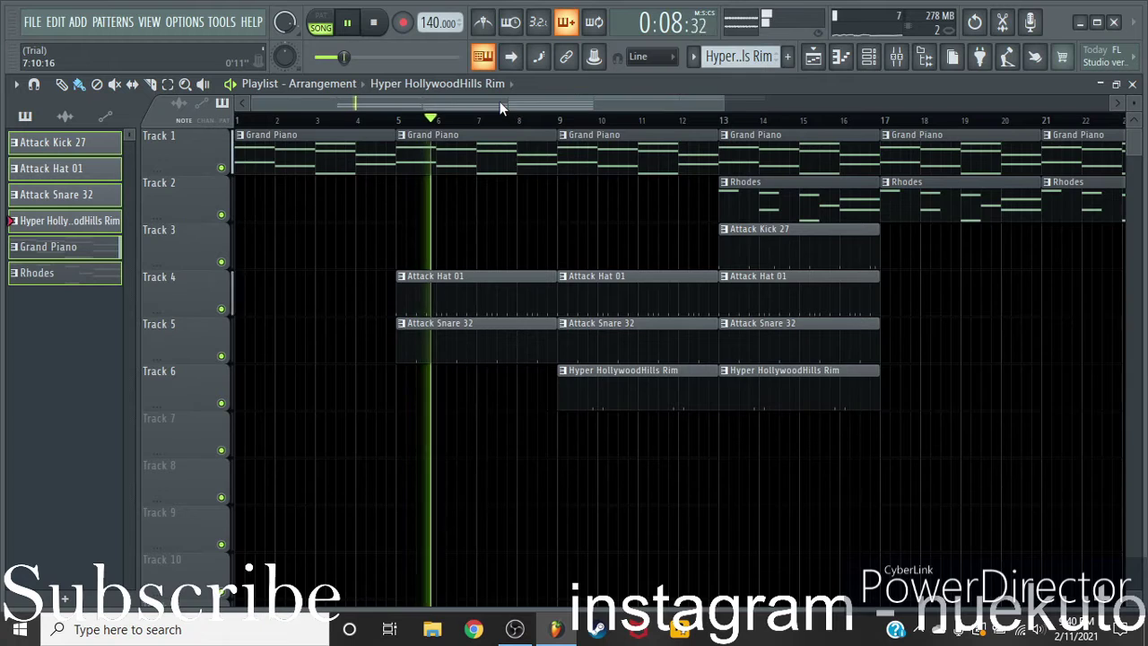
Duplicate the kick, hat, snare and rim clips at bar 13 to bars 17 and 21
{"action": "left_click_drag", "start_coordinate": [500, 106], "coordinate": [561, 105]}
{"action": "left_click_drag", "start_coordinate": [763, 227], "coordinate": [731, 399]}
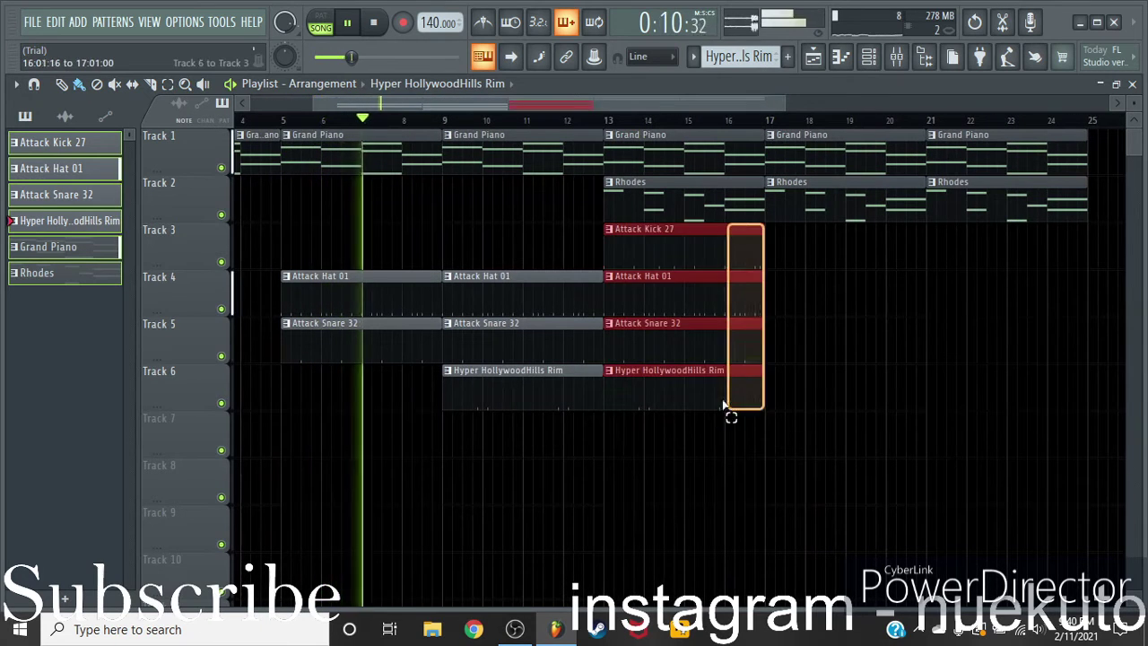
{"action": "key", "text": "ctrl+b"}
{"action": "key", "text": "ctrl+b"}
{"action": "left_click_drag", "start_coordinate": [742, 119], "coordinate": [328, 178]}
{"action": "left_click_drag", "start_coordinate": [522, 108], "coordinate": [699, 150]}
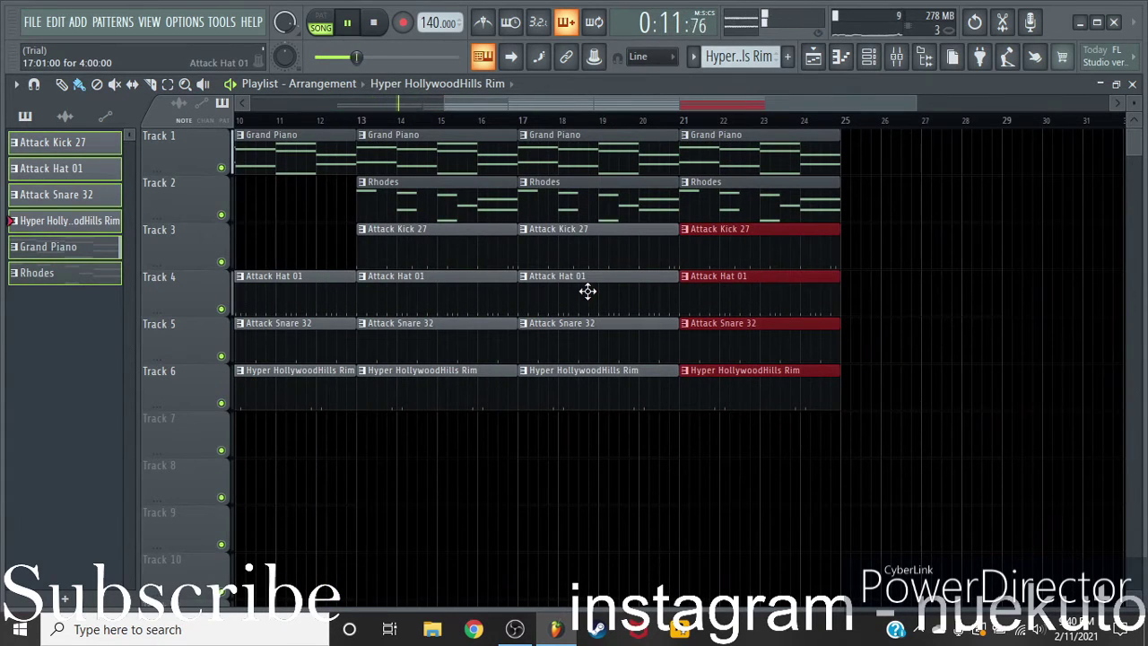
Delete the hat and rim clips at bars 17 and 21
{"action": "right_click", "coordinate": [625, 297]}
{"action": "right_click", "coordinate": [622, 394]}
{"action": "right_click", "coordinate": [712, 400]}
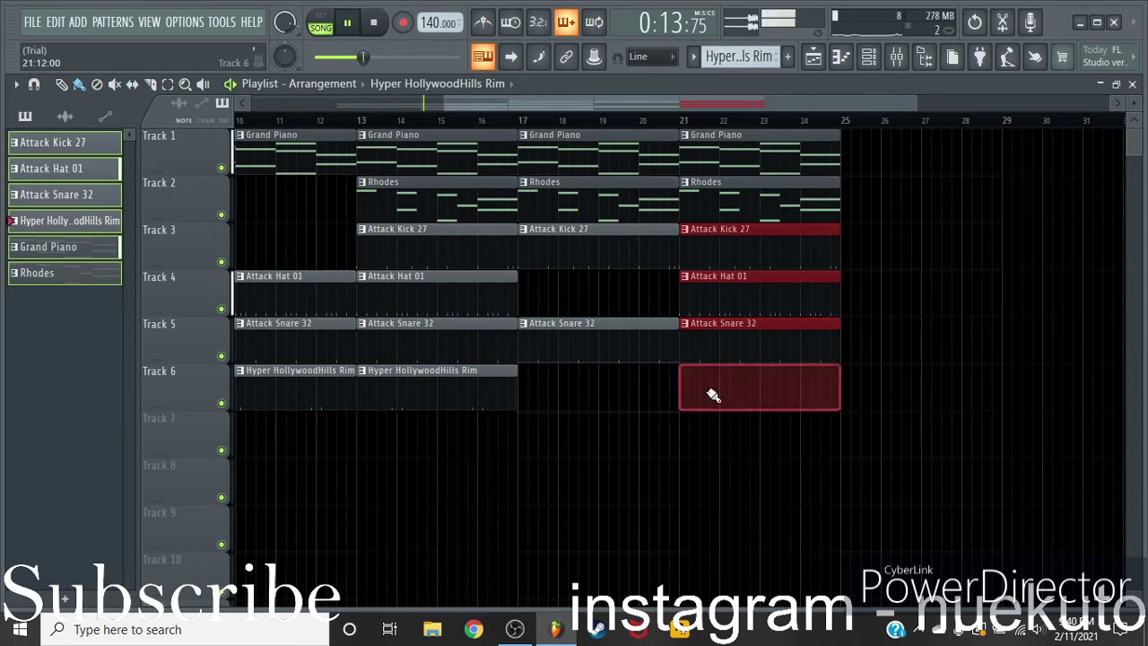
{"action": "left_click", "coordinate": [841, 389]}
{"action": "right_click", "coordinate": [765, 289]}
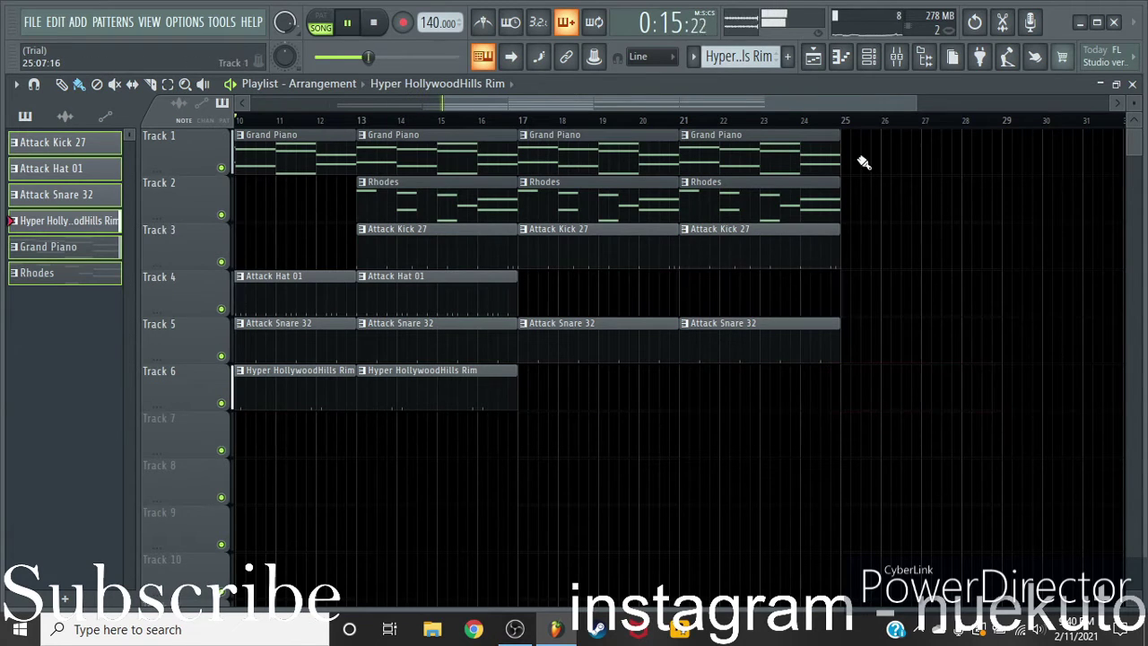
Duplicate the Grand Piano and Rhodes clips at bar 21 to bars 25 and 29, and delete the Rhodes clips at bars 17 and 25
{"action": "right_click", "coordinate": [617, 190]}
{"action": "left_click_drag", "start_coordinate": [796, 133], "coordinate": [801, 213]}
{"action": "key", "text": "ctrl+b"}
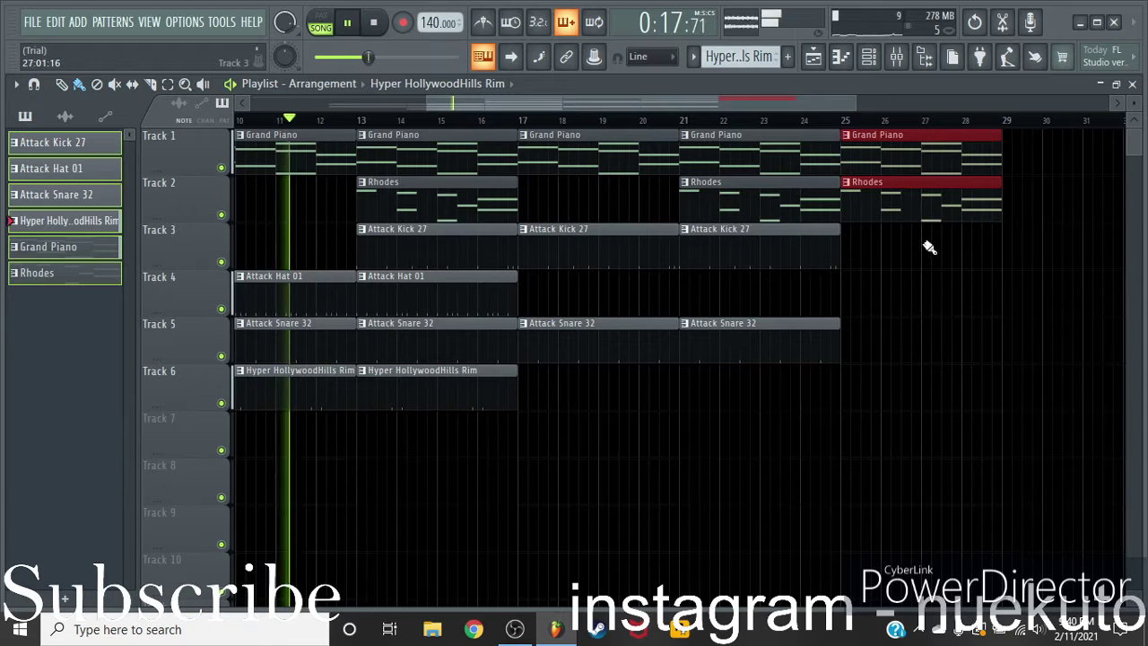
{"action": "key", "text": "ctrl+b"}
{"action": "right_click", "coordinate": [866, 208]}
{"action": "left_click", "coordinate": [864, 274]}
{"action": "right_click", "coordinate": [870, 278]}
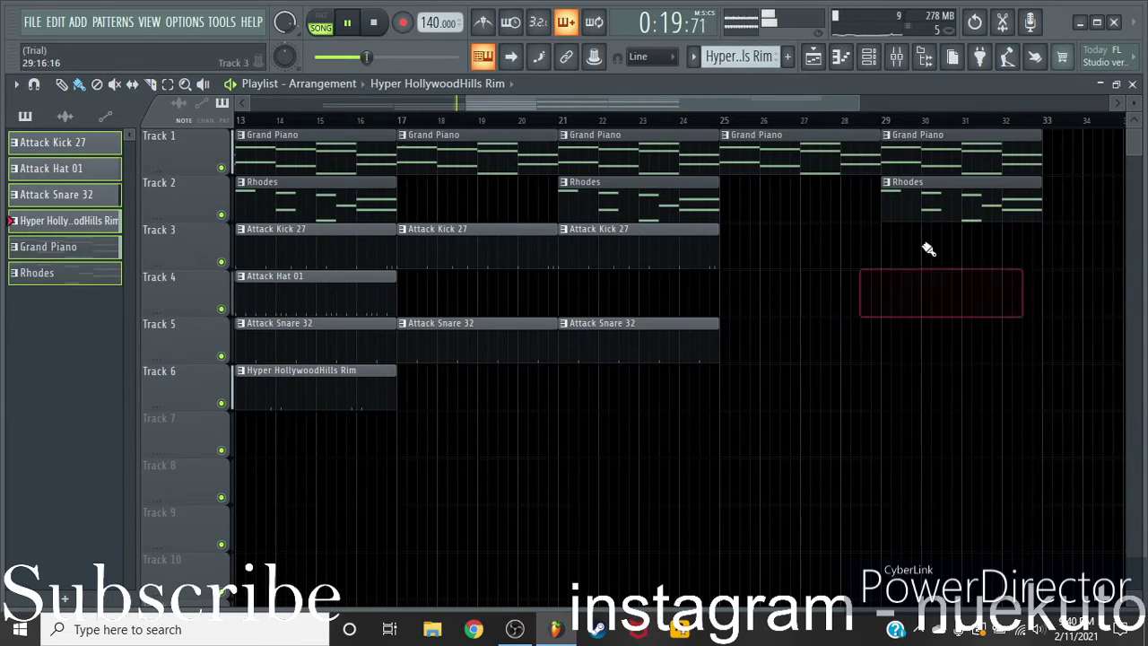
Delete the Rhodes clip at bar 29 and place a Rhodes clip there again
{"action": "right_click", "coordinate": [986, 185]}
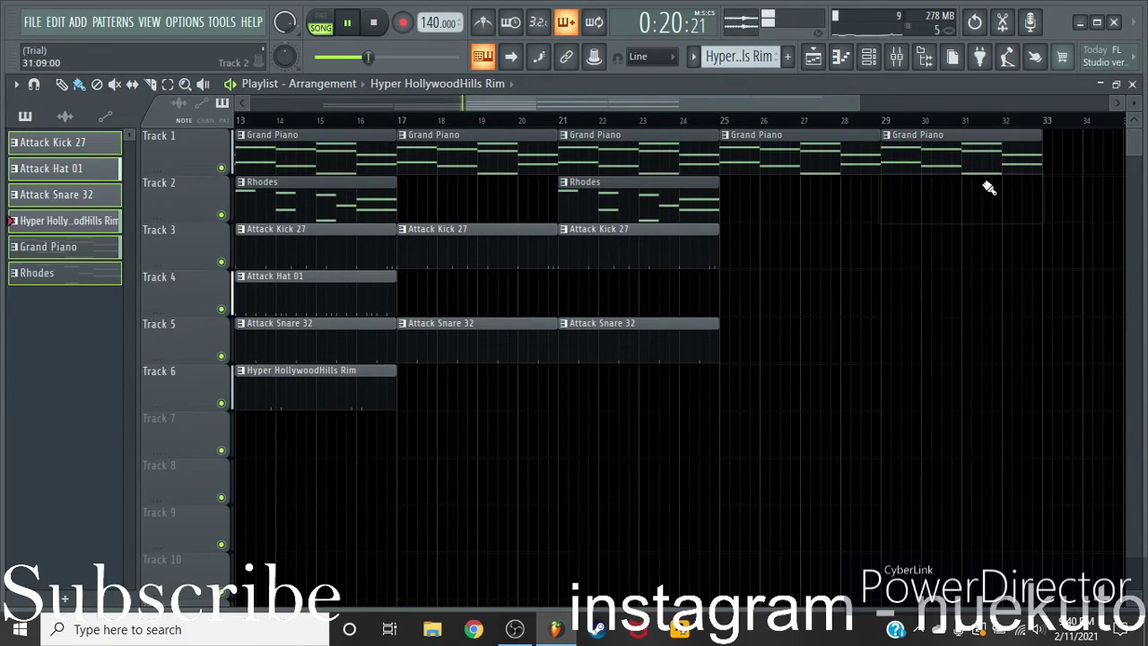
{"action": "left_click", "coordinate": [364, 199]}
{"action": "left_click", "coordinate": [893, 204]}
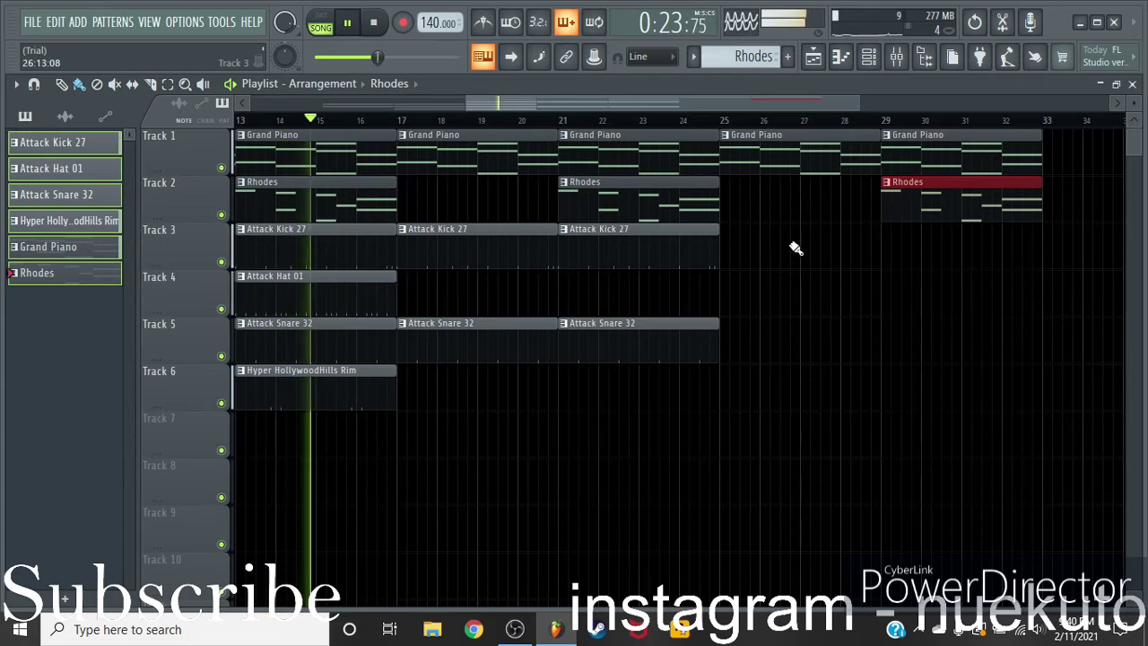
Open the Rhodes clip at bar 13 for note editing and try the D#4 note in the pattern's bar 2 at F#4 during playback
{"action": "left_click_drag", "start_coordinate": [551, 105], "coordinate": [509, 105]}
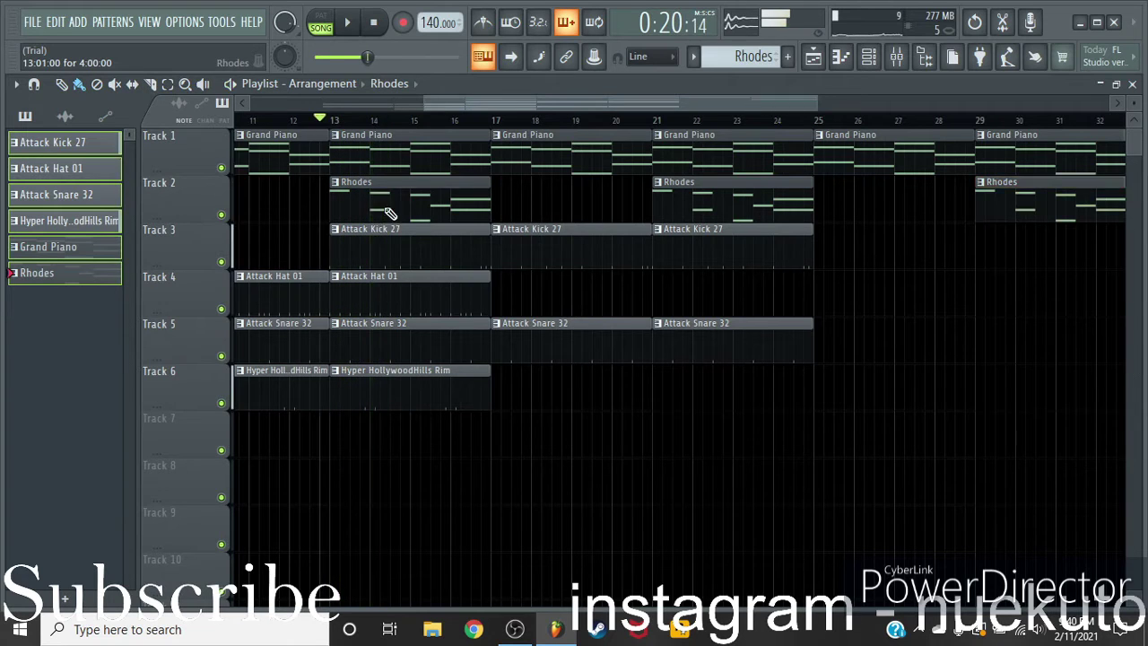
{"action": "double_click", "coordinate": [385, 219]}
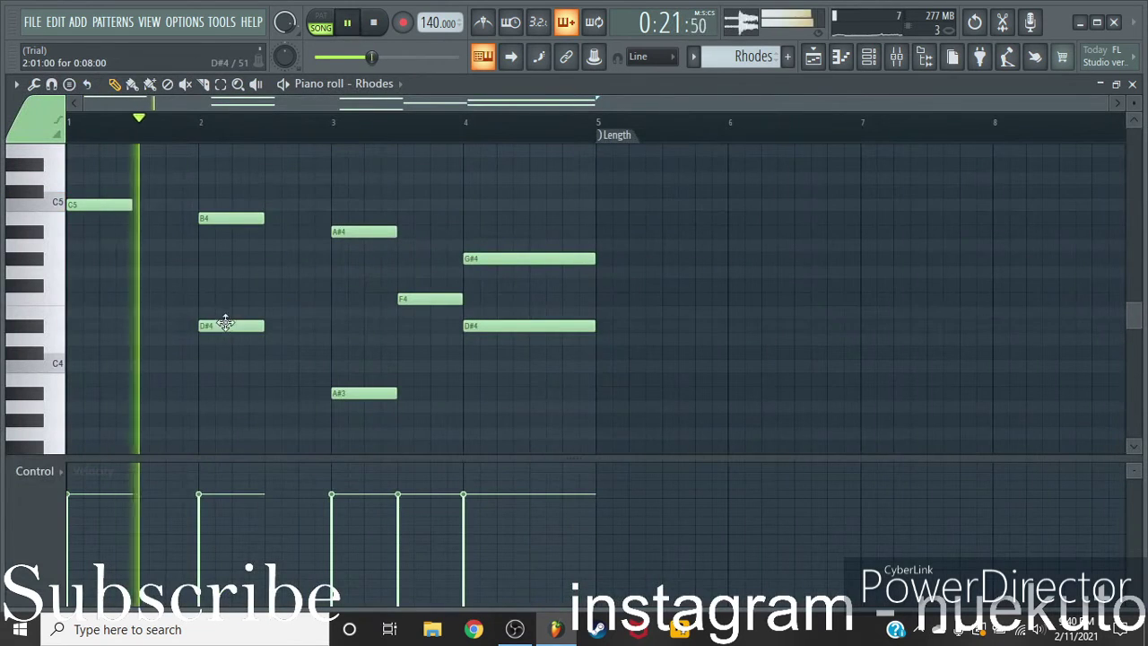
{"action": "left_click_drag", "start_coordinate": [226, 326], "coordinate": [228, 313]}
{"action": "key", "text": "space"}
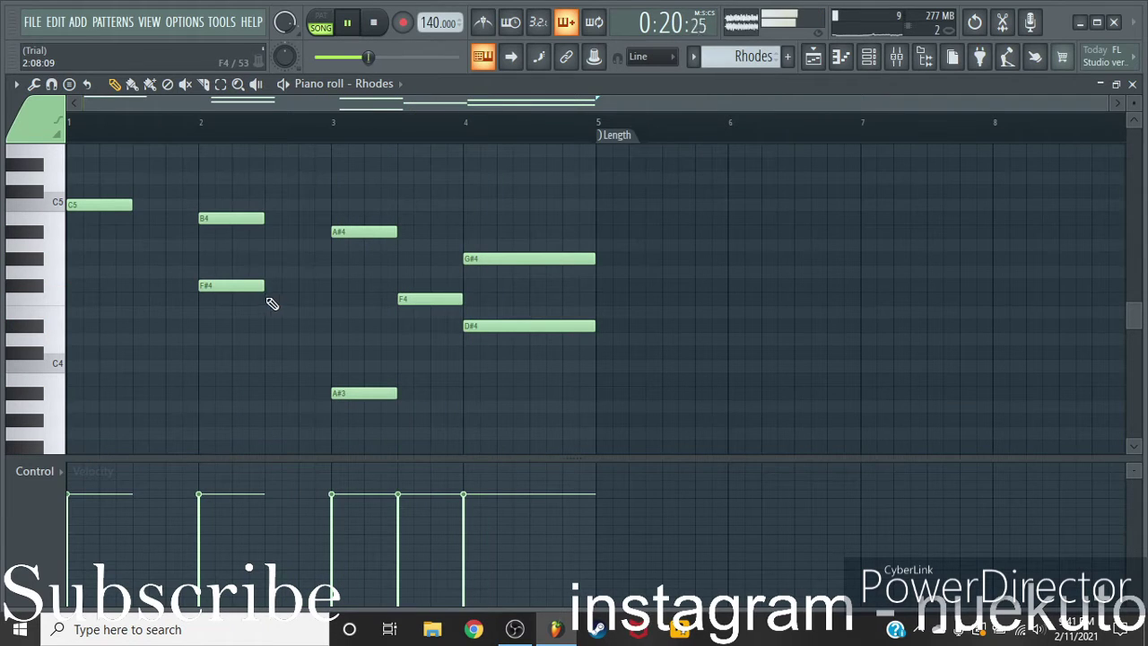
Delete the F#4 note in bar 2 of the Rhodes pattern, raise the B4 note's velocity and return to the playlist
{"action": "right_click", "coordinate": [238, 287]}
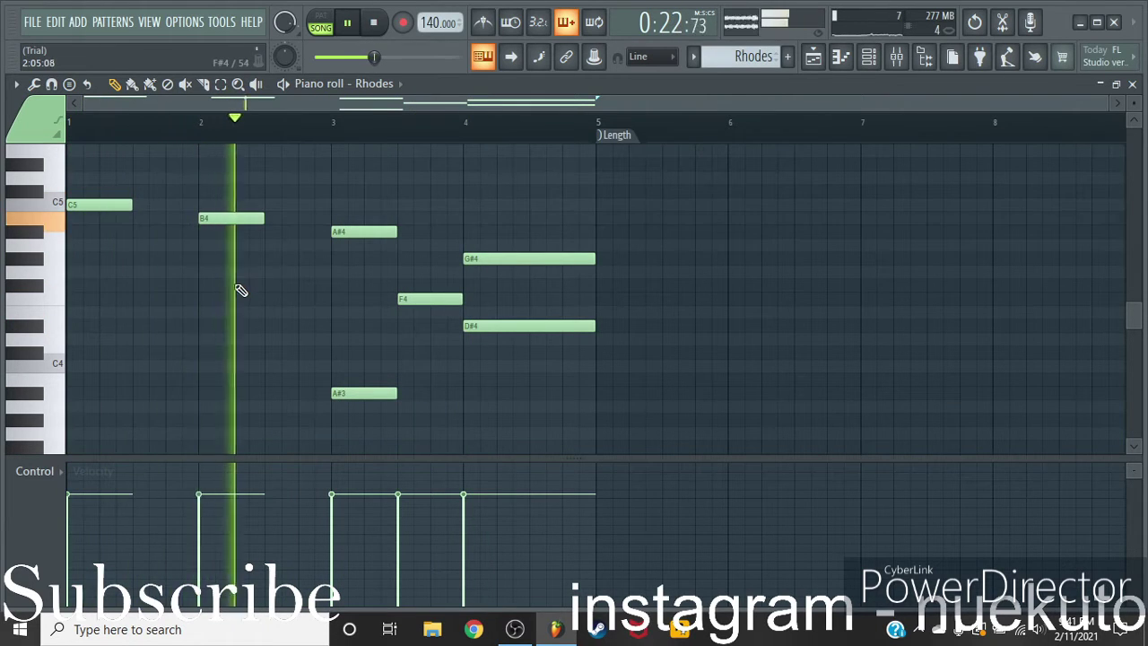
{"action": "left_click", "coordinate": [215, 485]}
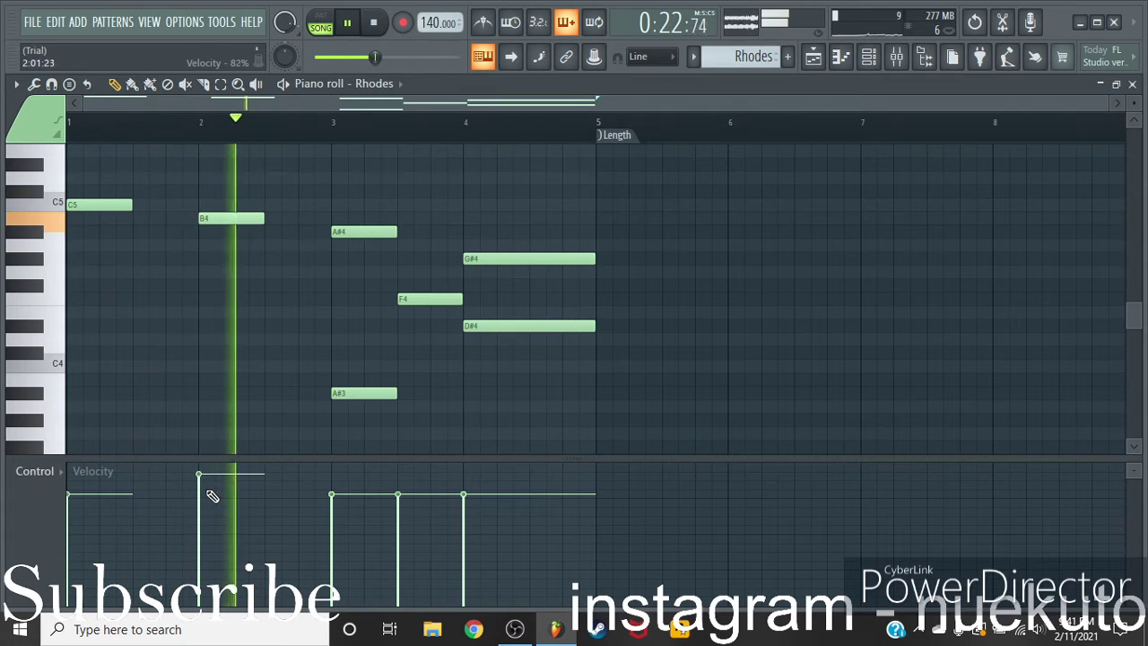
{"action": "key", "text": "F5"}
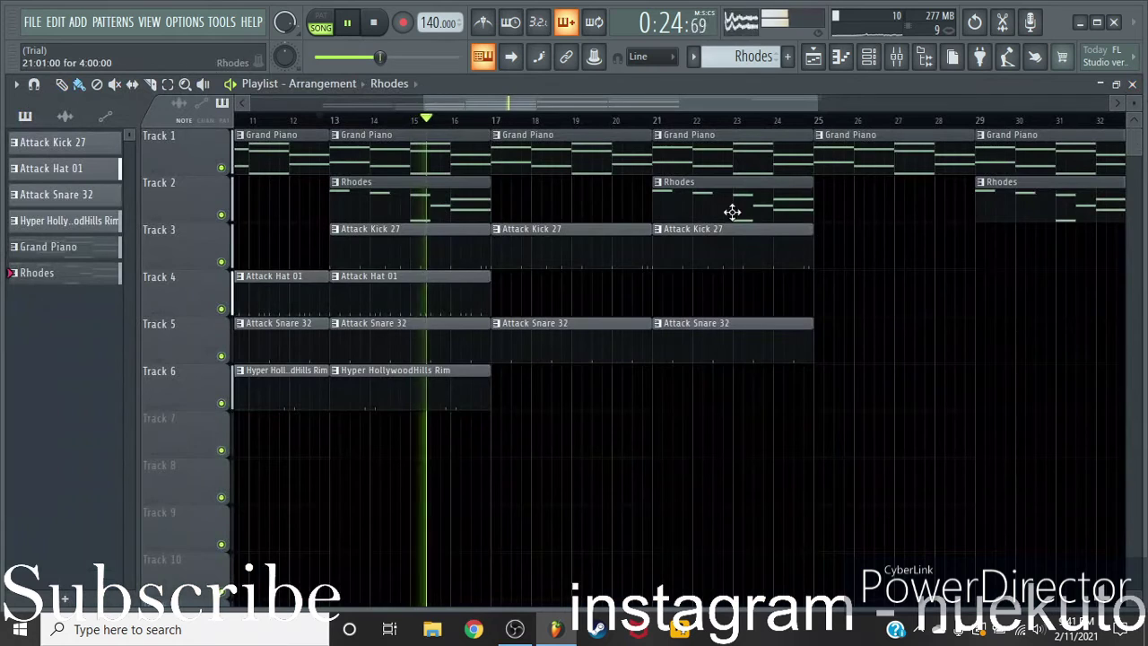
Copy the drum clips of bars 9 to 24 to bars 33 to 48 on the same tracks
{"action": "left_click", "coordinate": [655, 451]}
{"action": "right_click", "coordinate": [714, 453]}
{"action": "scroll", "coordinate": [598, 124], "scroll_direction": "down", "scroll_amount": 4}
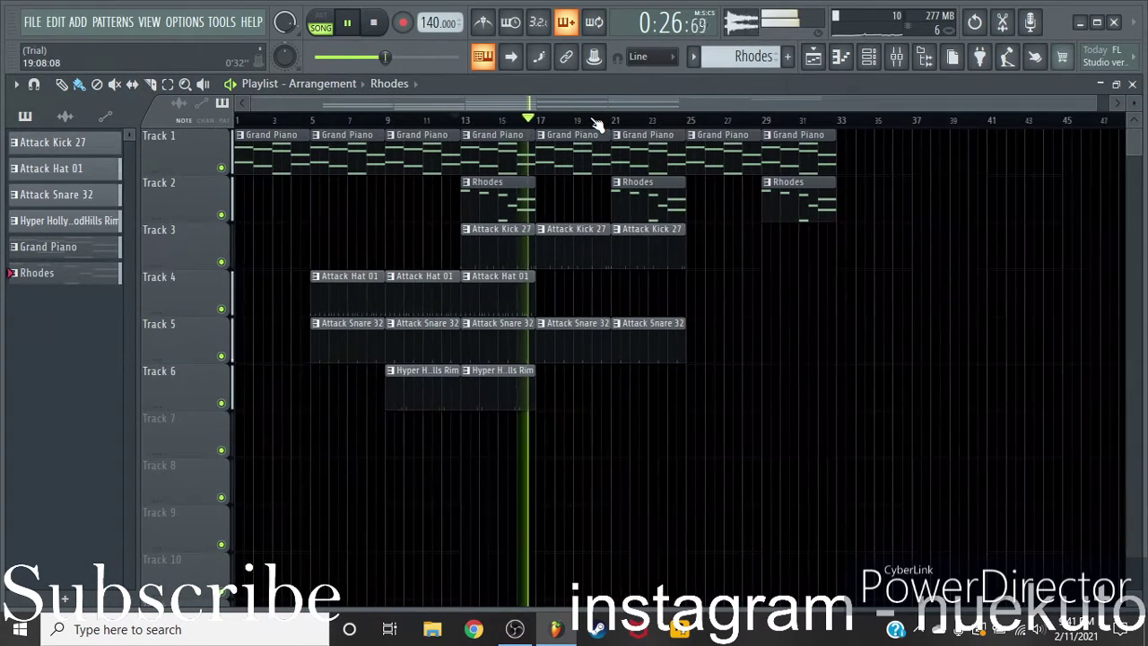
{"action": "scroll", "coordinate": [596, 123], "scroll_direction": "up", "scroll_amount": 4}
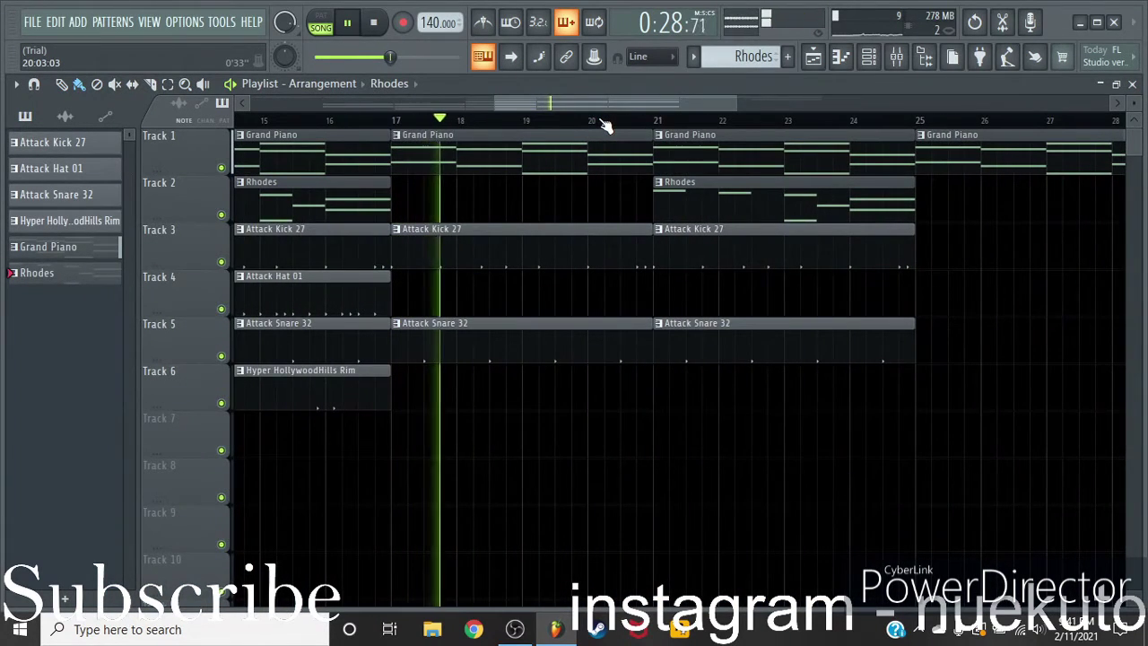
{"action": "scroll", "coordinate": [602, 120], "scroll_direction": "down", "scroll_amount": 5}
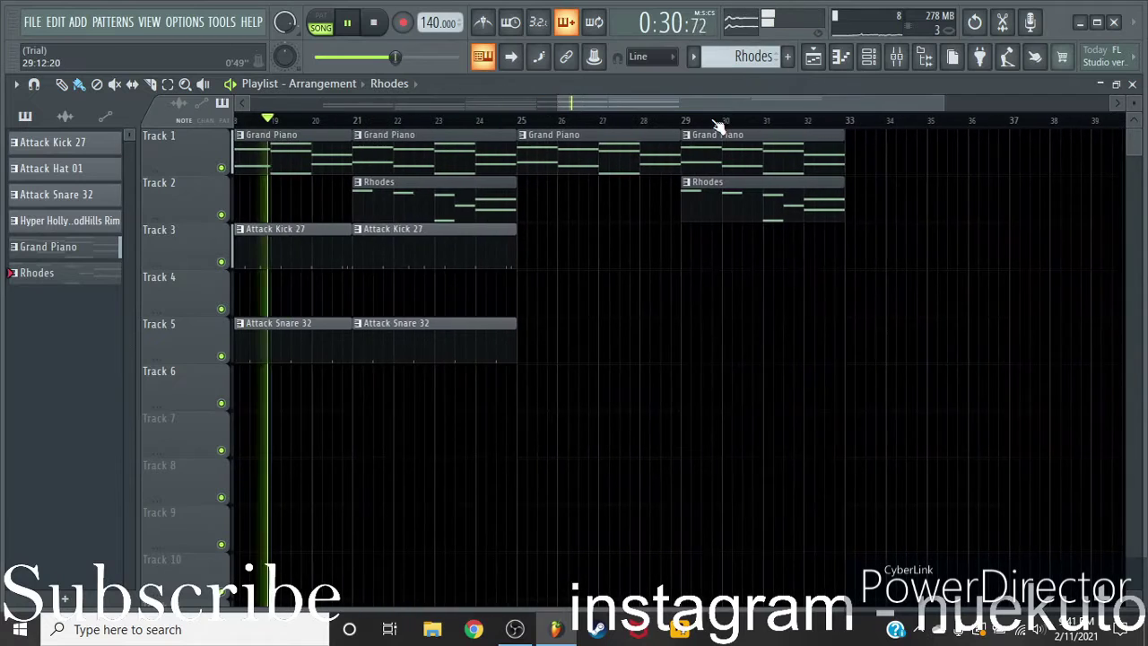
{"action": "left_click_drag", "start_coordinate": [692, 224], "coordinate": [437, 411]}
{"action": "left_click_drag", "start_coordinate": [478, 341], "coordinate": [925, 313]}
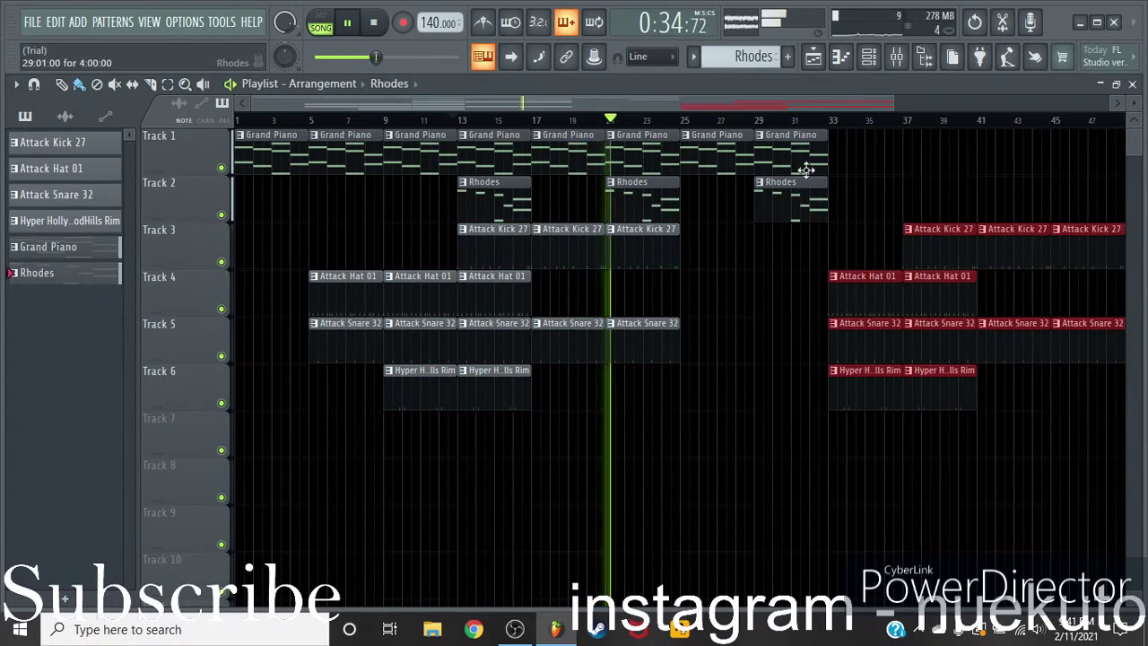
Duplicate the Grand Piano and Rhodes clips at bar 29 five times, filling bars 33 to 52
{"action": "left_click_drag", "start_coordinate": [789, 110], "coordinate": [893, 107]}
{"action": "left_click_drag", "start_coordinate": [703, 148], "coordinate": [666, 240]}
{"action": "key", "text": "ctrl+b"}
{"action": "key", "text": "ctrl+b"}
{"action": "key", "text": "ctrl+b"}
{"action": "key", "text": "ctrl+b"}
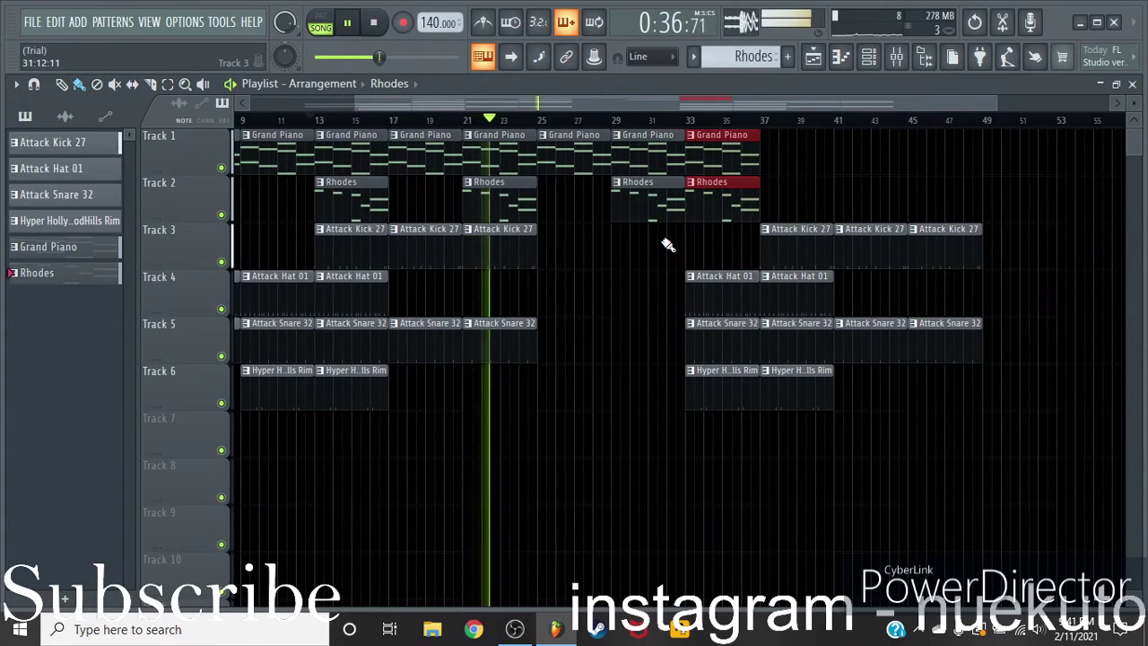
{"action": "key", "text": "ctrl+b"}
Duplicate the Grand Piano and Rhodes clips at bar 49 to bar 53
{"action": "left_click", "coordinate": [1032, 296]}
{"action": "right_click", "coordinate": [1047, 307]}
{"action": "left_click_drag", "start_coordinate": [1042, 150], "coordinate": [1028, 254]}
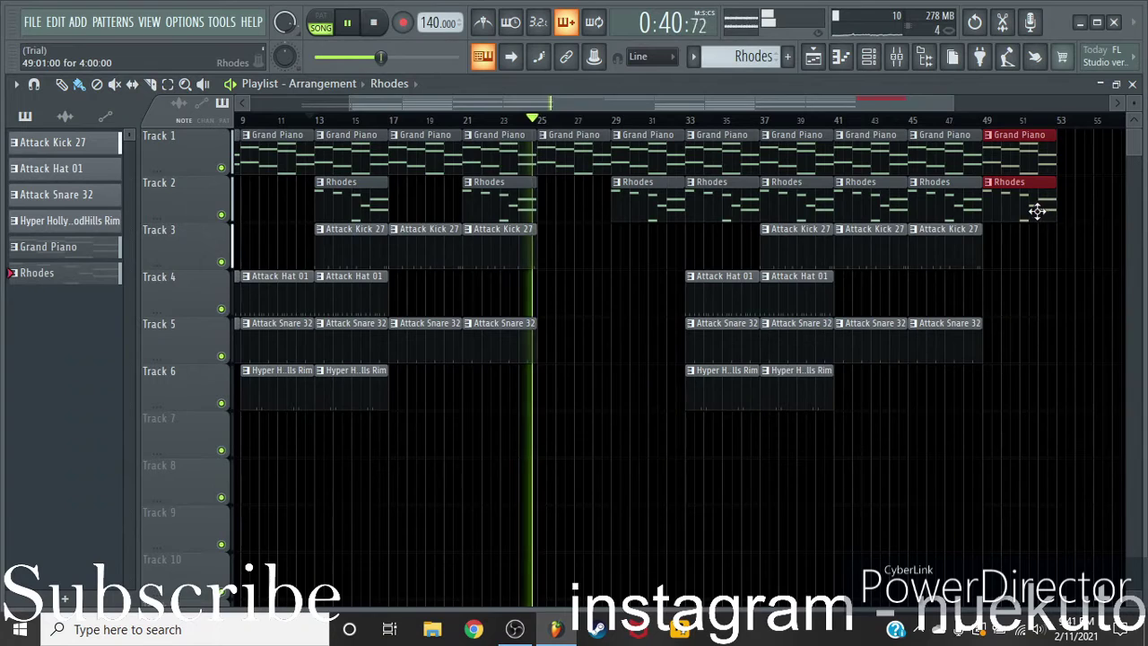
{"action": "key", "text": "ctrl+b"}
{"action": "left_click", "coordinate": [978, 252], "text": "ctrl"}
Delete the Rhodes clips at bars 29, 33, 41 and 49 on Track 2
{"action": "right_click", "coordinate": [564, 215]}
{"action": "right_click", "coordinate": [631, 214]}
{"action": "right_click", "coordinate": [805, 203]}
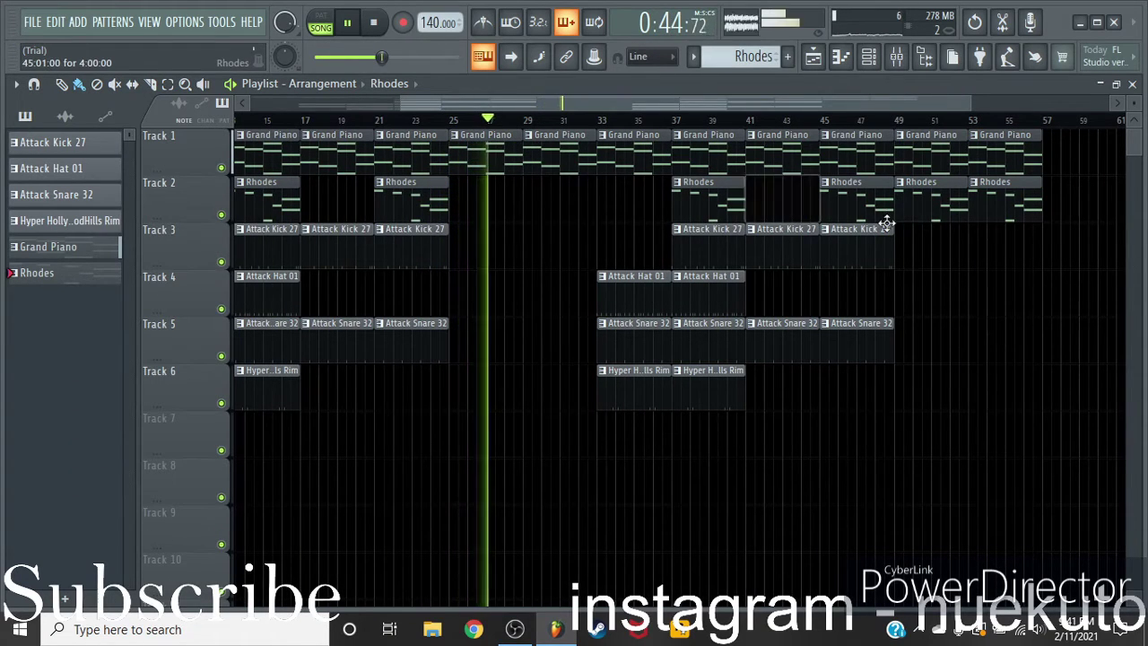
{"action": "right_click", "coordinate": [933, 218]}
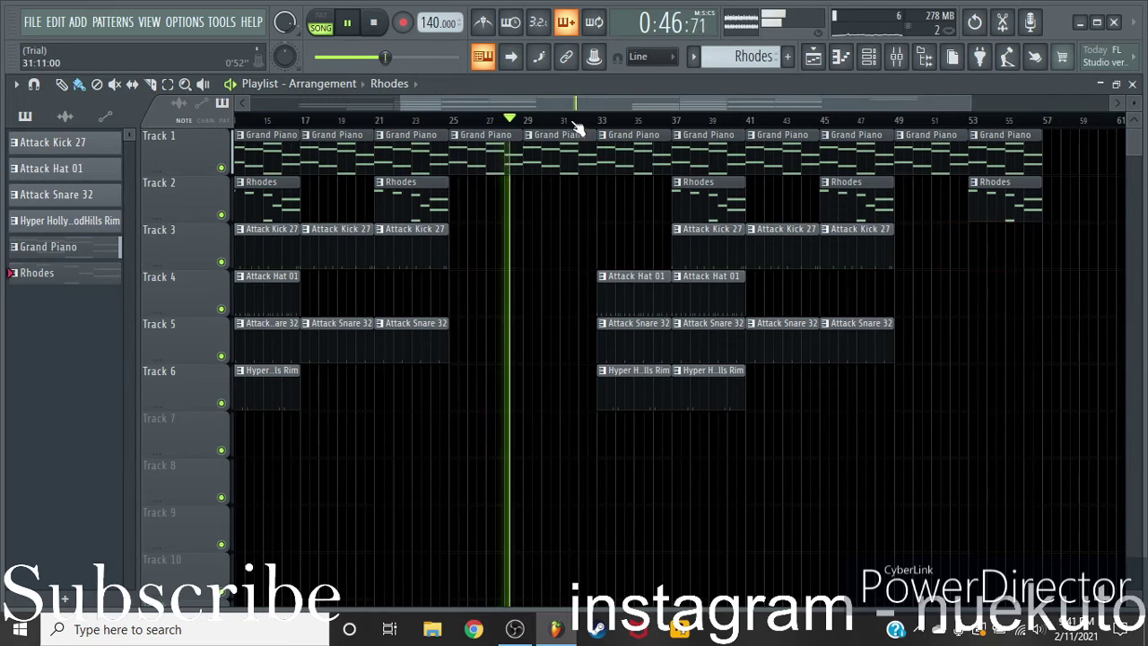
Add an Attack Snare 32 clip at bar 29 on Track 5 and play the song from about bar 28
{"action": "scroll", "coordinate": [578, 131], "scroll_direction": "up", "scroll_amount": 3}
{"action": "left_click", "coordinate": [670, 300]}
{"action": "left_click", "coordinate": [784, 231]}
{"action": "left_click", "coordinate": [654, 334]}
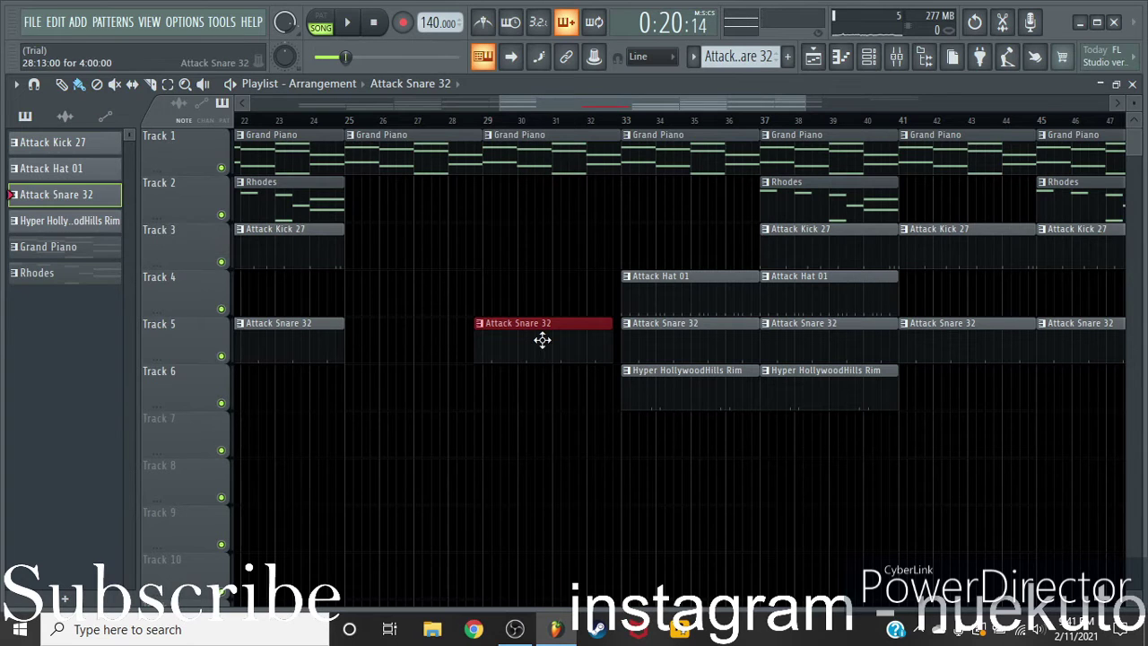
{"action": "left_click", "coordinate": [469, 121]}
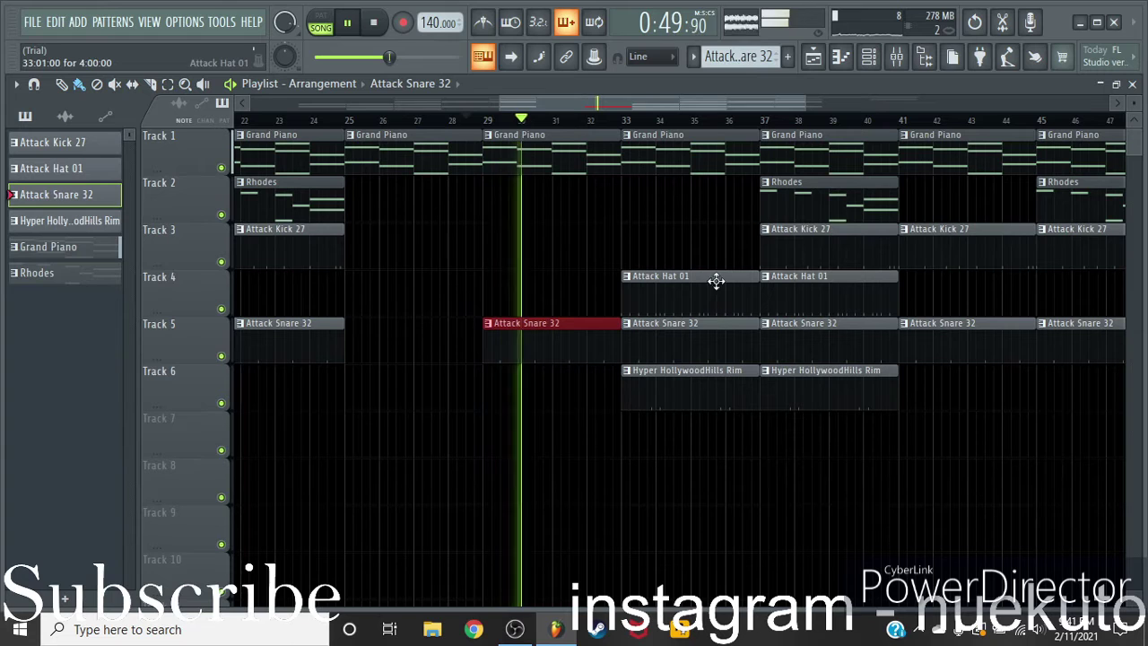
Delete the Attack Hat 01 clip at bar 33 on Track 4
{"action": "right_click", "coordinate": [684, 301]}
{"action": "left_click_drag", "start_coordinate": [571, 107], "coordinate": [597, 108]}
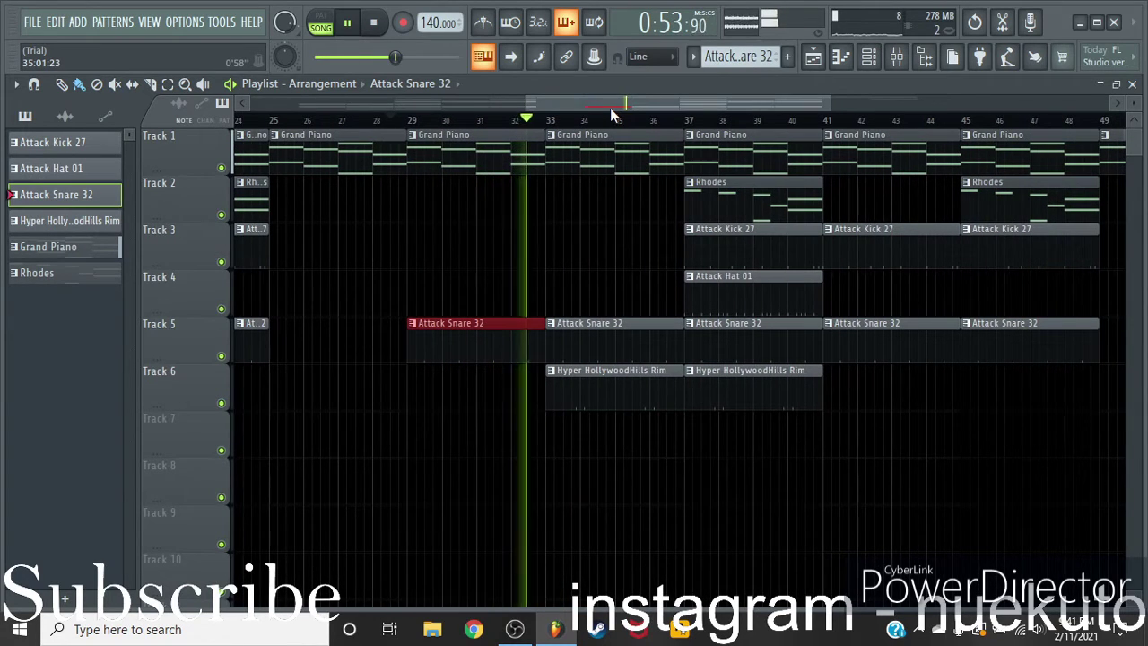
{"action": "left_click_drag", "start_coordinate": [673, 103], "coordinate": [680, 103]}
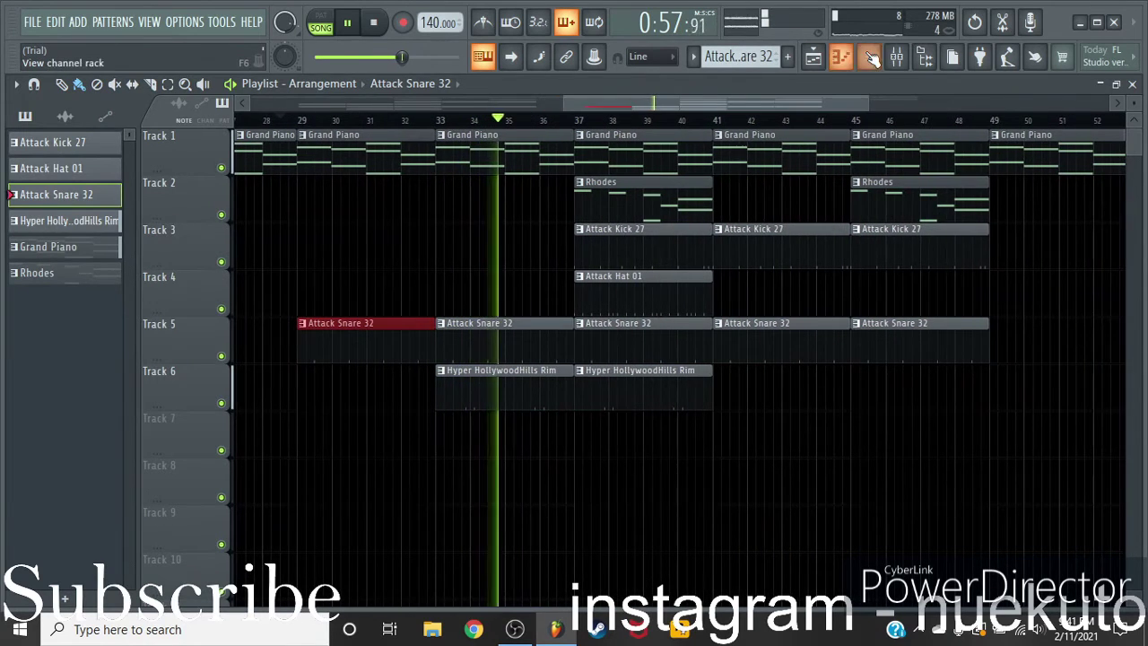
Set the Hyper HollywoodHills Rim volume to 89% in the mixer, select the Attack Kick 27 mixer track and return to the playlist
{"action": "left_click", "coordinate": [895, 57]}
{"action": "left_click", "coordinate": [280, 321]}
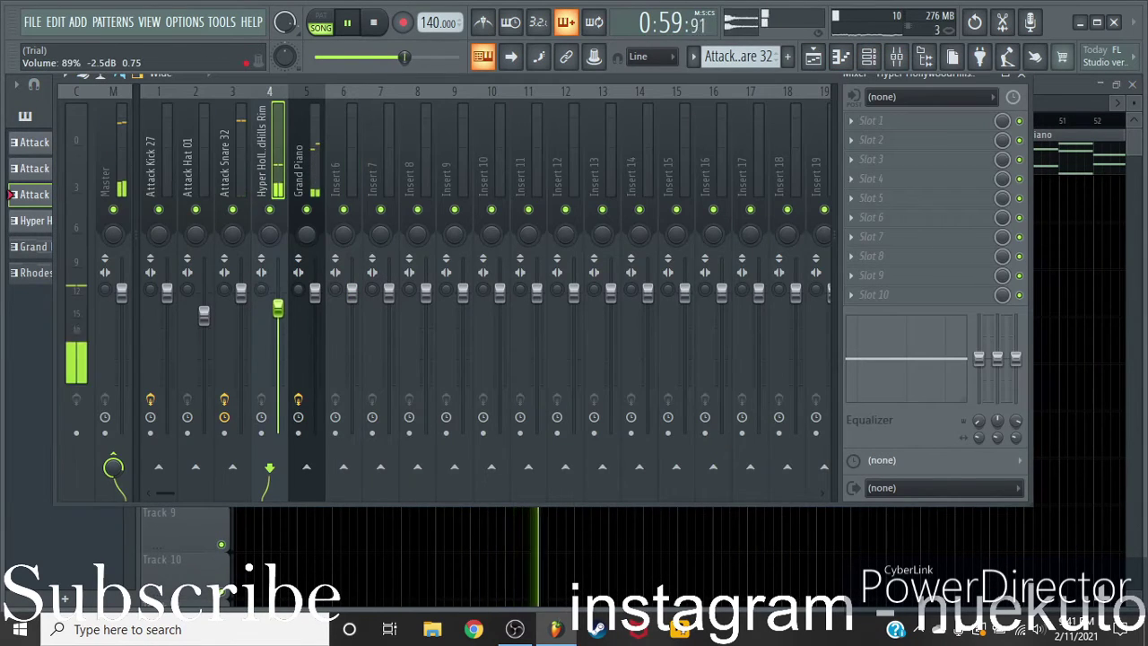
{"action": "left_click", "coordinate": [167, 294]}
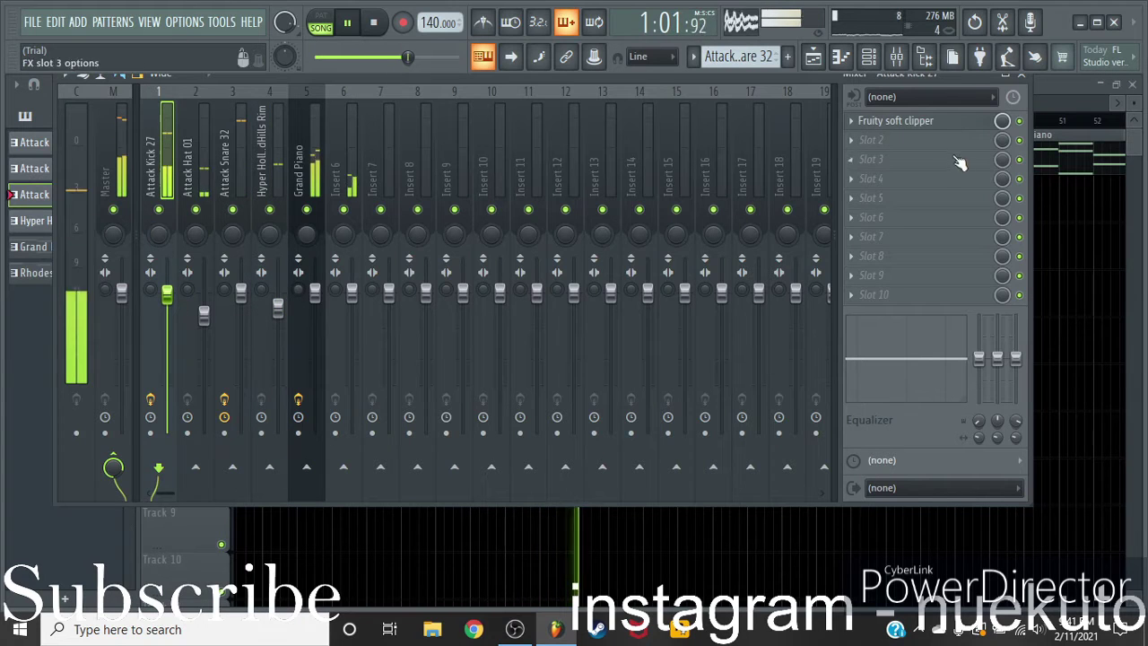
{"action": "left_click", "coordinate": [1028, 82]}
{"action": "left_click_drag", "start_coordinate": [607, 102], "coordinate": [649, 100]}
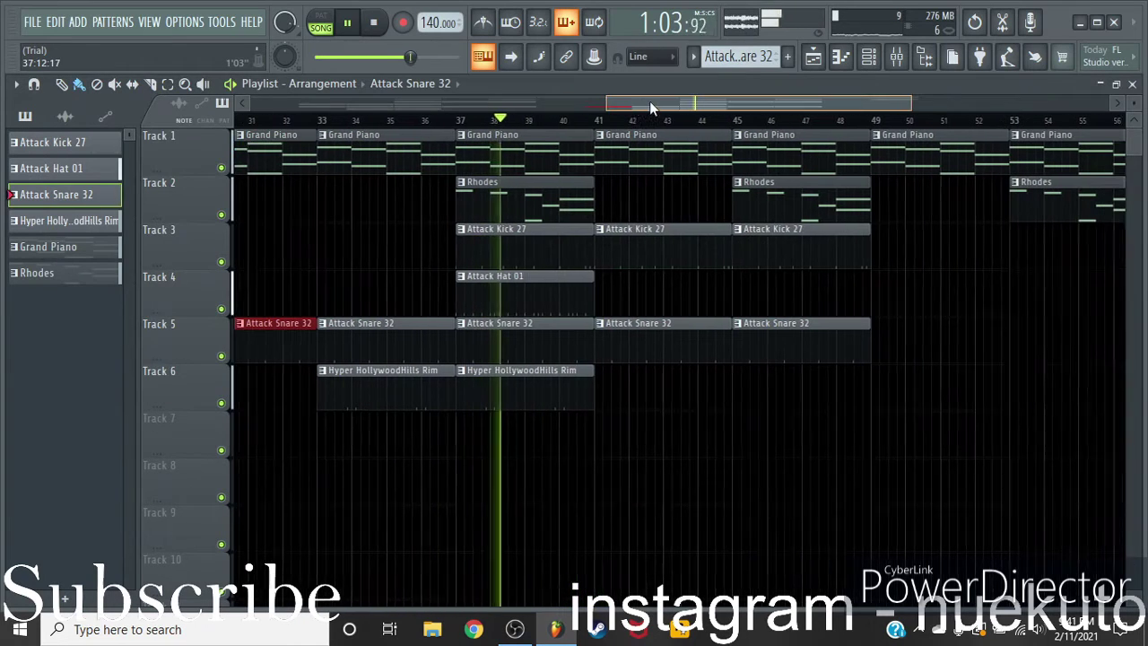
Check the Rhodes pattern in the Channel rack and listen to the arrangement again from about bar 36
{"action": "left_click", "coordinate": [516, 191]}
{"action": "left_click", "coordinate": [866, 61]}
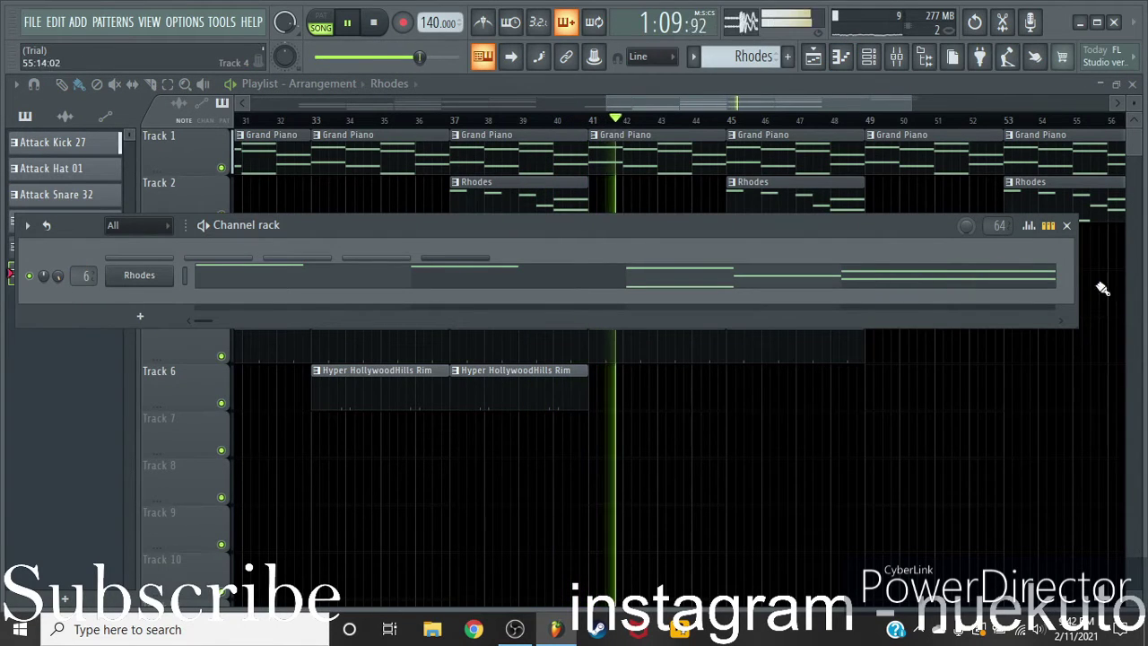
{"action": "left_click", "coordinate": [1068, 225]}
{"action": "key", "text": "space"}
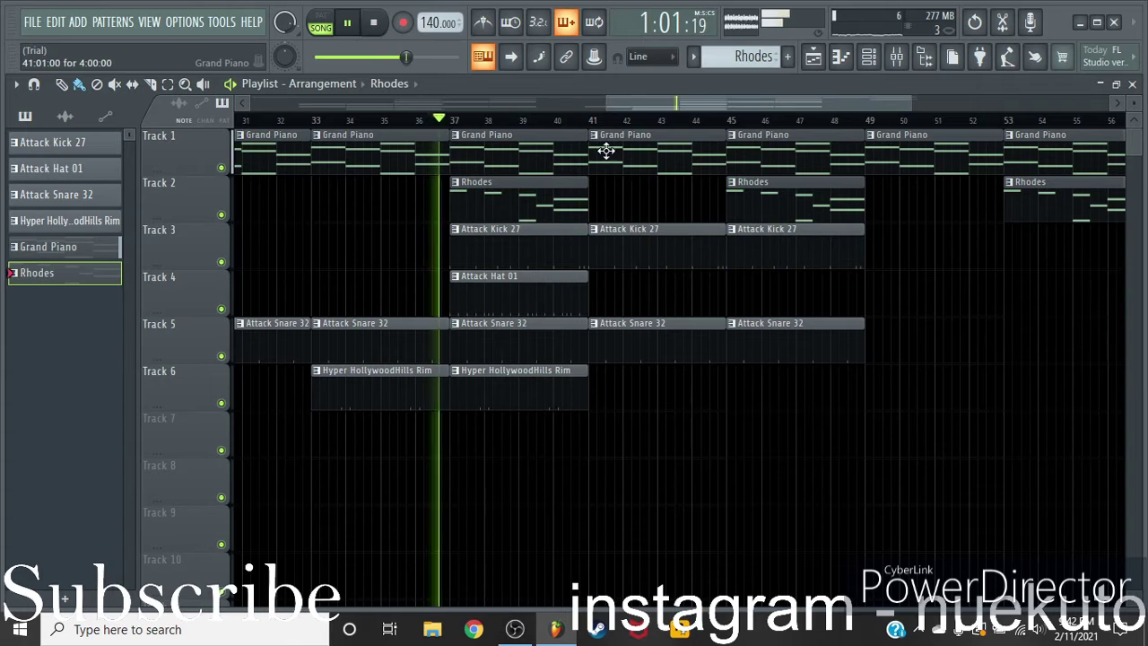
{"action": "left_click_drag", "start_coordinate": [698, 104], "coordinate": [716, 102]}
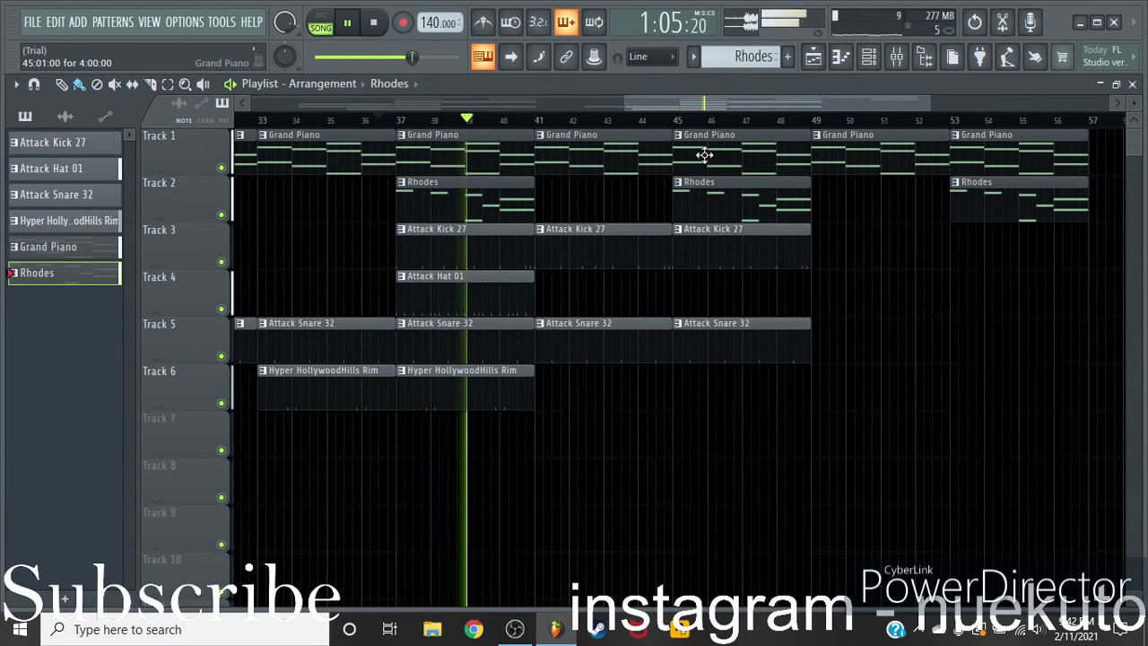
{"action": "left_click_drag", "start_coordinate": [704, 104], "coordinate": [760, 103]}
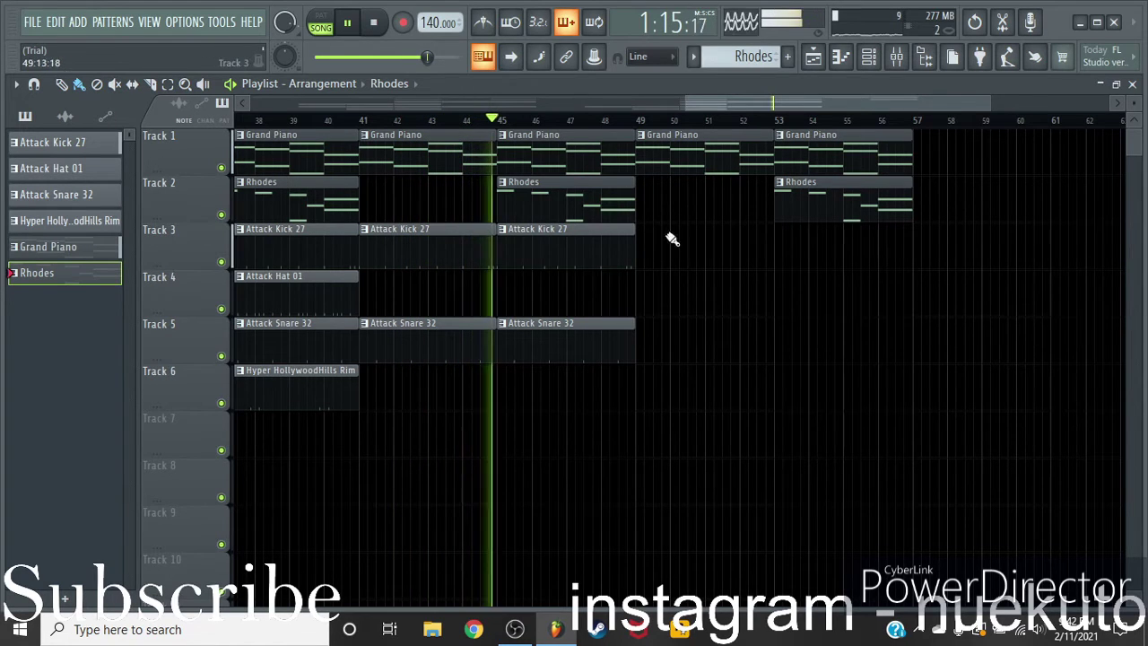
Add Attack Hat 01 and Attack Snare 32 clips at bar 49 and an Attack Kick 27 clip at bar 53
{"action": "left_click", "coordinate": [350, 296]}
{"action": "left_click", "coordinate": [642, 297]}
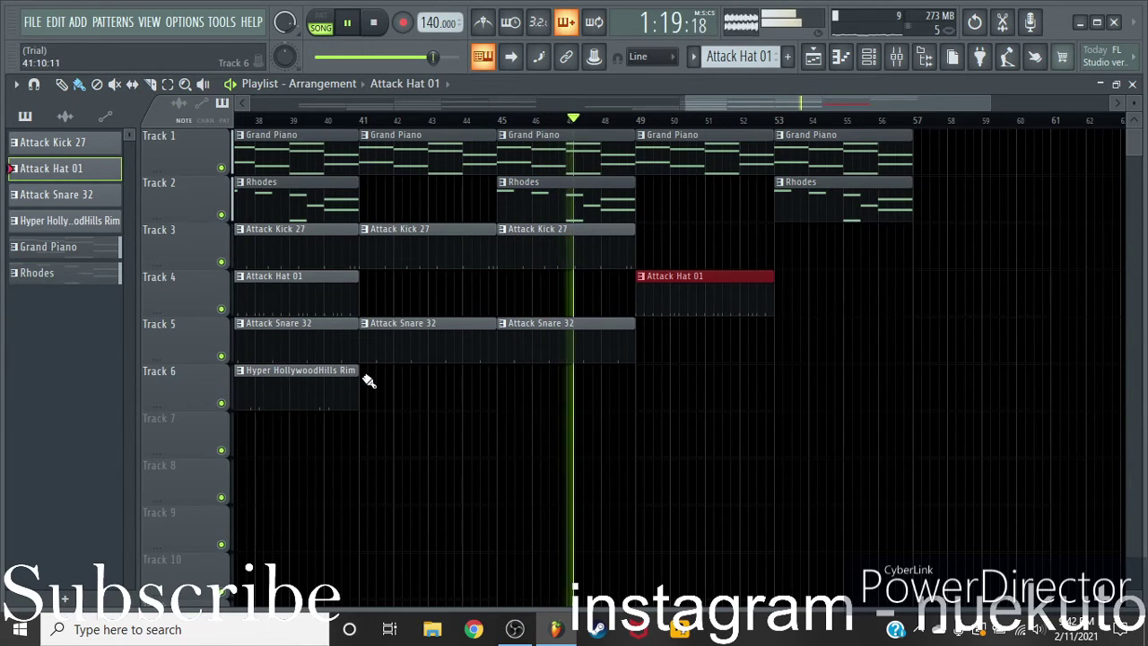
{"action": "left_click", "coordinate": [568, 351]}
{"action": "key", "text": "ctrl+b"}
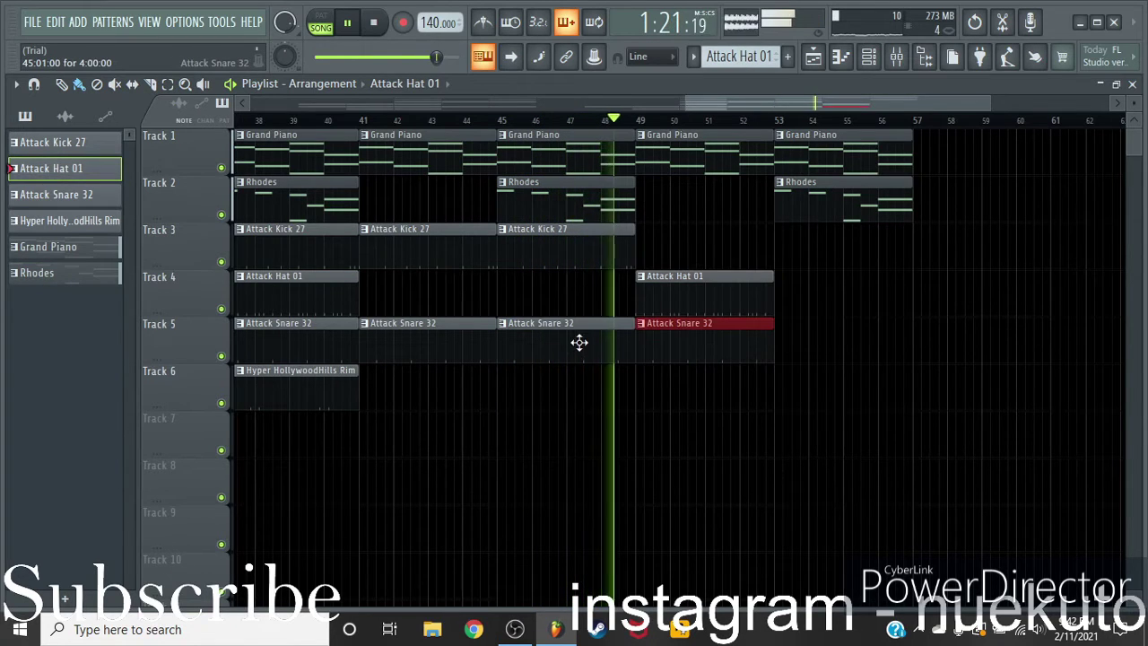
{"action": "left_click", "coordinate": [592, 252]}
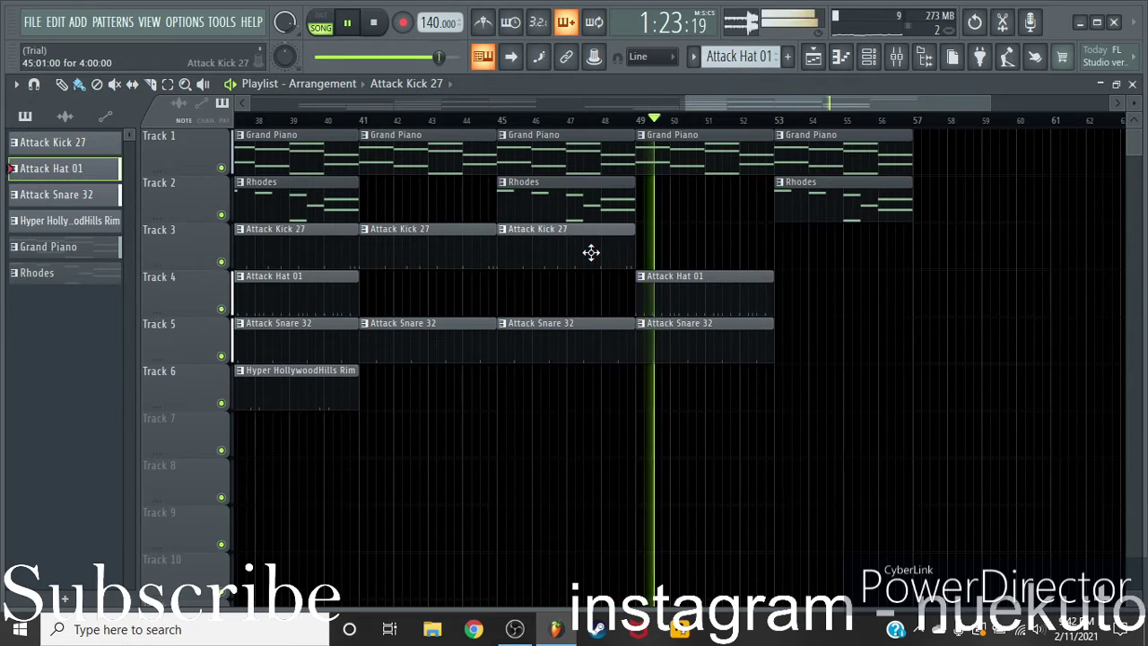
{"action": "left_click", "coordinate": [787, 256]}
Duplicate the Grand Piano and Rhodes clips at bar 53 twice, filling bars 57 to 64
{"action": "left_click_drag", "start_coordinate": [859, 167], "coordinate": [867, 205]}
{"action": "key", "text": "ctrl+b"}
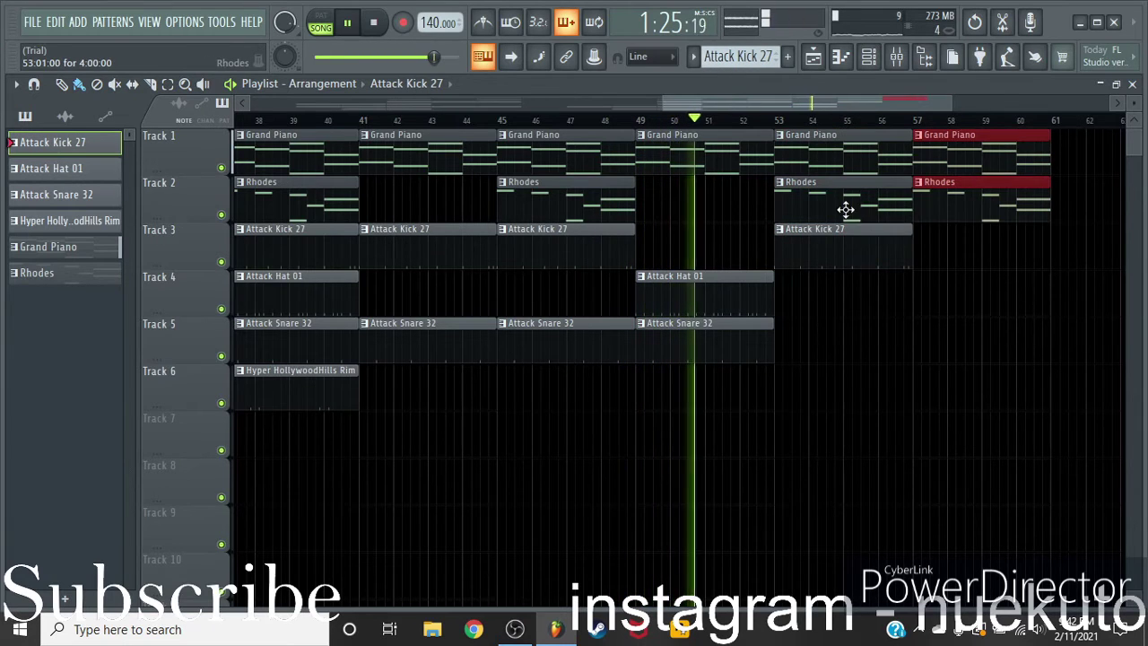
{"action": "key", "text": "ctrl+b"}
{"action": "scroll", "coordinate": [895, 218], "scroll_direction": "down", "scroll_amount": 2}
{"action": "left_click", "coordinate": [452, 276], "text": "ctrl"}
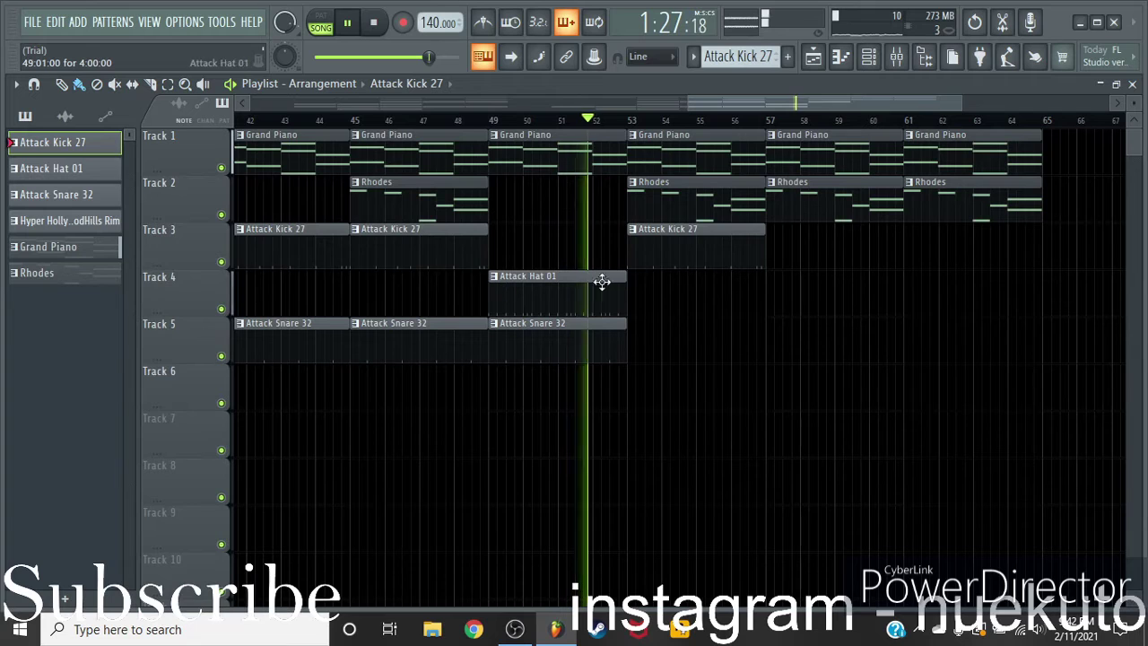
Duplicate the hat and snare clips at bar 49 to bar 53 and add Hyper HollywoodHills Rim clips at bars 49 and 53 on Track 6
{"action": "left_click_drag", "start_coordinate": [694, 250], "coordinate": [584, 369]}
{"action": "left_click", "coordinate": [615, 295]}
{"action": "key", "text": "space"}
{"action": "key", "text": "ctrl+b"}
{"action": "scroll", "coordinate": [593, 125], "scroll_direction": "down", "scroll_amount": 2}
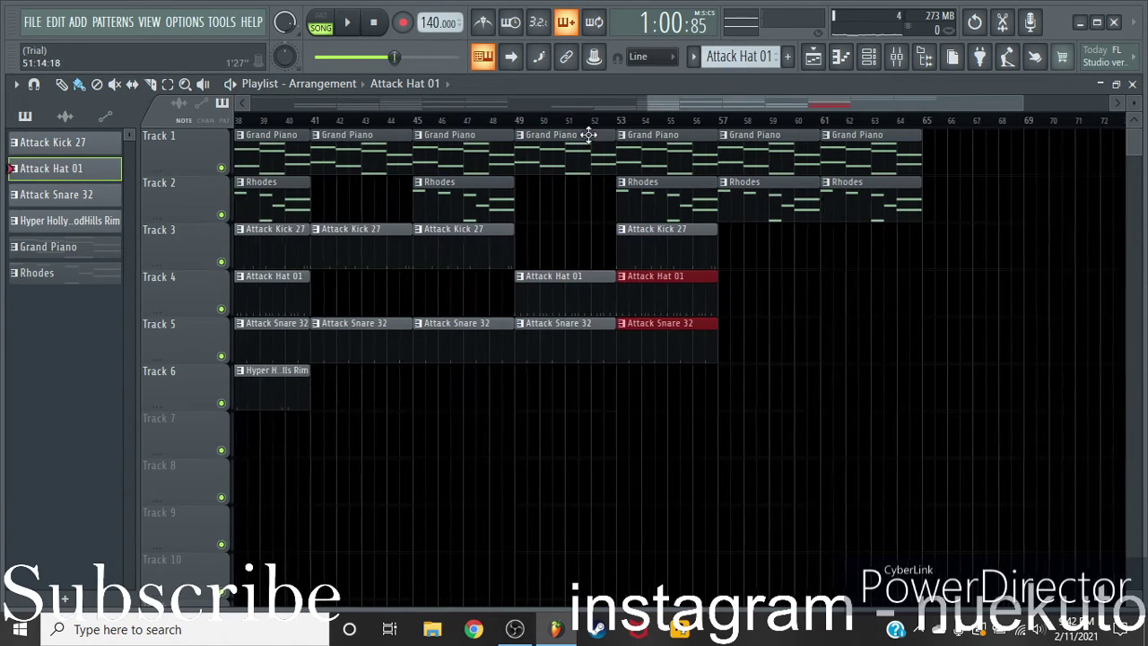
{"action": "left_click_drag", "start_coordinate": [634, 386], "coordinate": [817, 388]}
Create an automation clip for the Master volume in the mixer and return to the playlist
{"action": "left_click", "coordinate": [901, 56]}
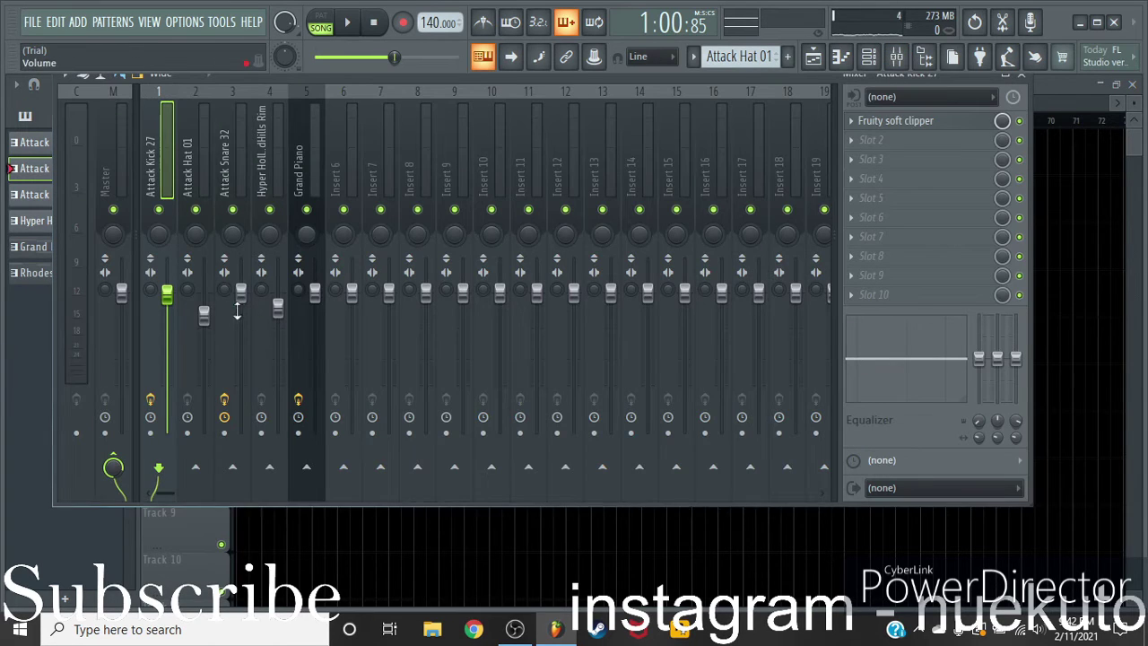
{"action": "right_click", "coordinate": [120, 294]}
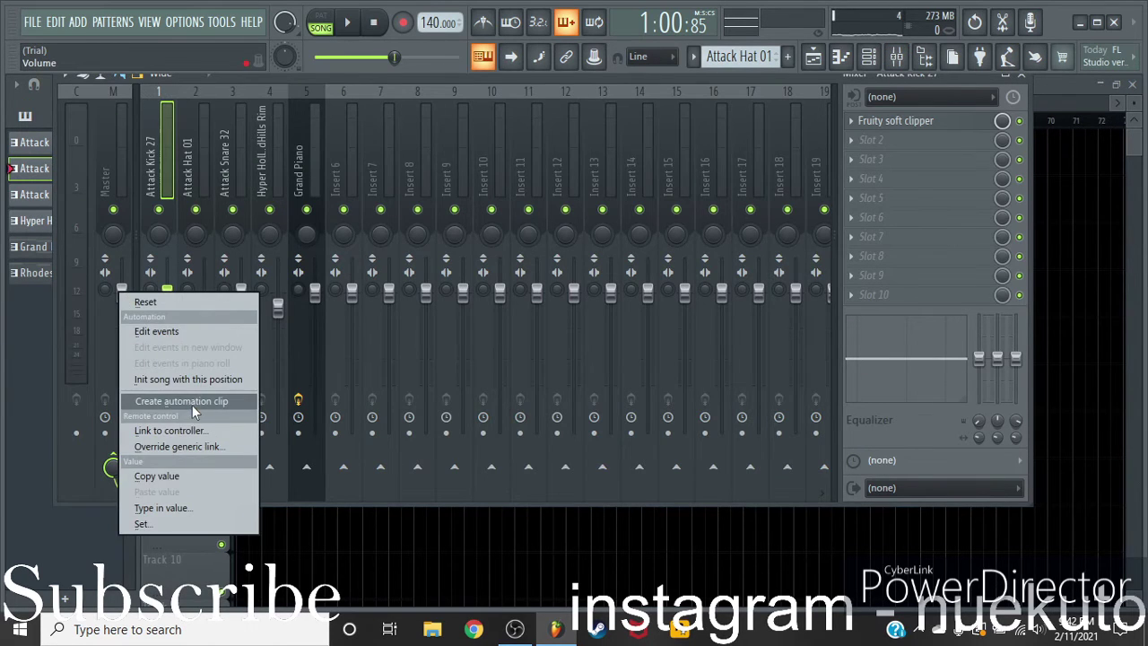
{"action": "left_click", "coordinate": [190, 401]}
{"action": "left_click", "coordinate": [1022, 80]}
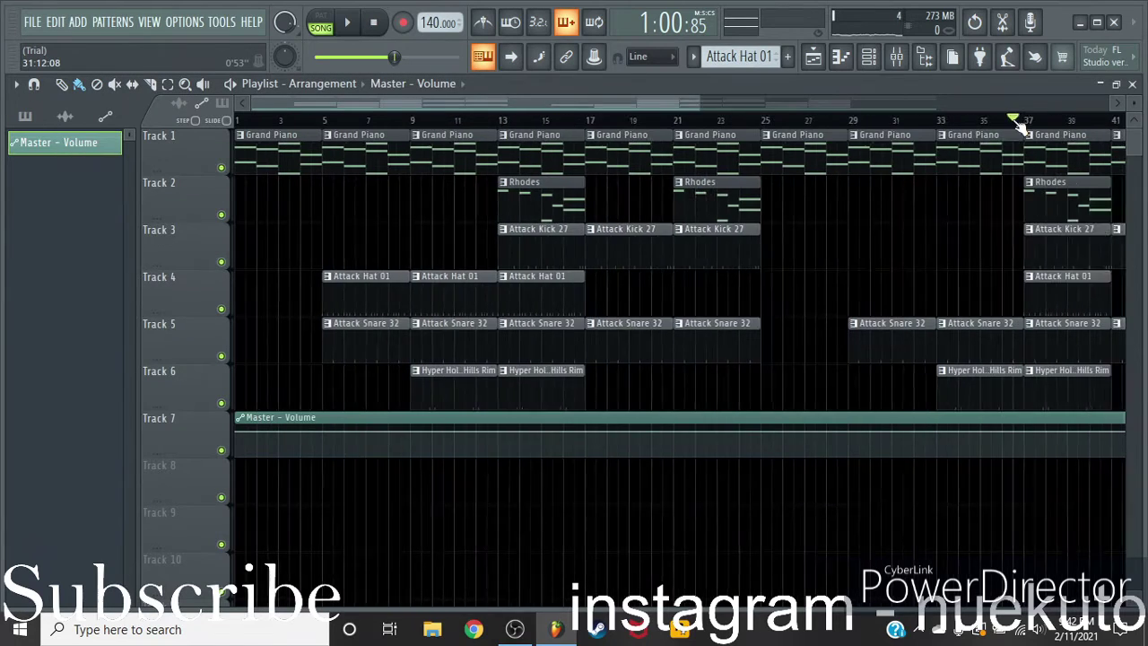
Shape the Master - Volume automation into a curved fade-out, flat until a point at about bar 33 and falling to zero at its end
{"action": "scroll", "coordinate": [1017, 123], "scroll_direction": "down", "scroll_amount": 6}
{"action": "scroll", "coordinate": [997, 122], "scroll_direction": "up", "scroll_amount": 7}
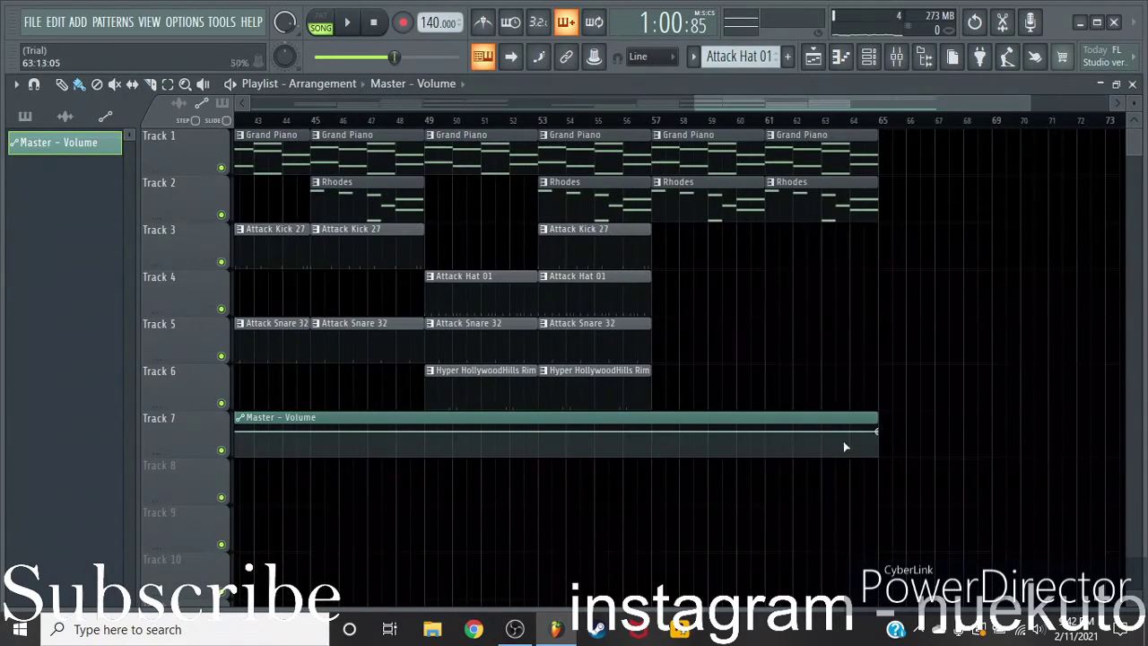
{"action": "left_click_drag", "start_coordinate": [875, 436], "coordinate": [877, 466]}
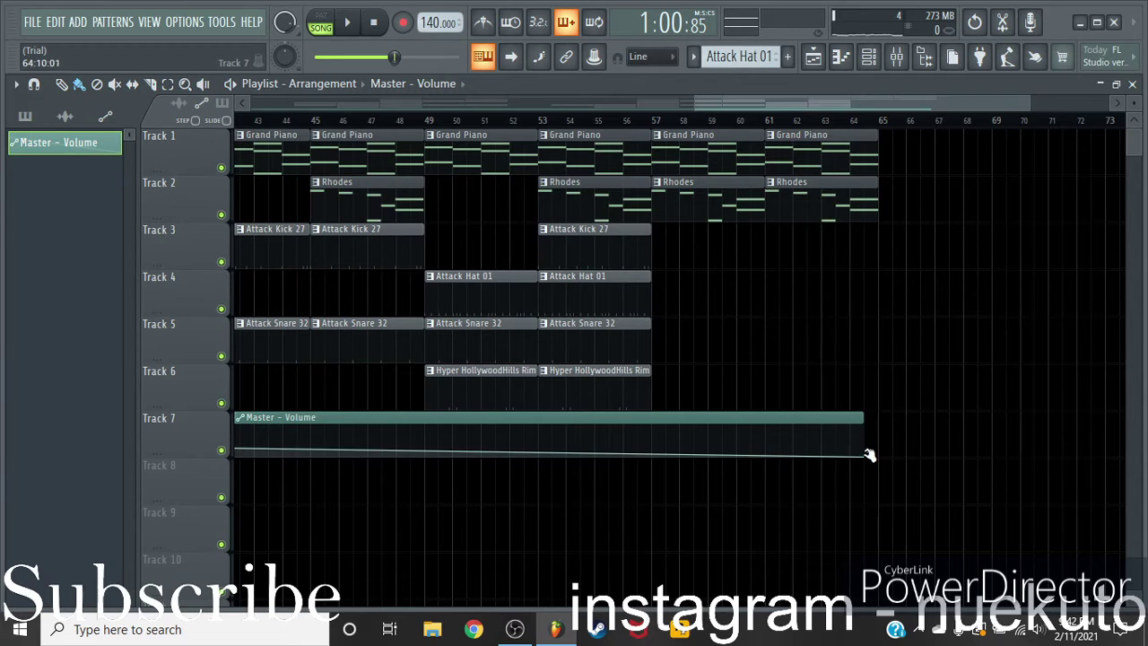
{"action": "scroll", "coordinate": [871, 129], "scroll_direction": "down", "scroll_amount": 3}
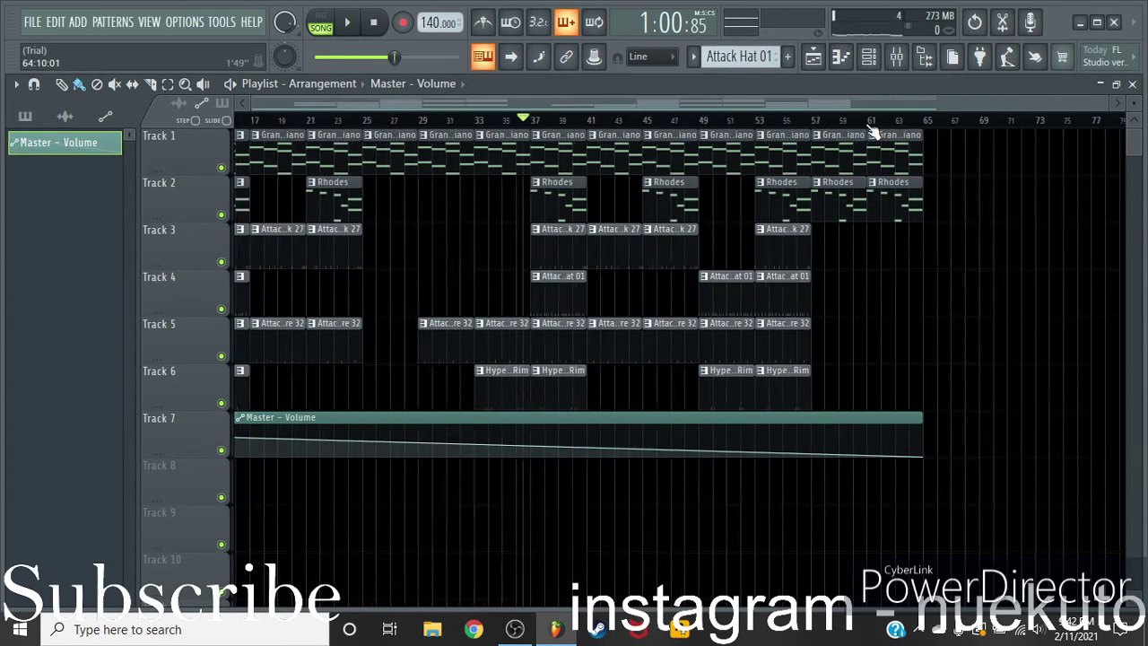
{"action": "left_click_drag", "start_coordinate": [592, 443], "coordinate": [592, 404]}
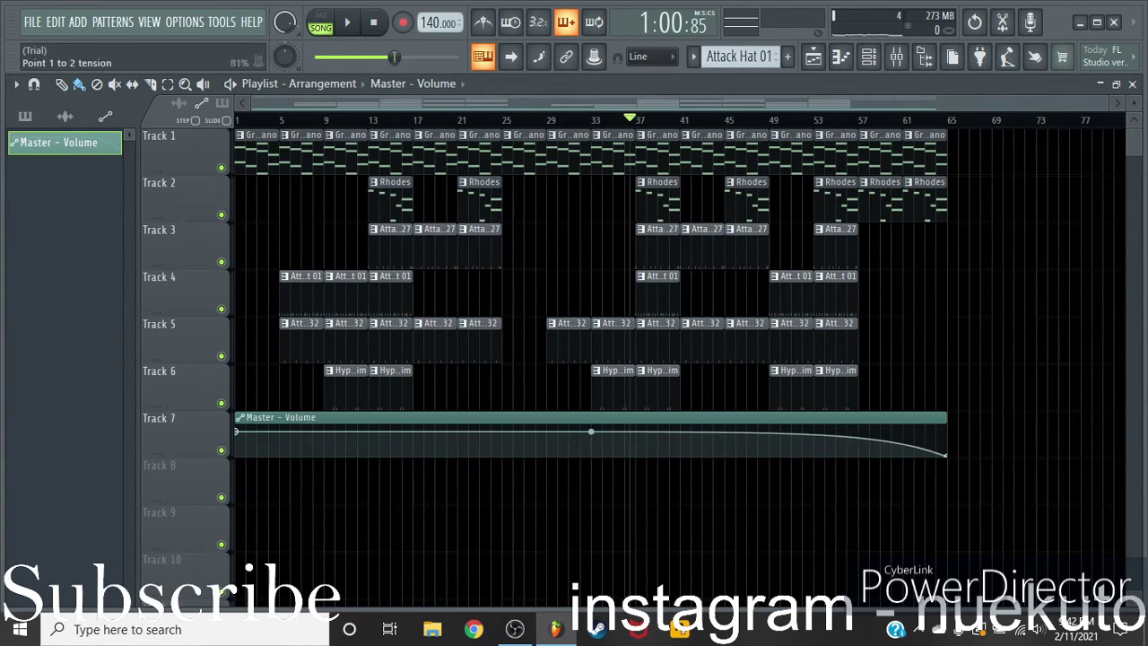
Listen to the ending, move the four drum clips at bar 53 on Tracks 3 to 6 to bar 57 and resume playback
{"action": "key", "text": "space"}
{"action": "scroll", "coordinate": [868, 119], "scroll_direction": "up", "scroll_amount": 3}
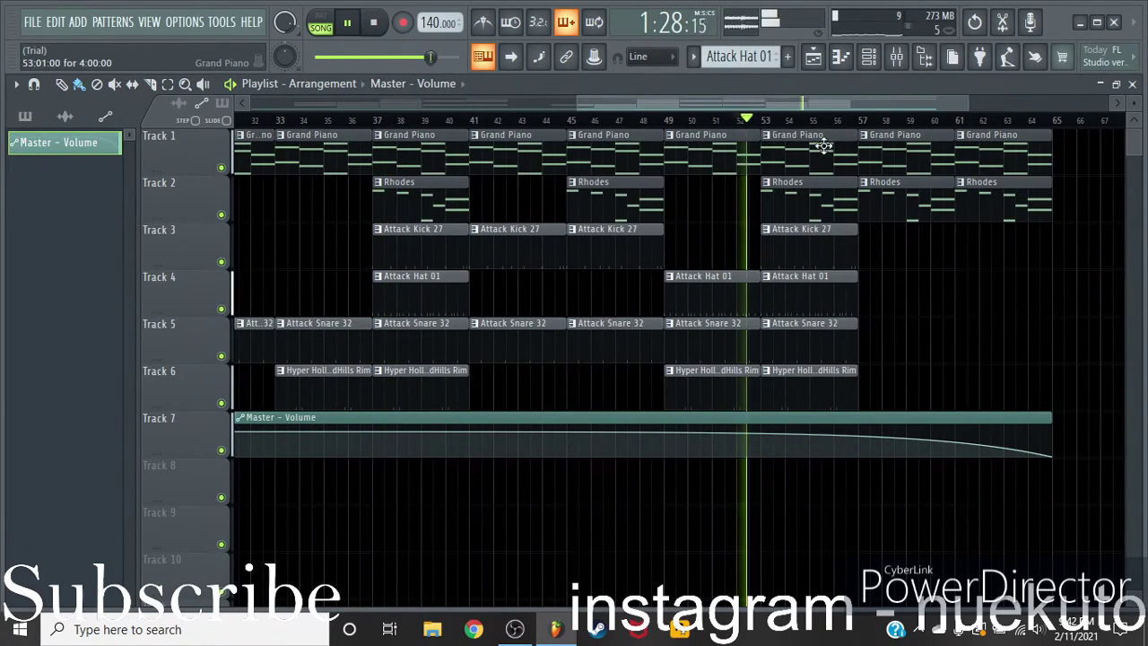
{"action": "scroll", "coordinate": [827, 123], "scroll_direction": "up", "scroll_amount": 5}
{"action": "scroll", "coordinate": [810, 120], "scroll_direction": "down", "scroll_amount": 6}
{"action": "key", "text": "space"}
{"action": "left_click_drag", "start_coordinate": [831, 232], "coordinate": [807, 378]}
{"action": "left_click_drag", "start_coordinate": [805, 333], "coordinate": [868, 328]}
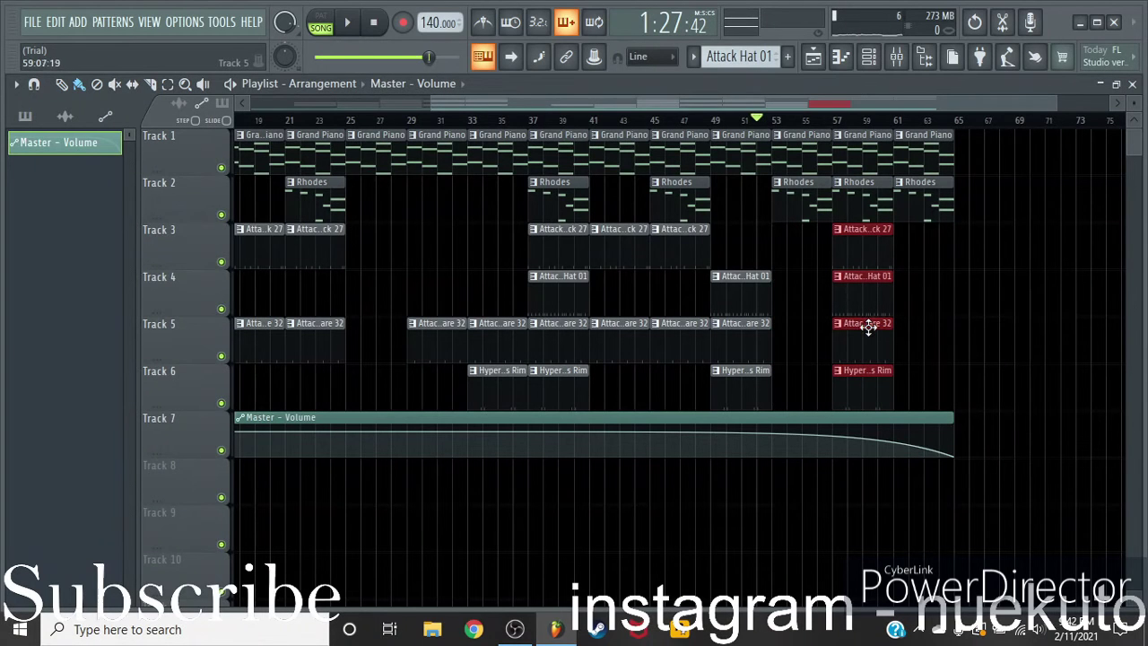
{"action": "key", "text": "space"}
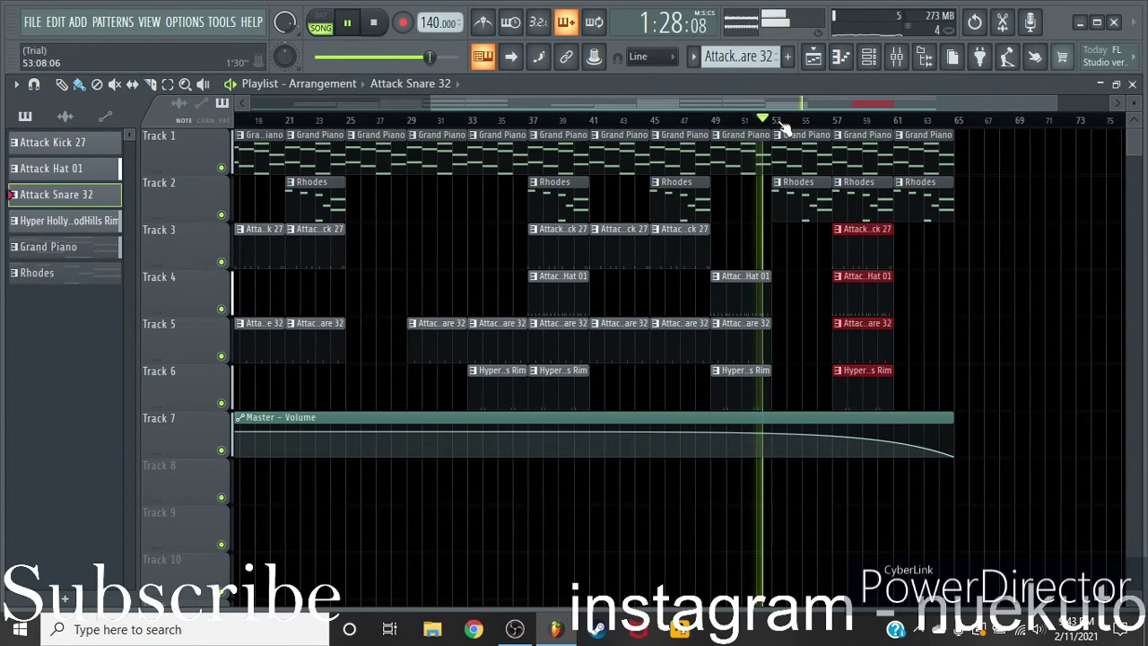
Extend the Grand Piano and Rhodes clips at bar 61 to a length of 5 bars
{"action": "scroll", "coordinate": [785, 126], "scroll_direction": "up", "scroll_amount": 5}
{"action": "left_click_drag", "start_coordinate": [800, 100], "coordinate": [934, 150]}
{"action": "left_click", "coordinate": [956, 160]}
{"action": "right_click", "coordinate": [966, 159]}
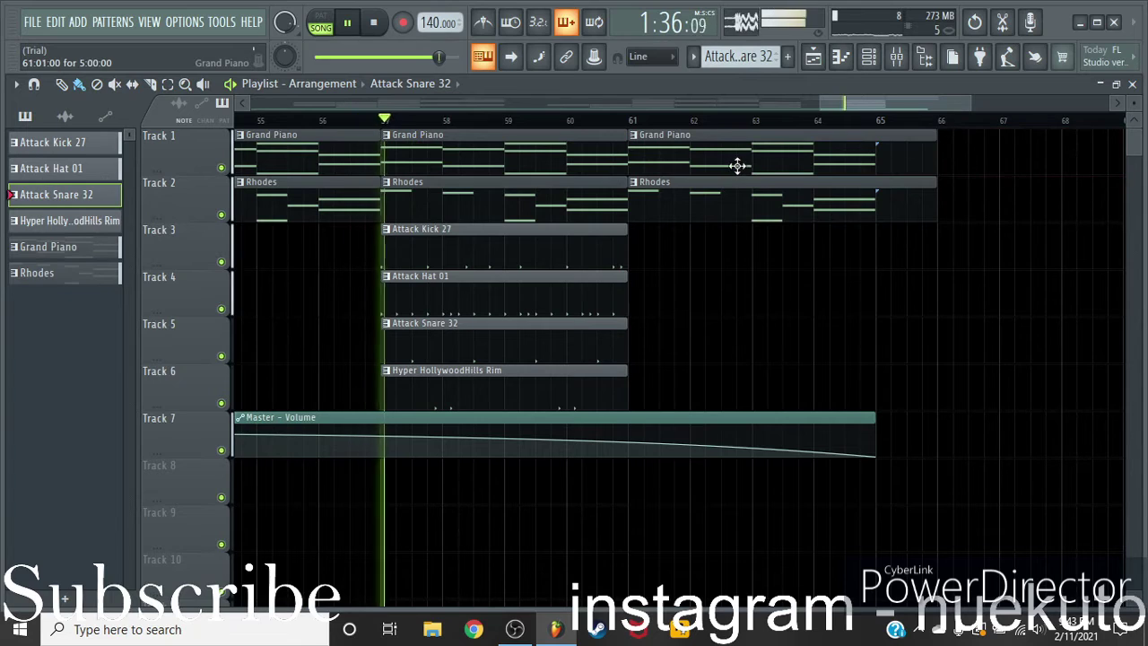
Create a new empty pattern and add a FLEX synth channel to the channel rack
{"action": "scroll", "coordinate": [708, 124], "scroll_direction": "down", "scroll_amount": 6}
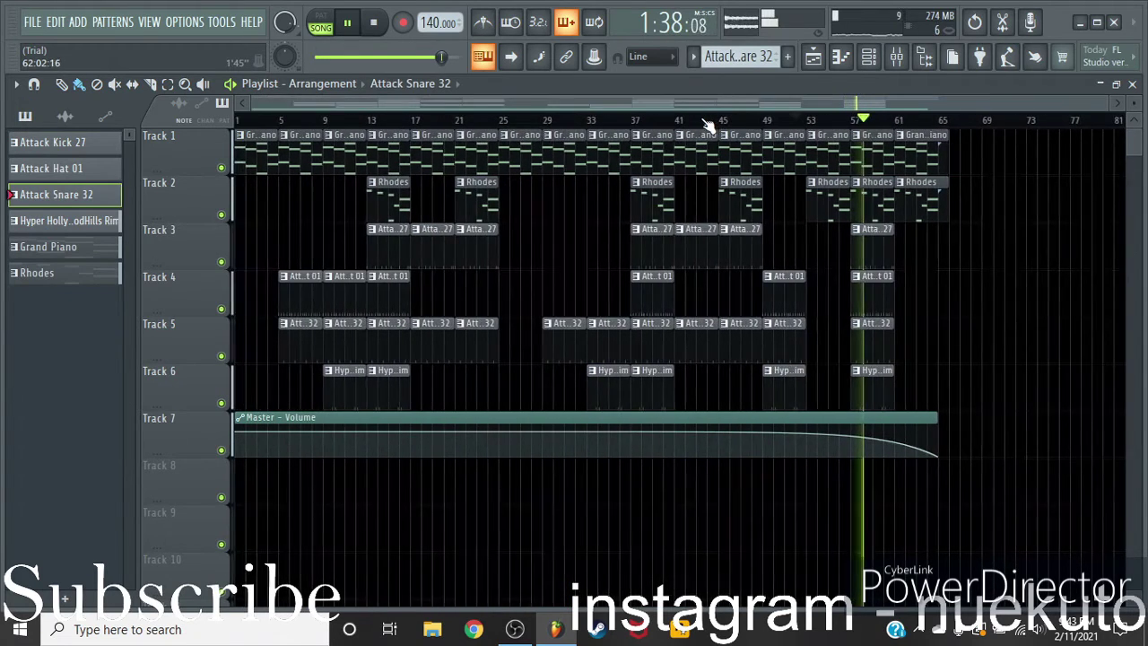
{"action": "scroll", "coordinate": [374, 126], "scroll_direction": "up", "scroll_amount": 5}
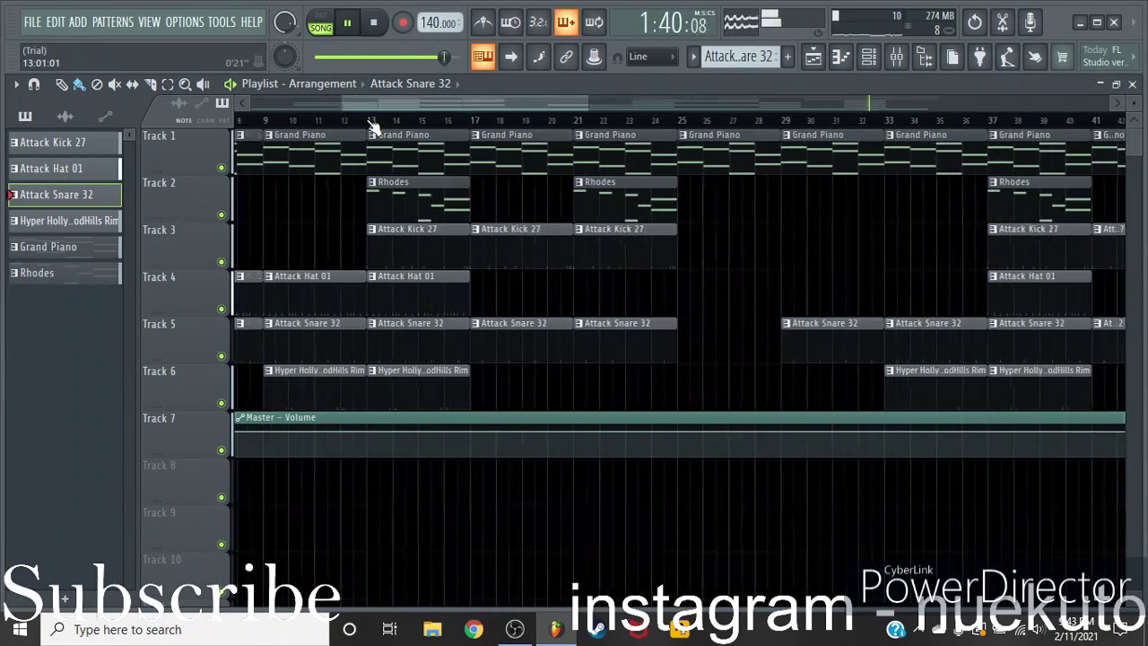
{"action": "scroll", "coordinate": [397, 126], "scroll_direction": "down", "scroll_amount": 4}
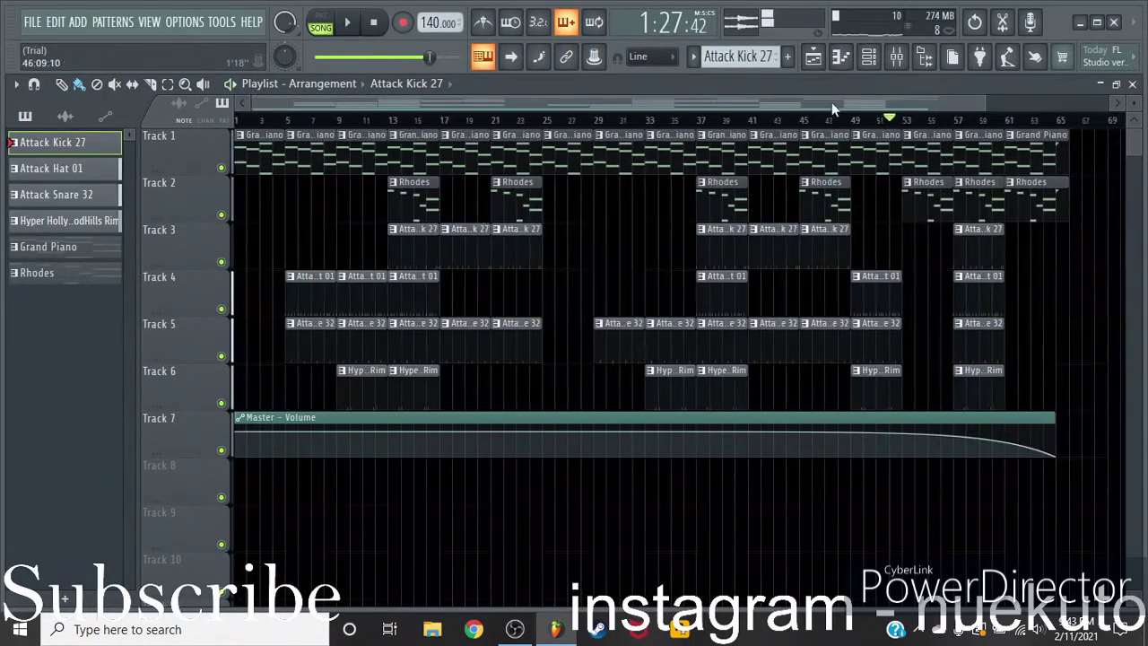
{"action": "left_click", "coordinate": [863, 65]}
{"action": "left_click", "coordinate": [793, 61]}
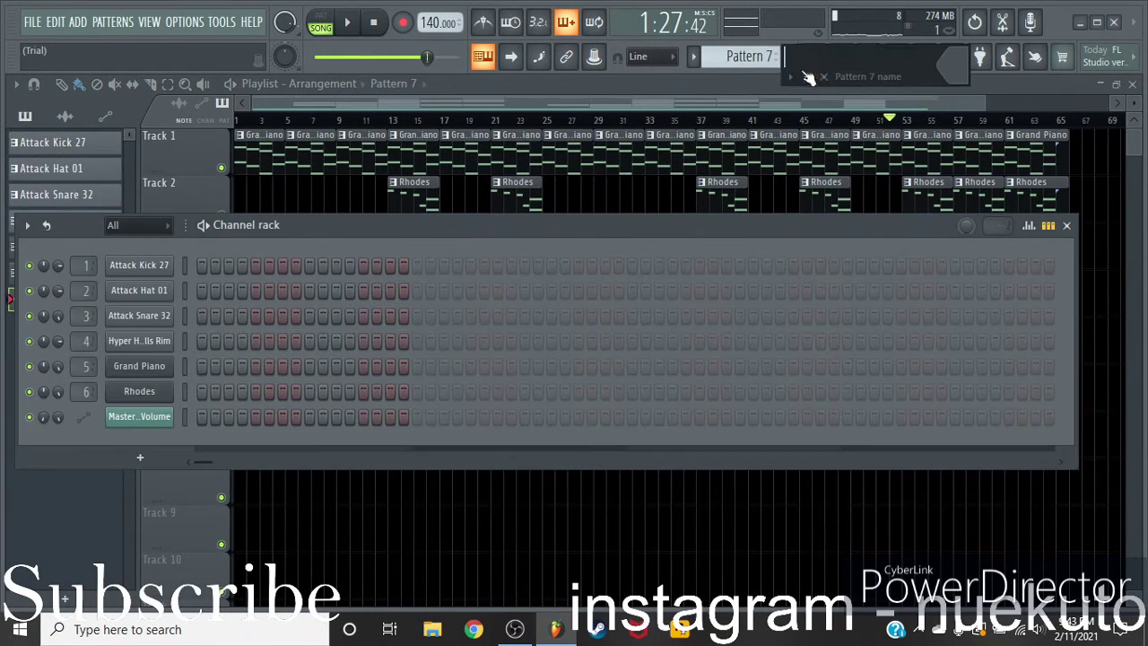
{"action": "left_click", "coordinate": [140, 458]}
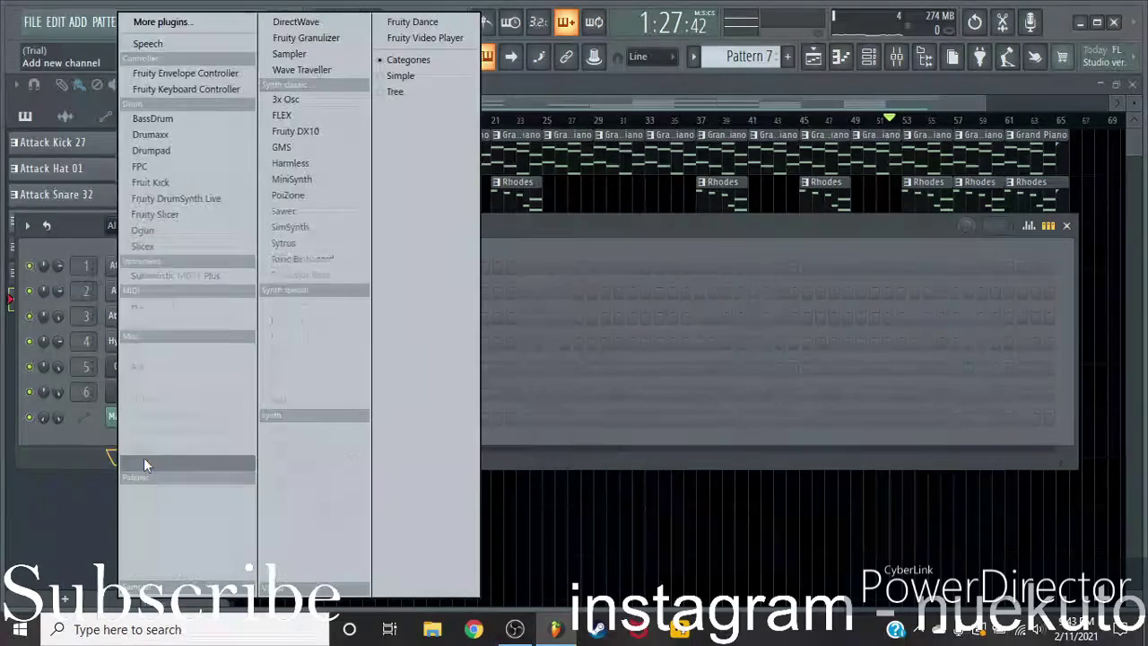
{"action": "left_click", "coordinate": [311, 116]}
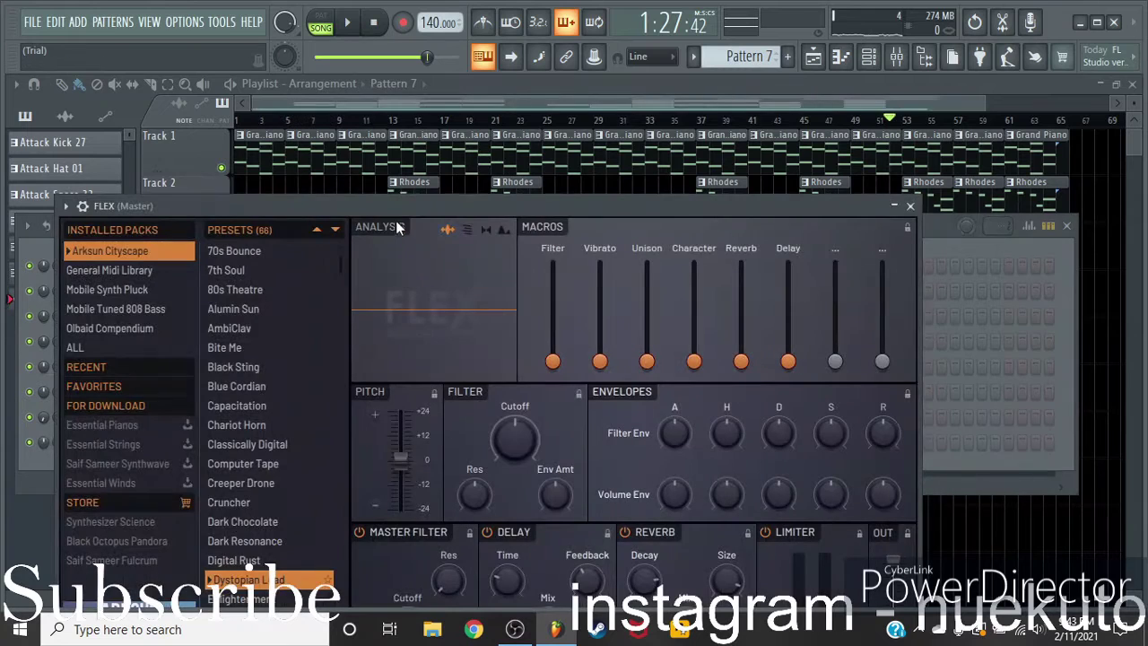
Show FLEX presets from all packs, filter them by the Bass type and load the 808 Clean preset
{"action": "left_click_drag", "start_coordinate": [398, 203], "coordinate": [411, 70]}
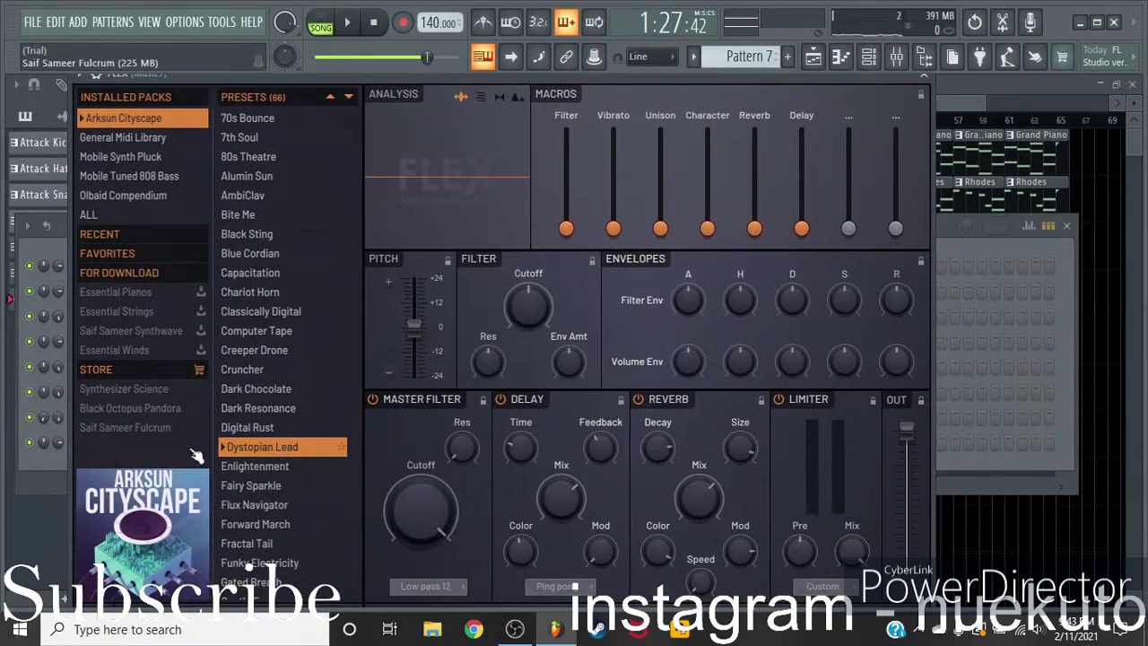
{"action": "left_click", "coordinate": [104, 610]}
{"action": "left_click", "coordinate": [252, 509]}
{"action": "left_click", "coordinate": [251, 510]}
{"action": "left_click", "coordinate": [137, 211]}
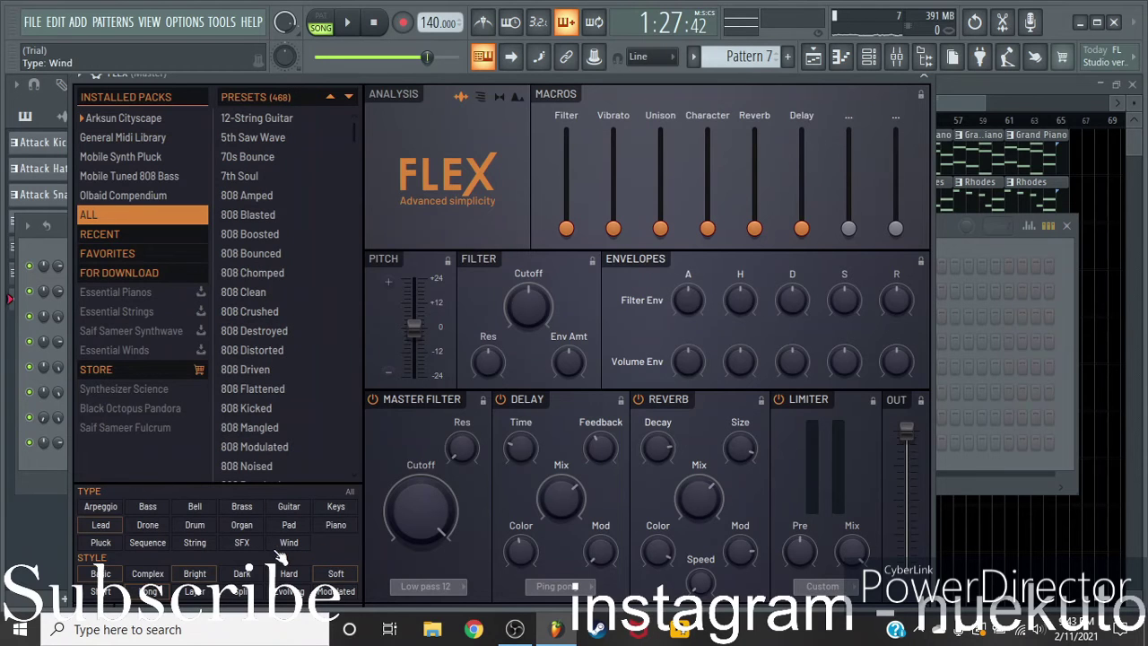
{"action": "left_click", "coordinate": [155, 510]}
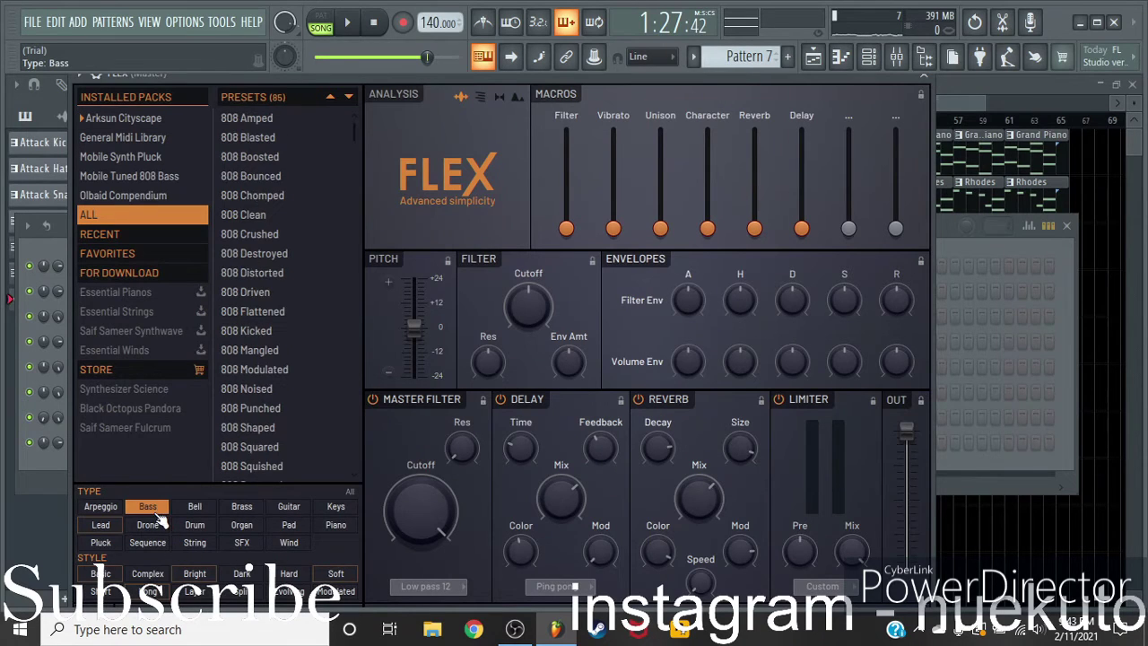
{"action": "left_click", "coordinate": [263, 234]}
{"action": "left_click", "coordinate": [267, 216]}
{"action": "left_click", "coordinate": [933, 87]}
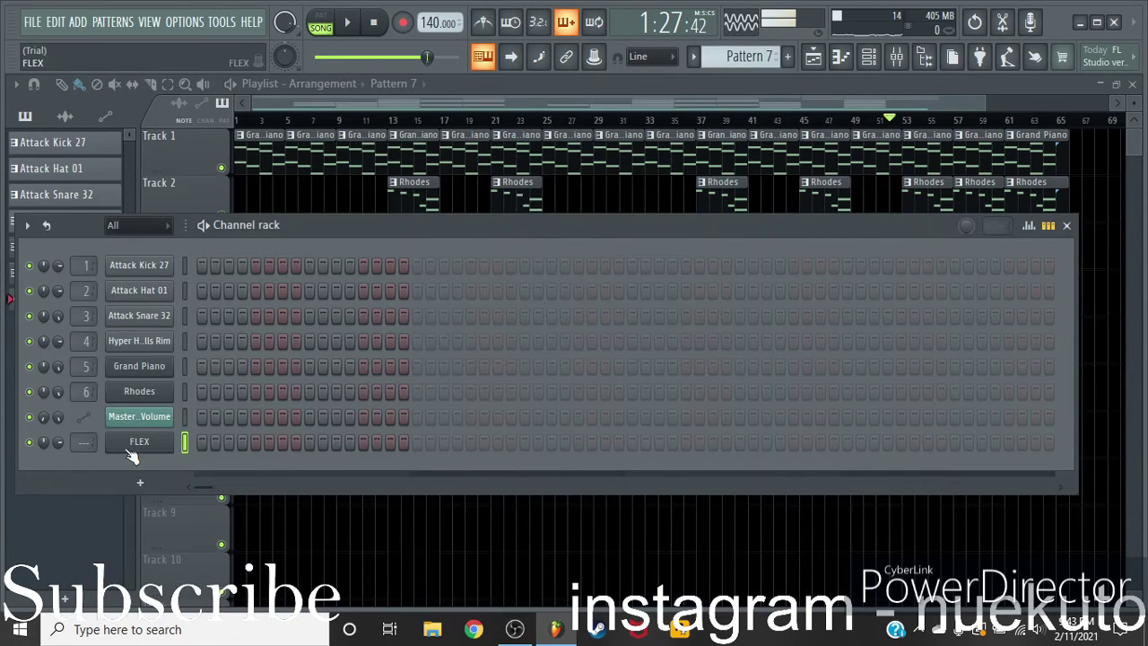
Copy the Attack Kick 27 channel's steps and paste them into the FLEX channel of a new pattern
{"action": "right_click", "coordinate": [139, 442]}
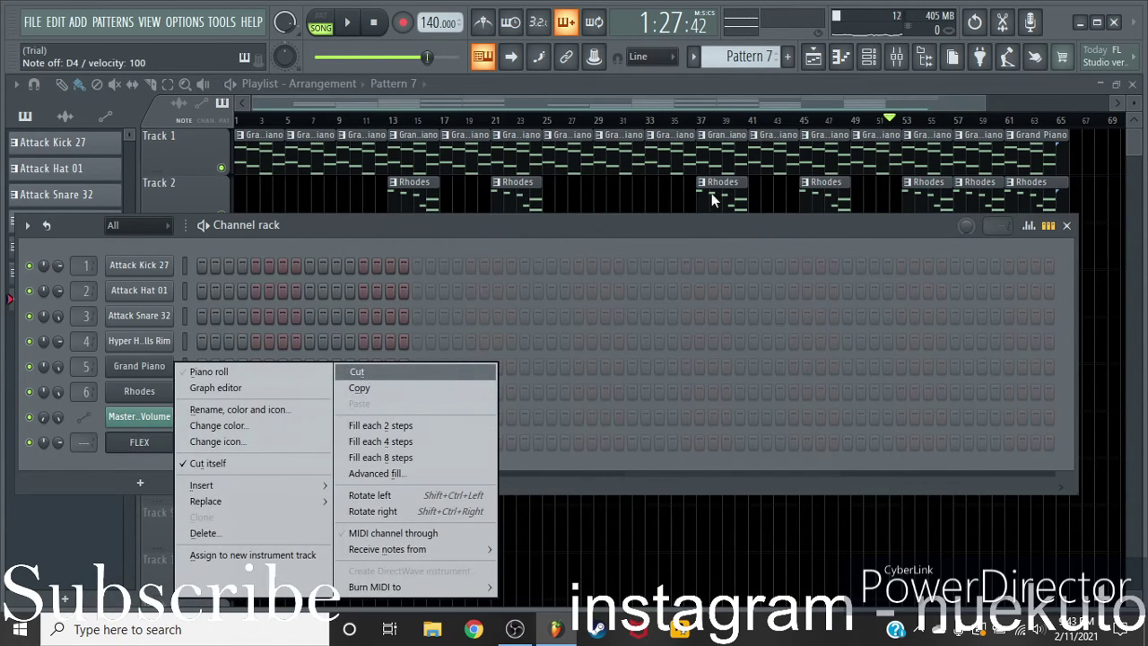
{"action": "left_click", "coordinate": [111, 485]}
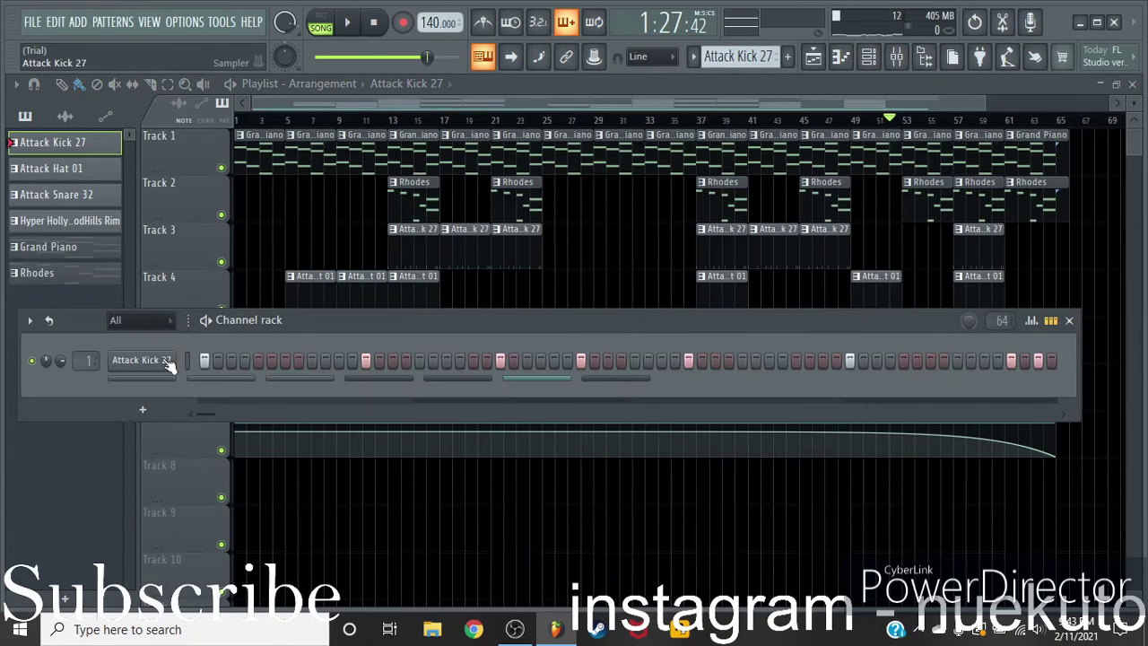
{"action": "right_click", "coordinate": [170, 366]}
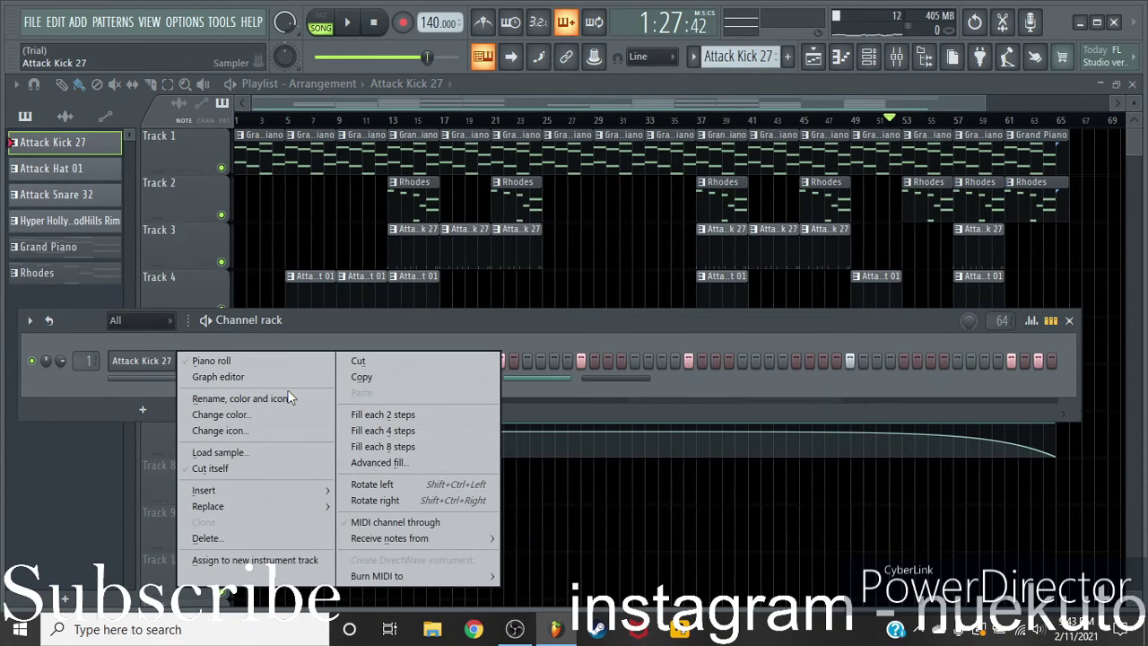
{"action": "left_click", "coordinate": [357, 378]}
{"action": "left_click_drag", "start_coordinate": [399, 325], "coordinate": [399, 457]}
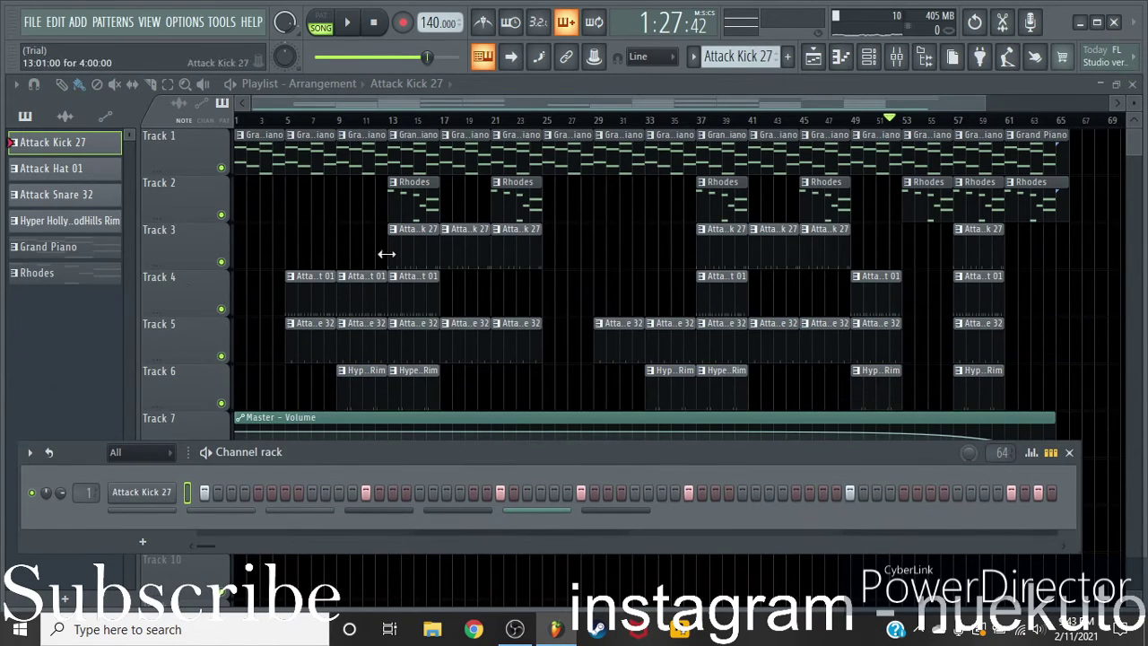
{"action": "left_click", "coordinate": [791, 57]}
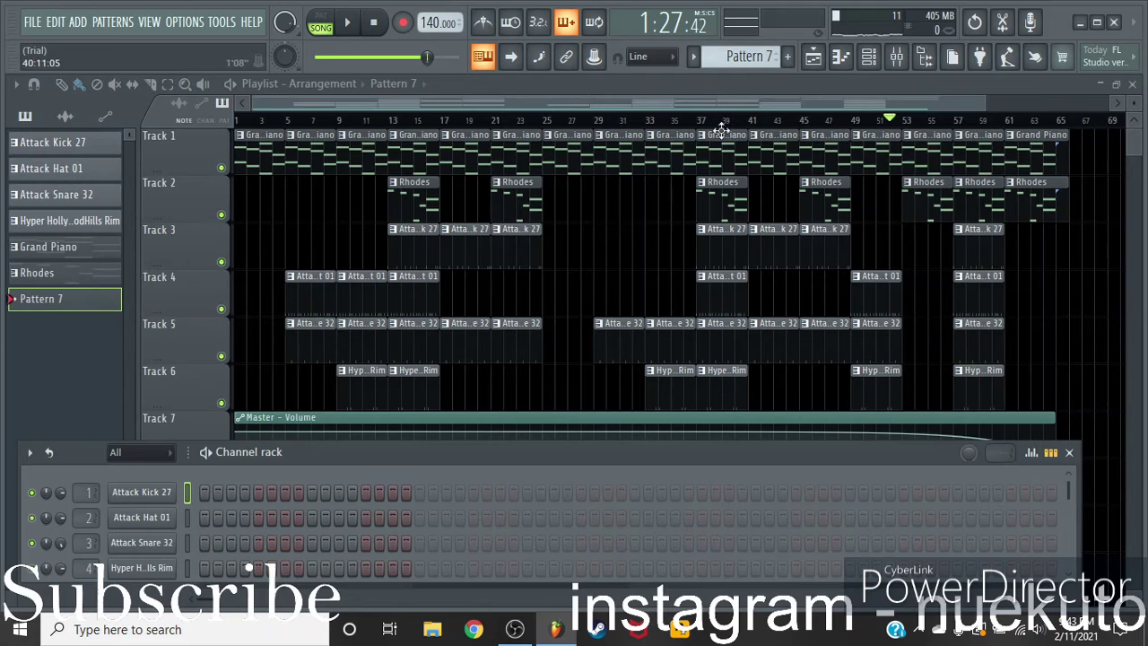
{"action": "left_click_drag", "start_coordinate": [469, 450], "coordinate": [538, 334]}
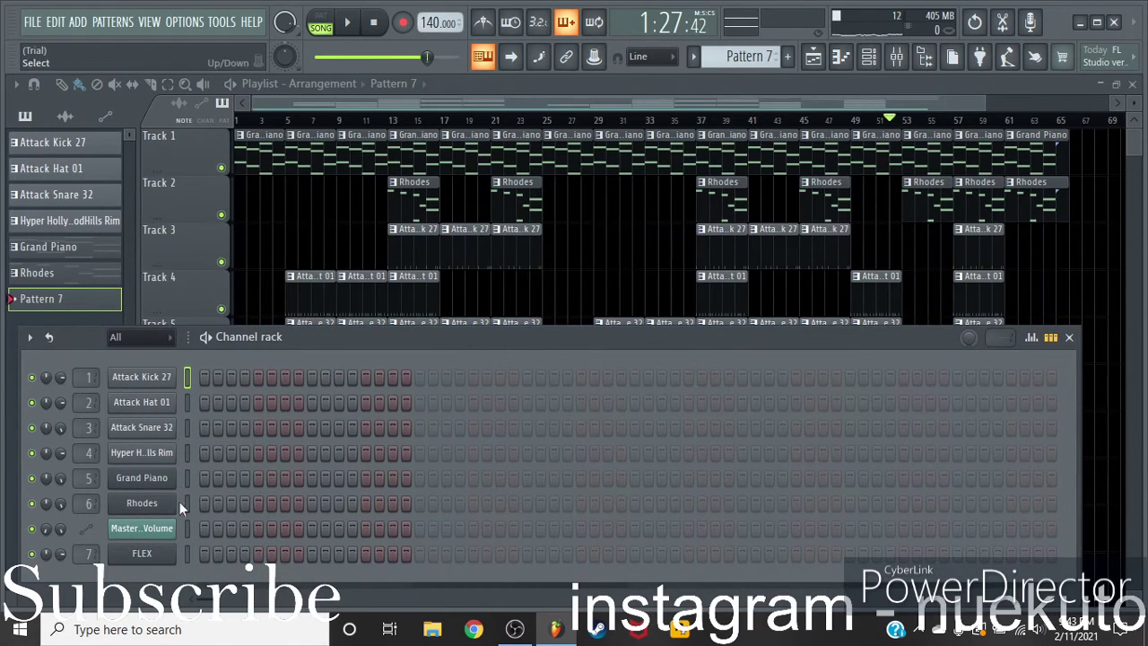
{"action": "right_click", "coordinate": [144, 558]}
{"action": "left_click", "coordinate": [402, 402]}
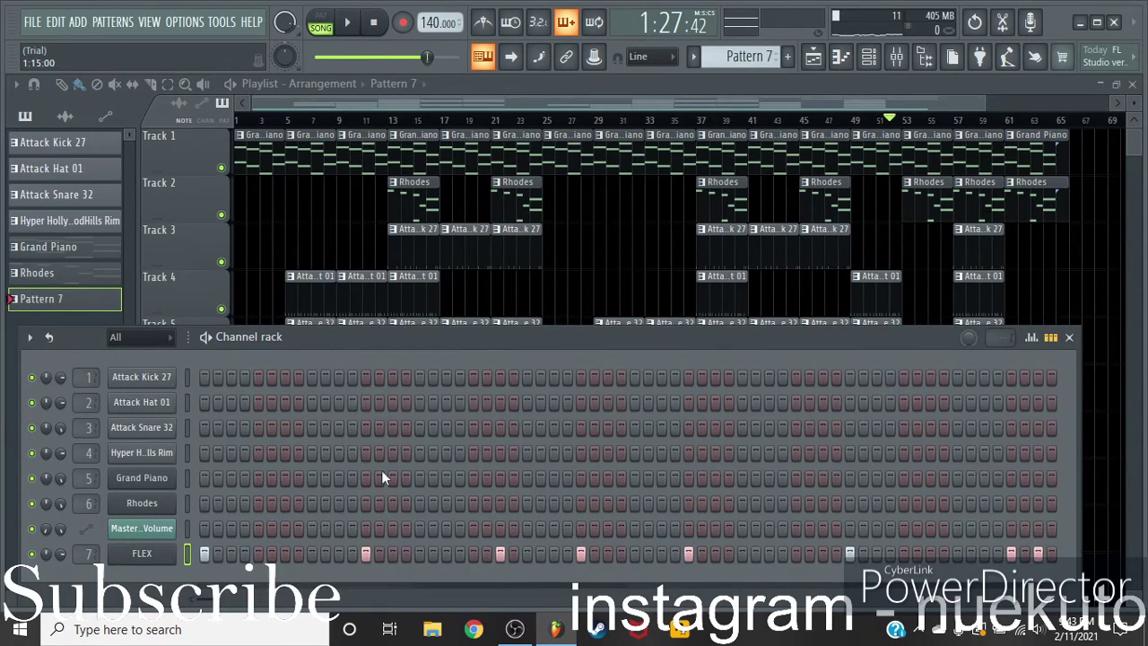
Place a Pattern 7 clip on Track 8 at bar 13 and set the playhead just before it
{"action": "left_click", "coordinate": [1070, 337]}
{"action": "left_click_drag", "start_coordinate": [108, 314], "coordinate": [388, 485]}
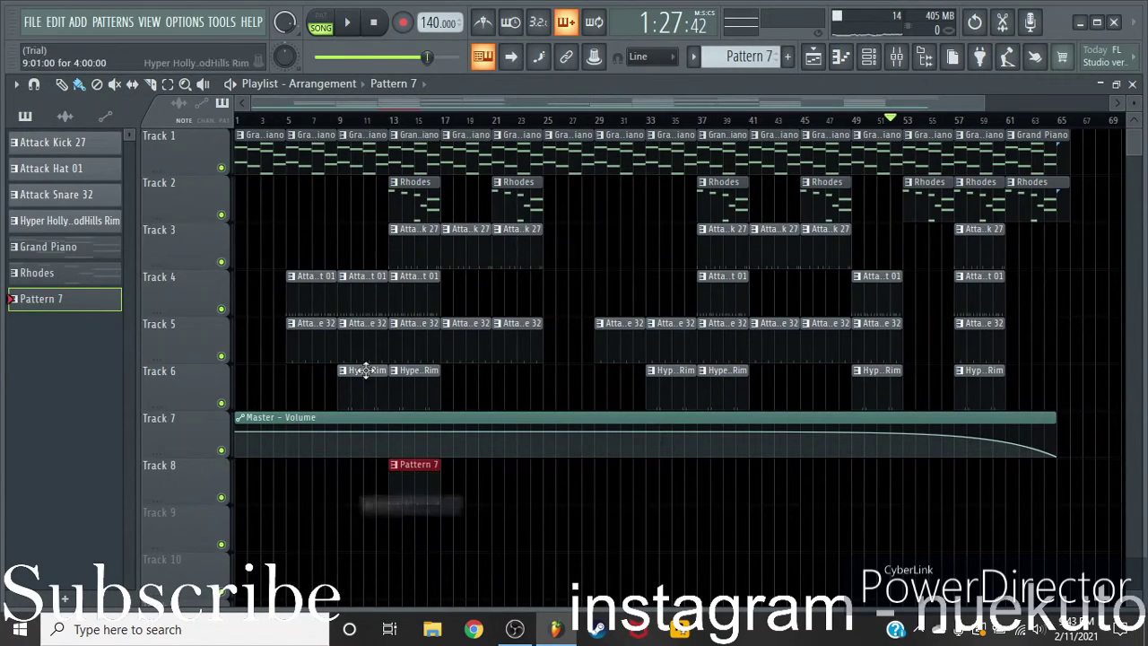
{"action": "left_click", "coordinate": [388, 121]}
{"action": "scroll", "coordinate": [388, 122], "scroll_direction": "up", "scroll_amount": 3}
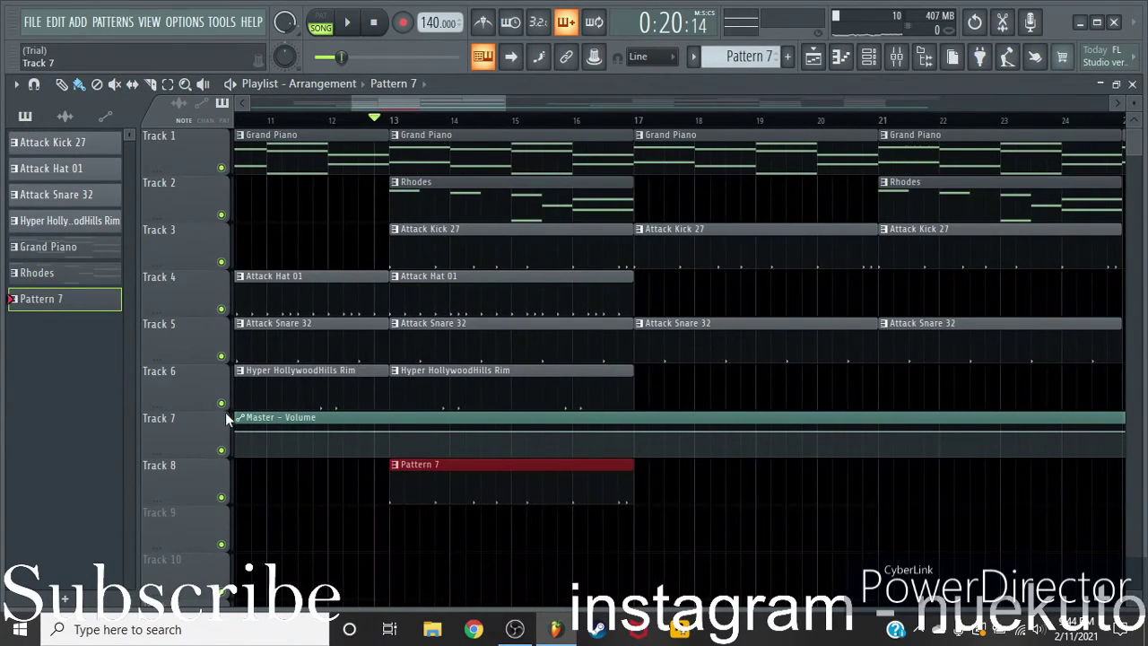
Mute every track except the kick on Track 3 and Pattern 7 on Track 8, and play that section
{"action": "right_click", "coordinate": [221, 216]}
{"action": "right_click", "coordinate": [221, 216]}
{"action": "right_click", "coordinate": [221, 262]}
{"action": "left_click", "coordinate": [222, 496]}
{"action": "key", "text": "space"}
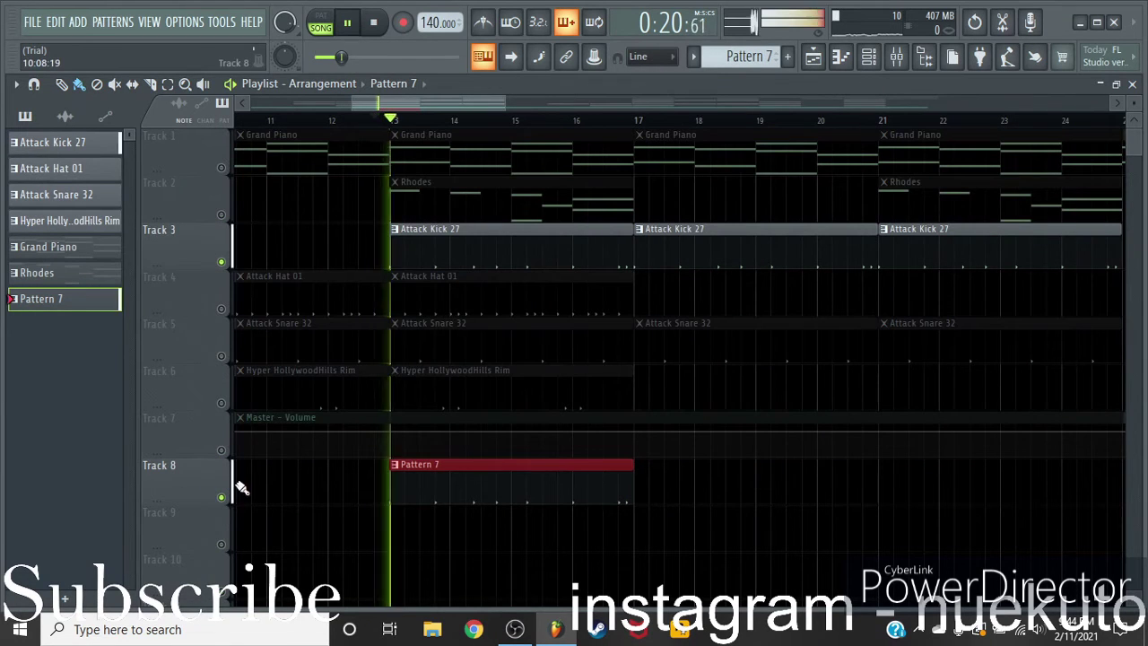
Route Attack Kick 27 to Insert 7 in the mixer, slightly lower both tracks' volumes and stop playback
{"action": "left_click", "coordinate": [899, 58]}
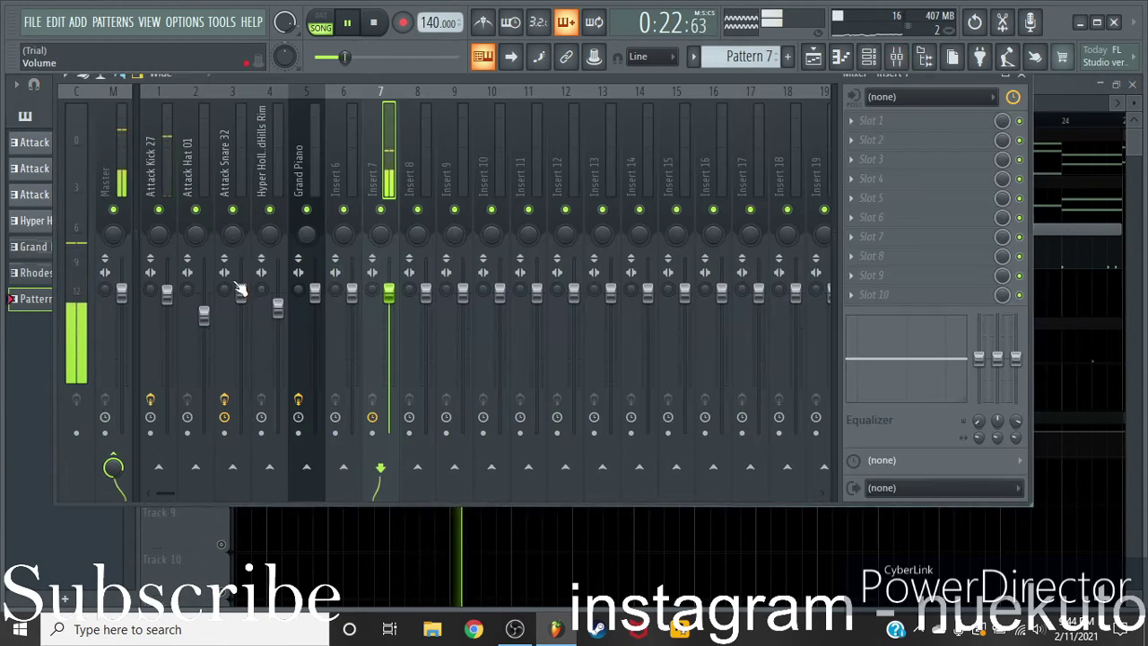
{"action": "left_click", "coordinate": [152, 160]}
{"action": "left_click", "coordinate": [384, 468]}
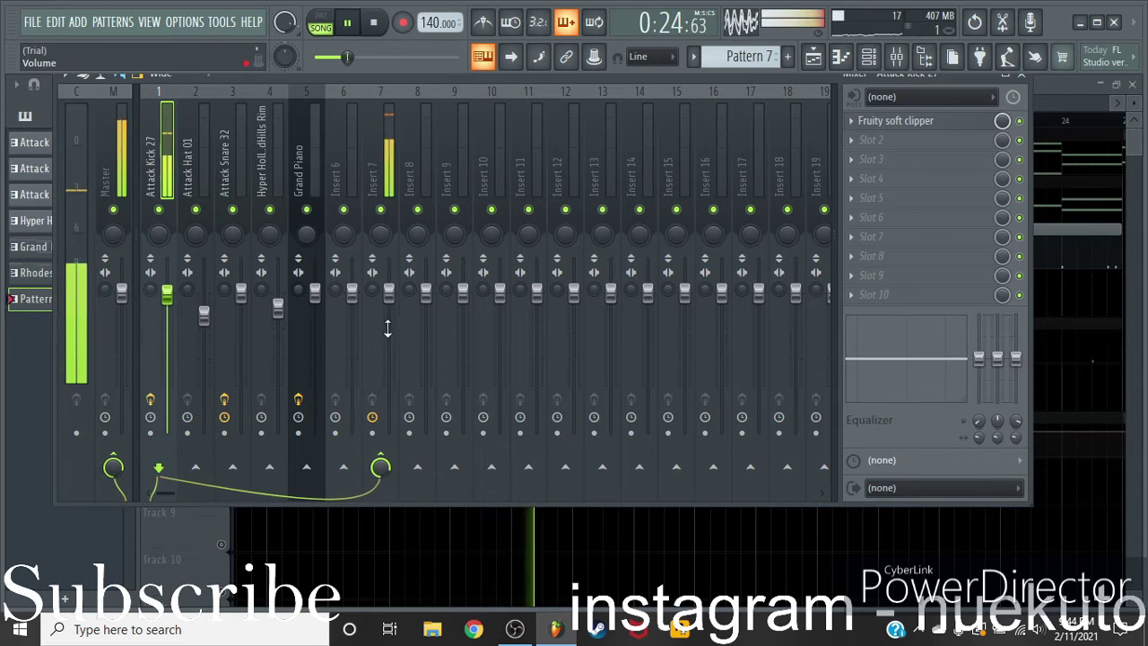
{"action": "left_click_drag", "start_coordinate": [389, 294], "coordinate": [388, 308]}
{"action": "left_click", "coordinate": [158, 161]}
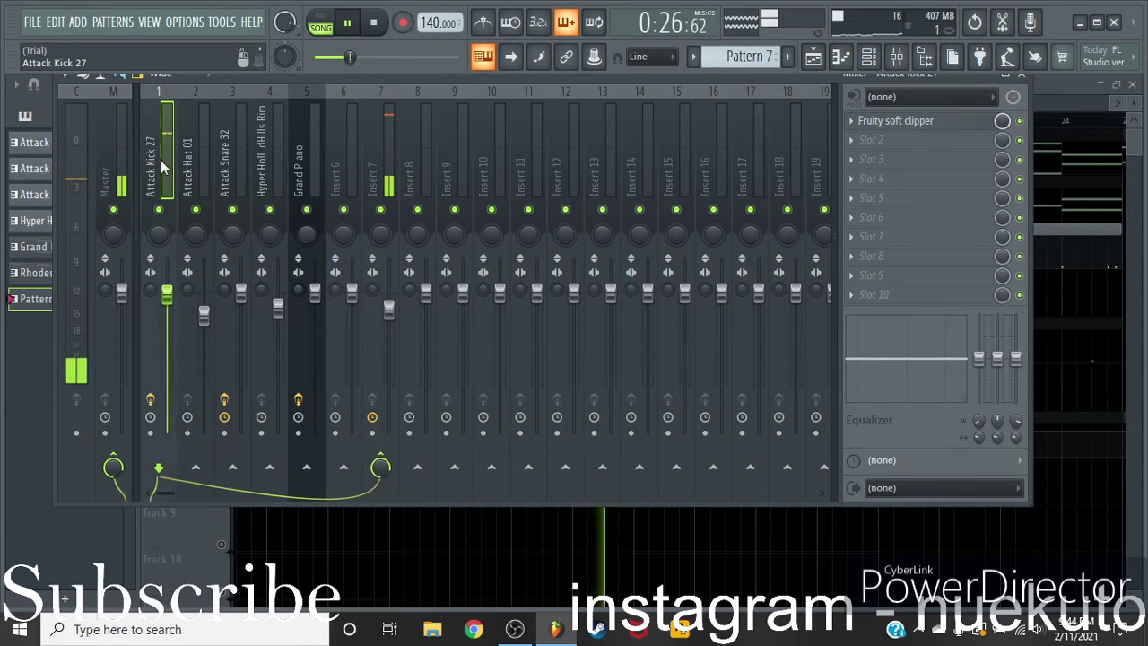
{"action": "left_click_drag", "start_coordinate": [167, 305], "coordinate": [167, 303]}
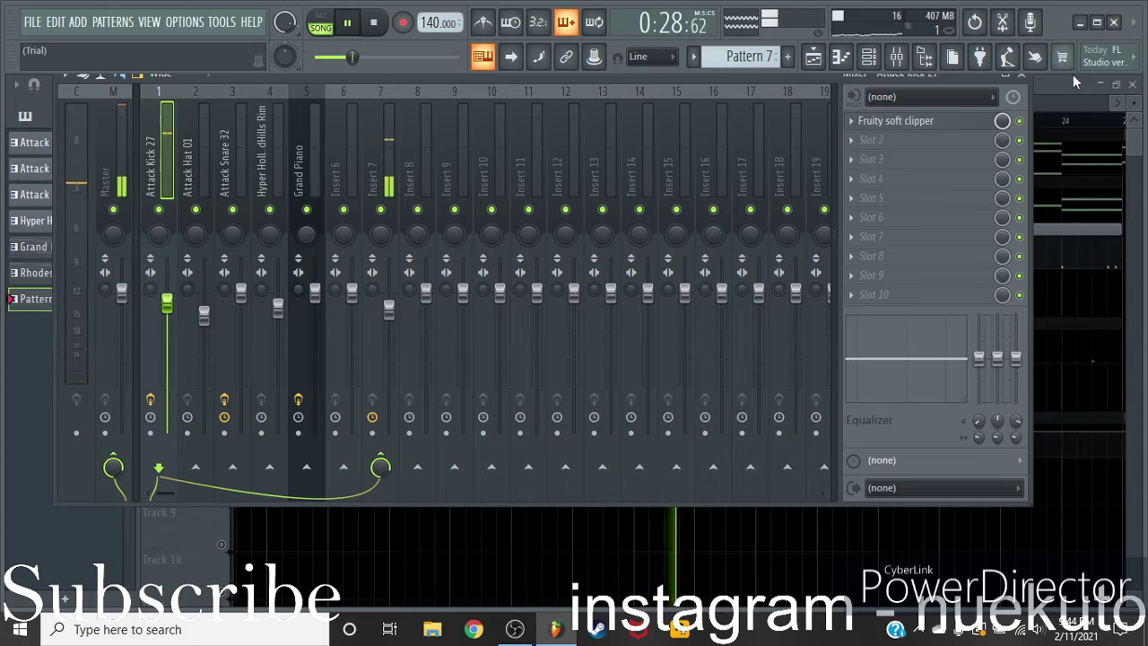
{"action": "left_click", "coordinate": [1023, 76]}
{"action": "key", "text": "space"}
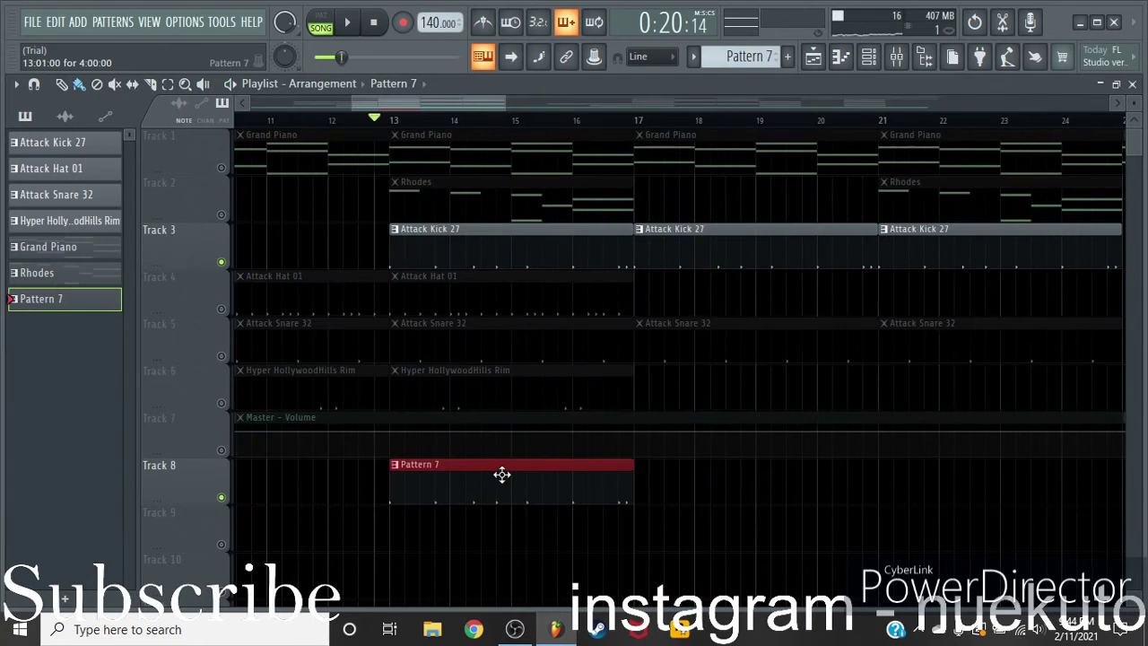
Extend all C5 notes of Pattern 7 so each lasts until the next one, the last ending at bar 5, and preview them
{"action": "double_click", "coordinate": [502, 475]}
{"action": "left_click_drag", "start_coordinate": [679, 225], "coordinate": [40, 391]}
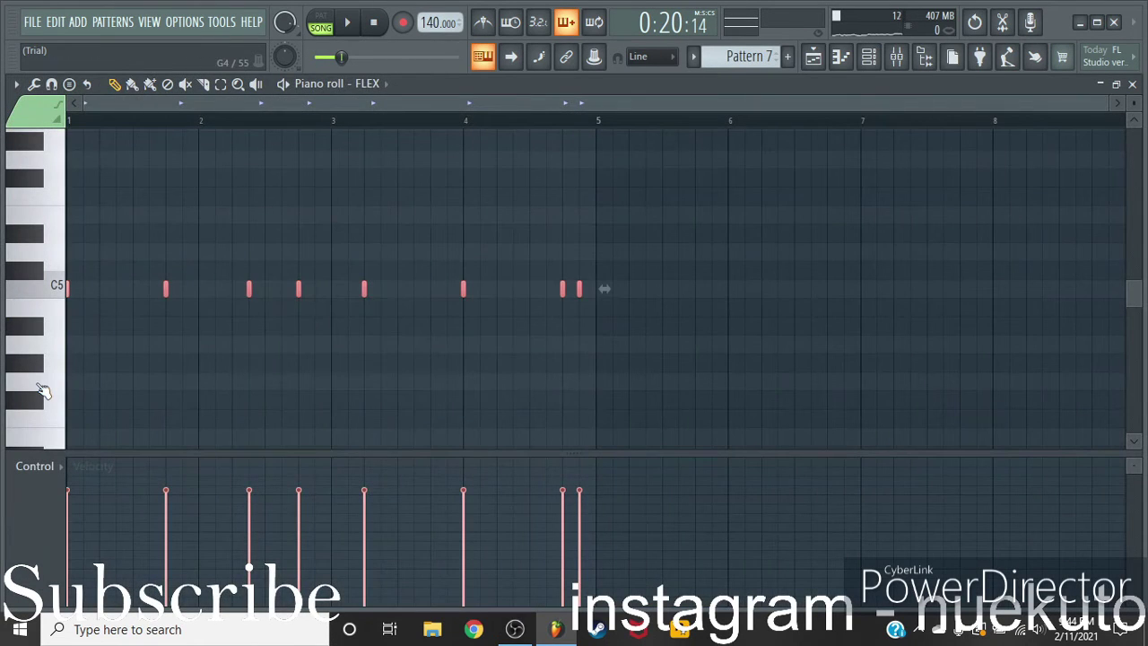
{"action": "key", "text": "ctrl+l"}
{"action": "key", "text": "space"}
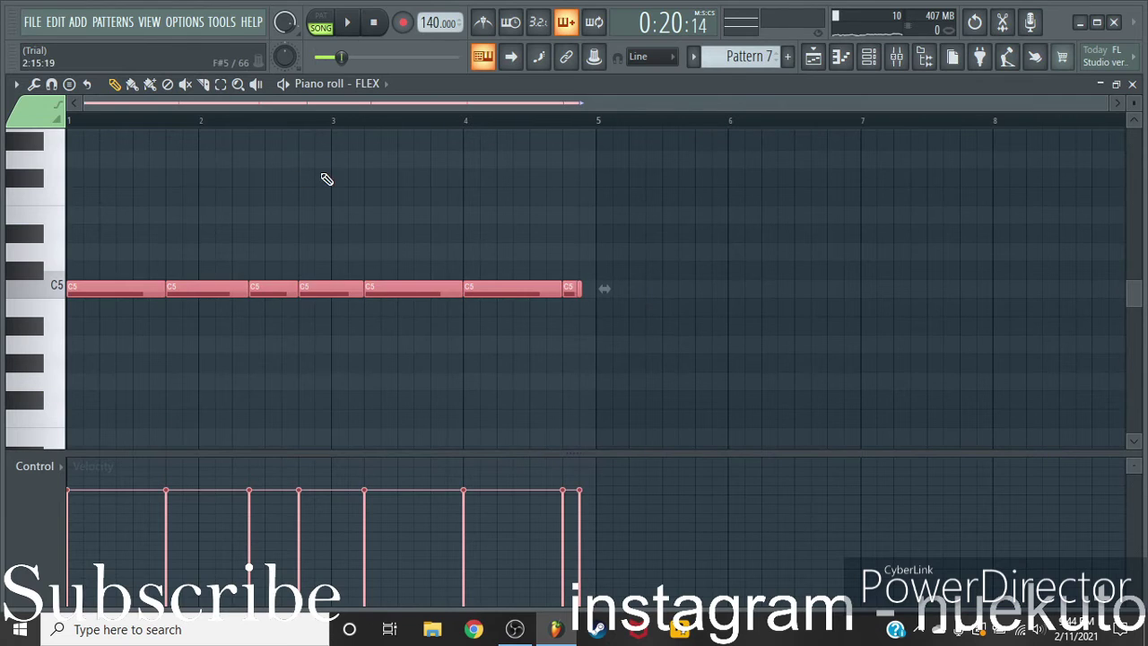
{"action": "left_click", "coordinate": [367, 191]}
{"action": "right_click", "coordinate": [367, 192]}
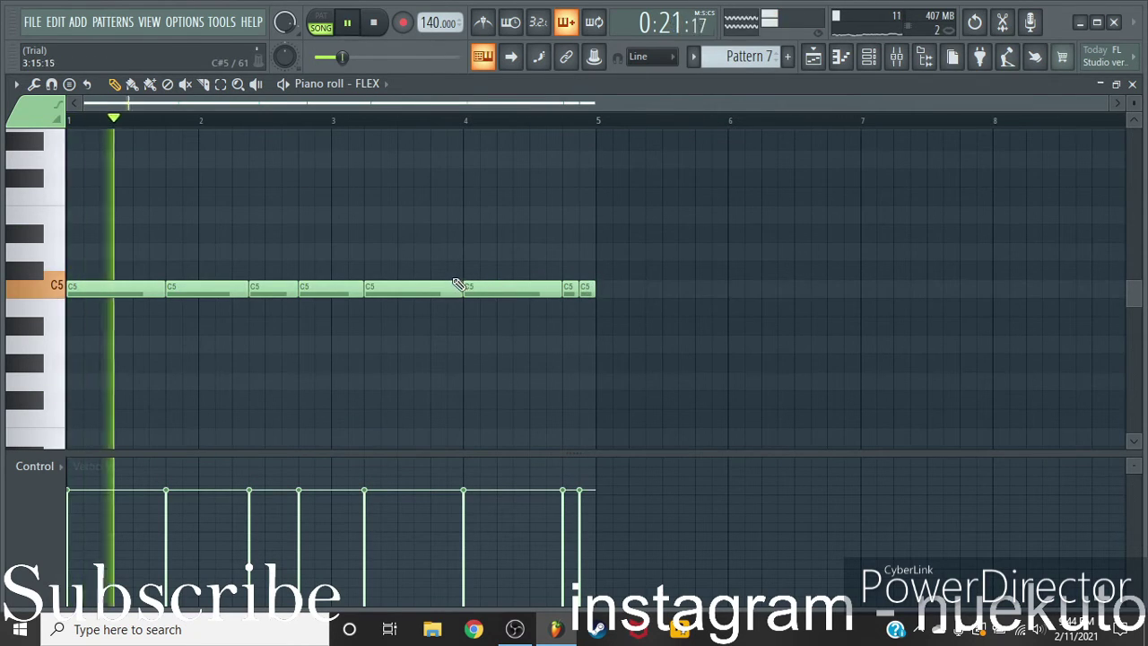
{"action": "key", "text": "space"}
Audition the 808 Crushed, 808 Destroyed and 808 Distorted presets in FLEX and settle on 808 Driven
{"action": "left_click", "coordinate": [869, 57]}
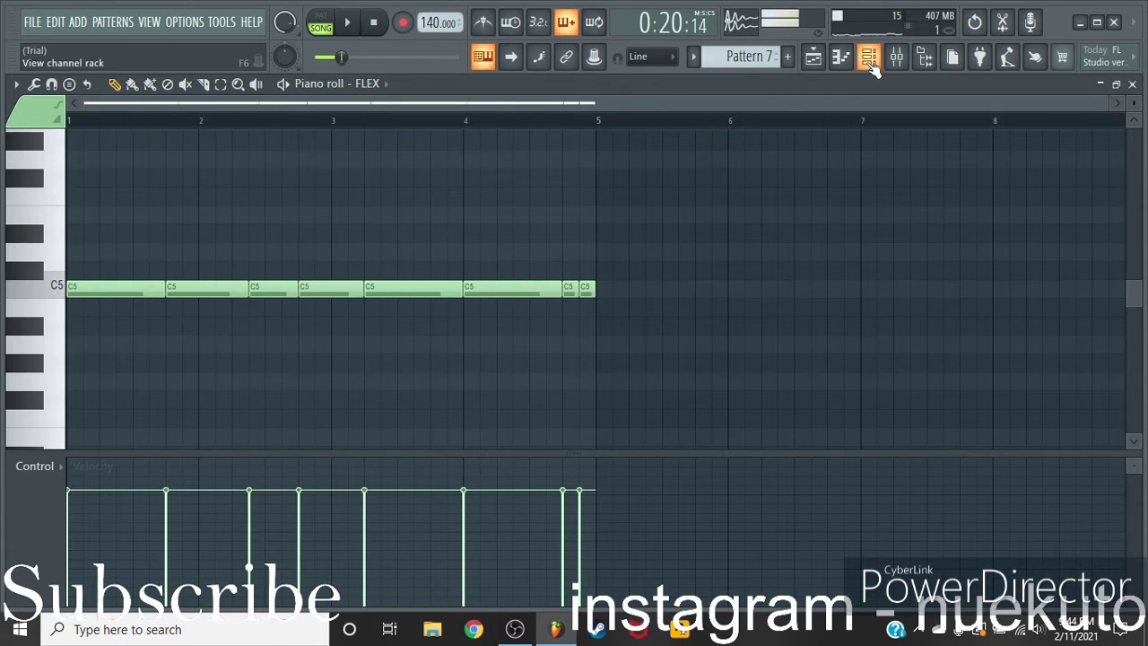
{"action": "left_click", "coordinate": [148, 391]}
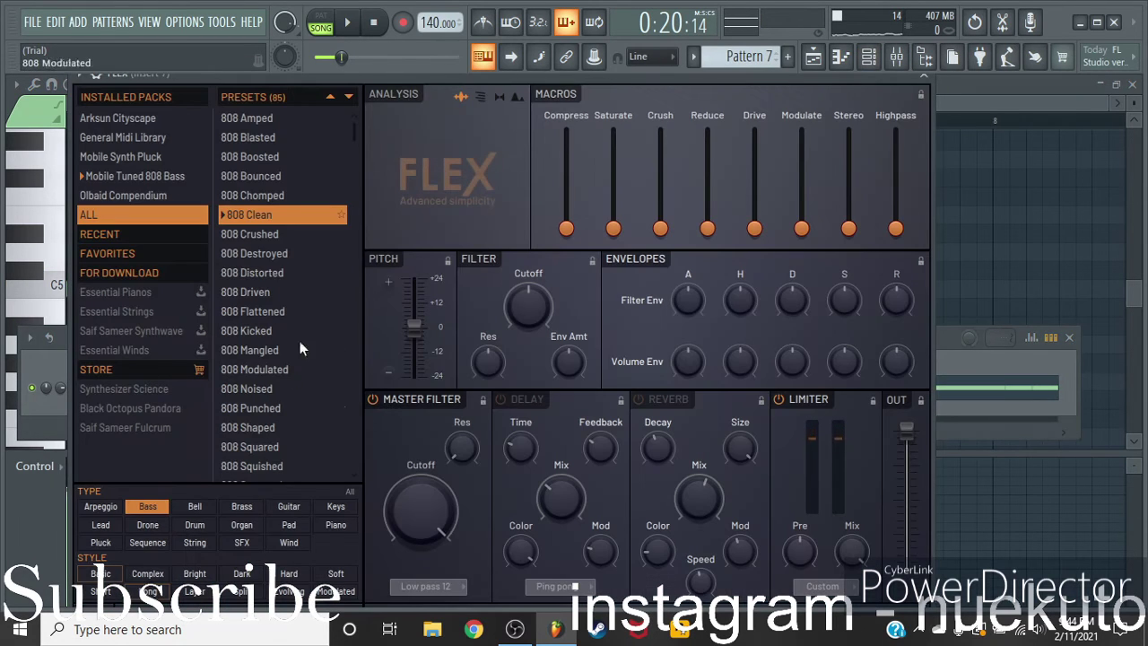
{"action": "left_click", "coordinate": [282, 238]}
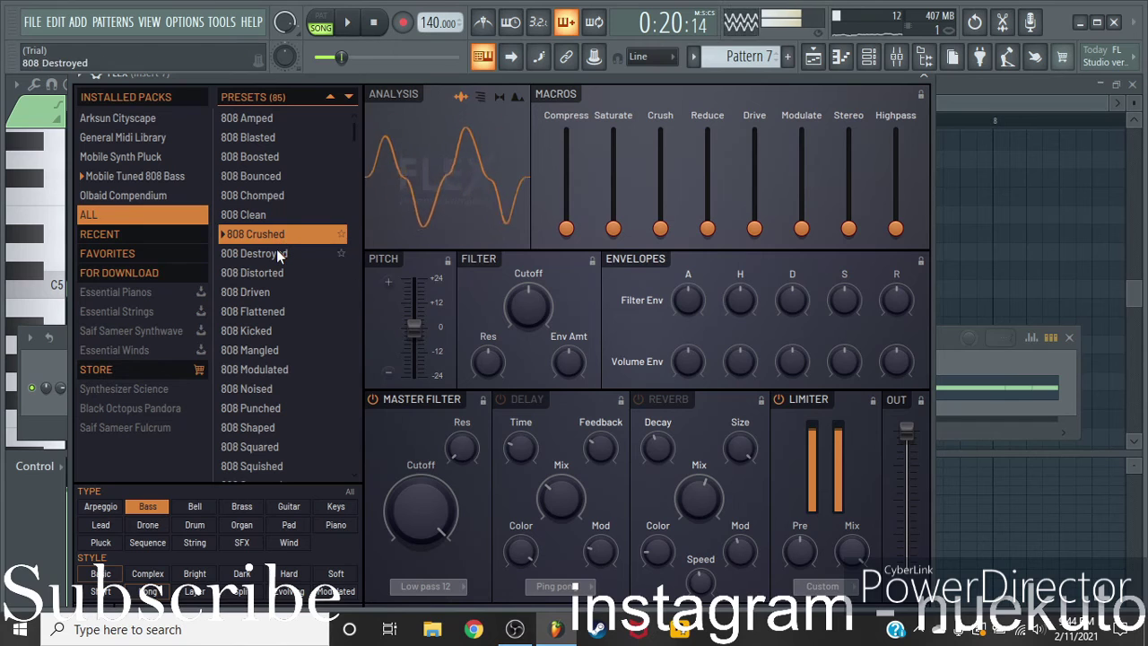
{"action": "left_click", "coordinate": [277, 251]}
{"action": "left_click", "coordinate": [278, 273]}
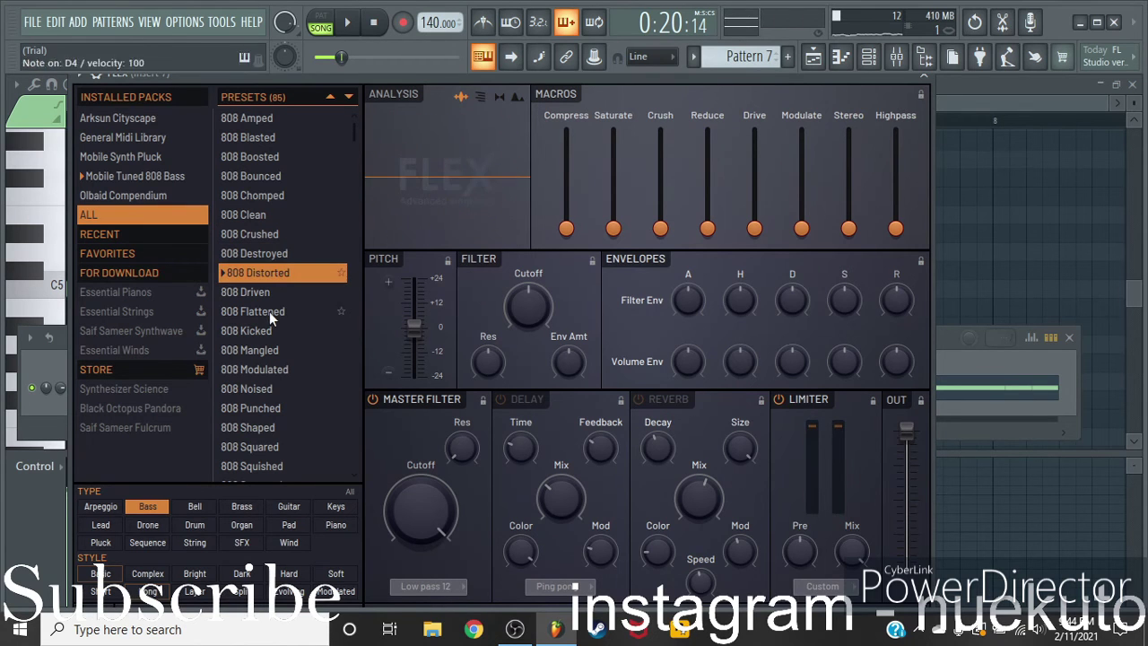
{"action": "left_click", "coordinate": [258, 295]}
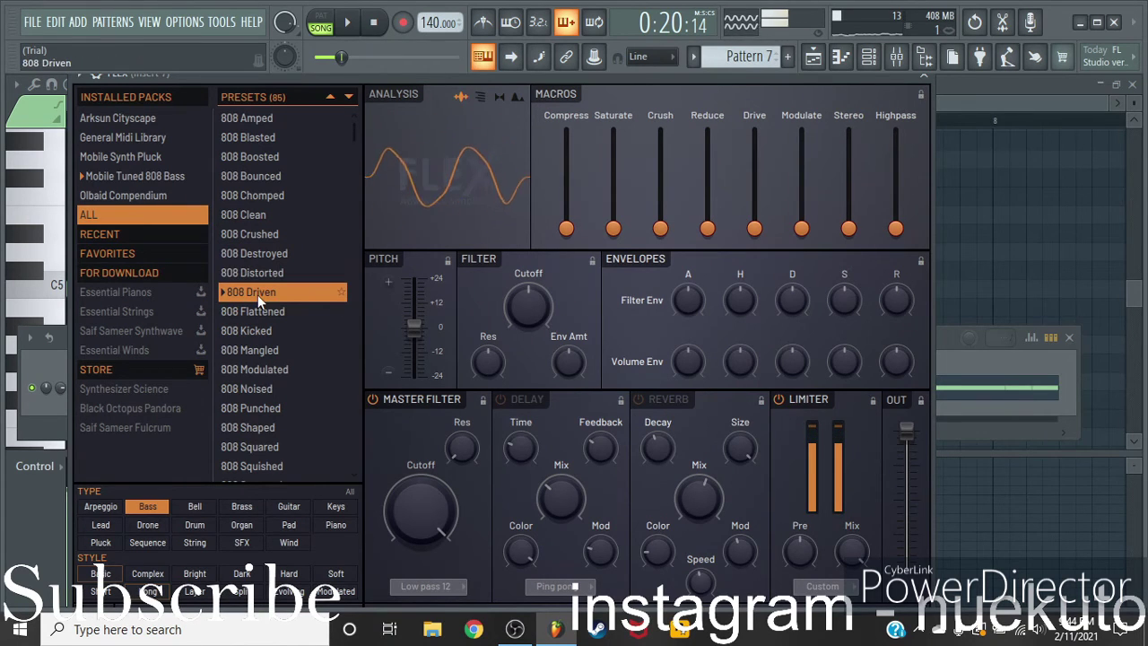
{"action": "left_click", "coordinate": [927, 78]}
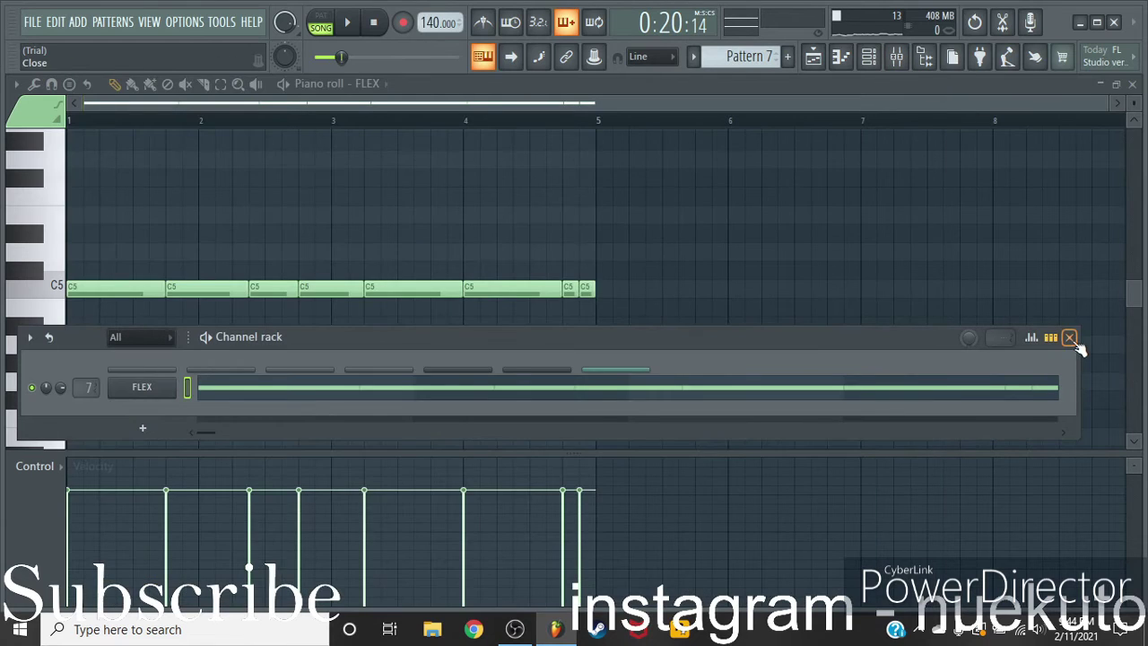
Raise the third note of Pattern 7 to D#5, the sixth to D5 and the last to D#5 during playback, and return to the Playlist
{"action": "right_click", "coordinate": [158, 405]}
{"action": "mouse_move", "coordinate": [249, 500]}
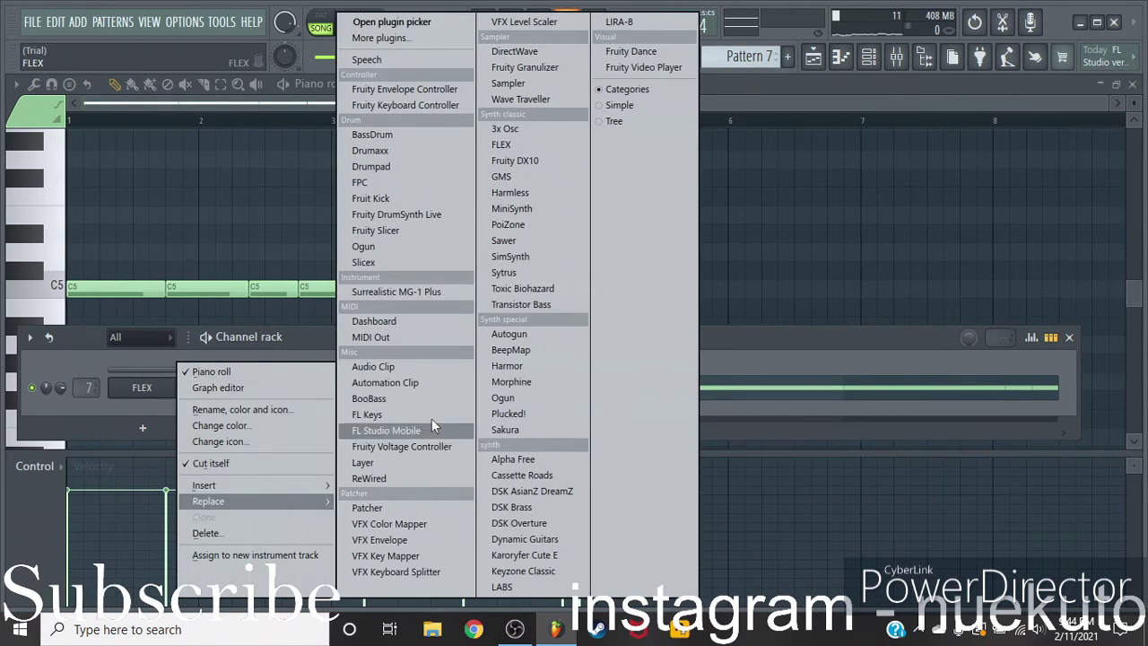
{"action": "left_click", "coordinate": [1070, 338]}
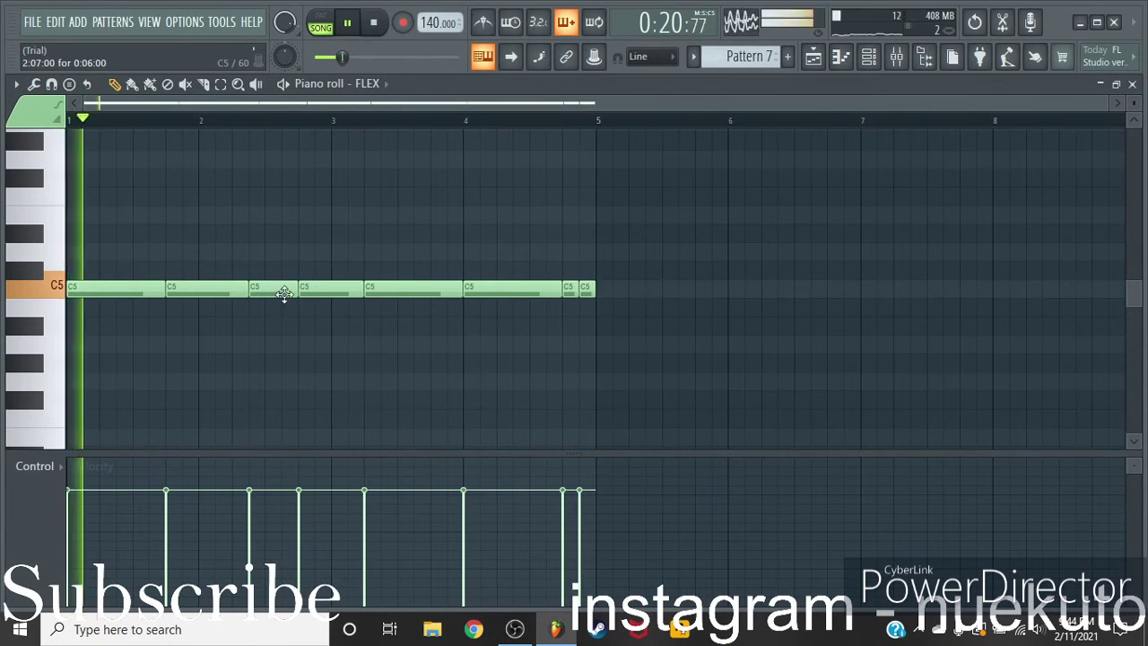
{"action": "left_click_drag", "start_coordinate": [269, 287], "coordinate": [308, 249]}
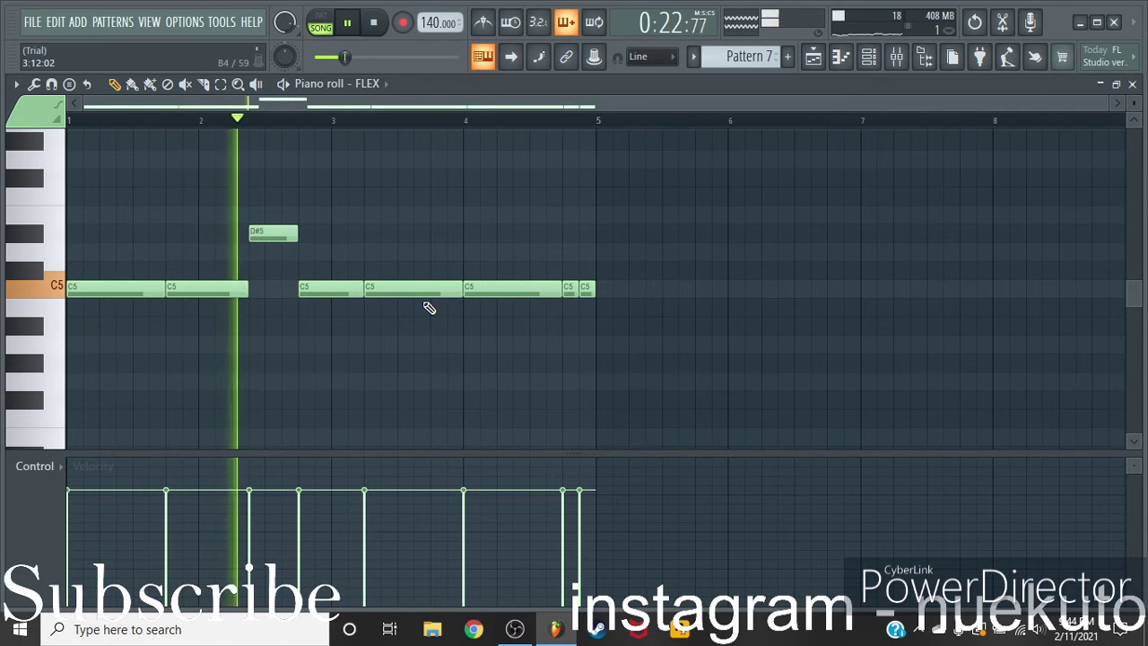
{"action": "left_click_drag", "start_coordinate": [491, 288], "coordinate": [491, 251]}
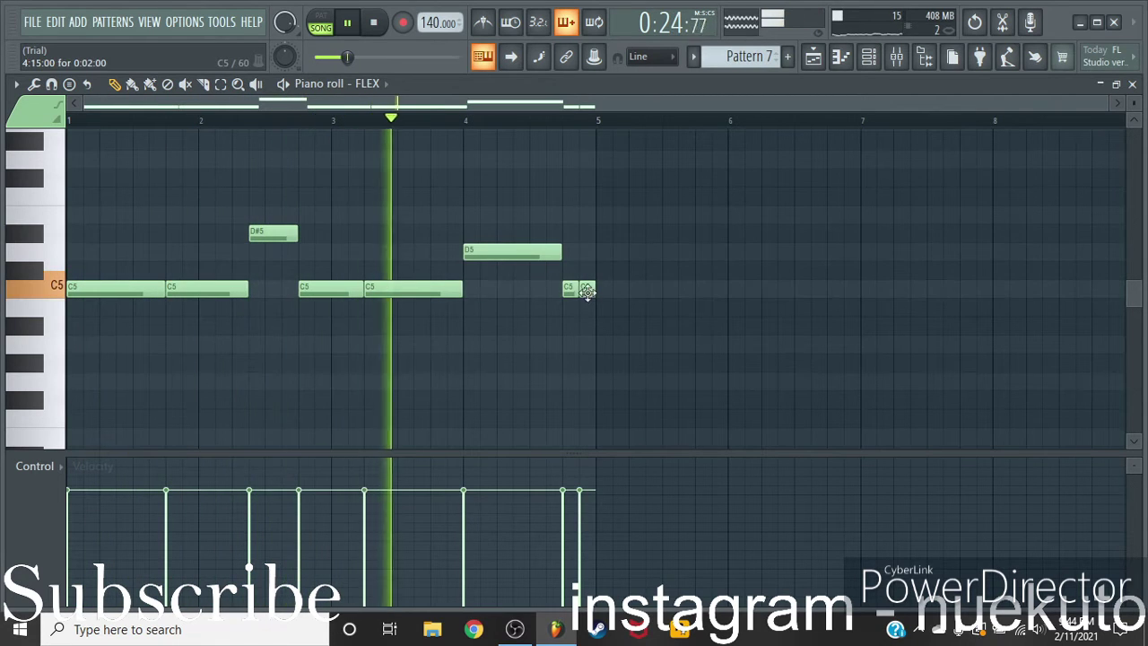
{"action": "left_click_drag", "start_coordinate": [585, 289], "coordinate": [587, 233]}
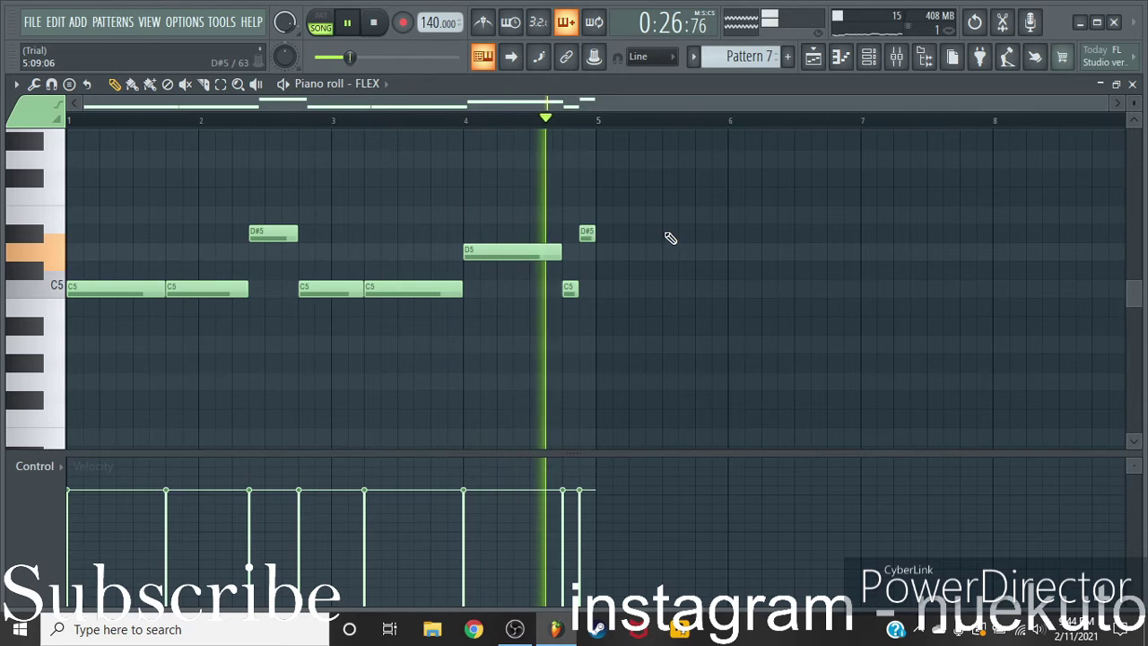
{"action": "left_click", "coordinate": [1133, 85]}
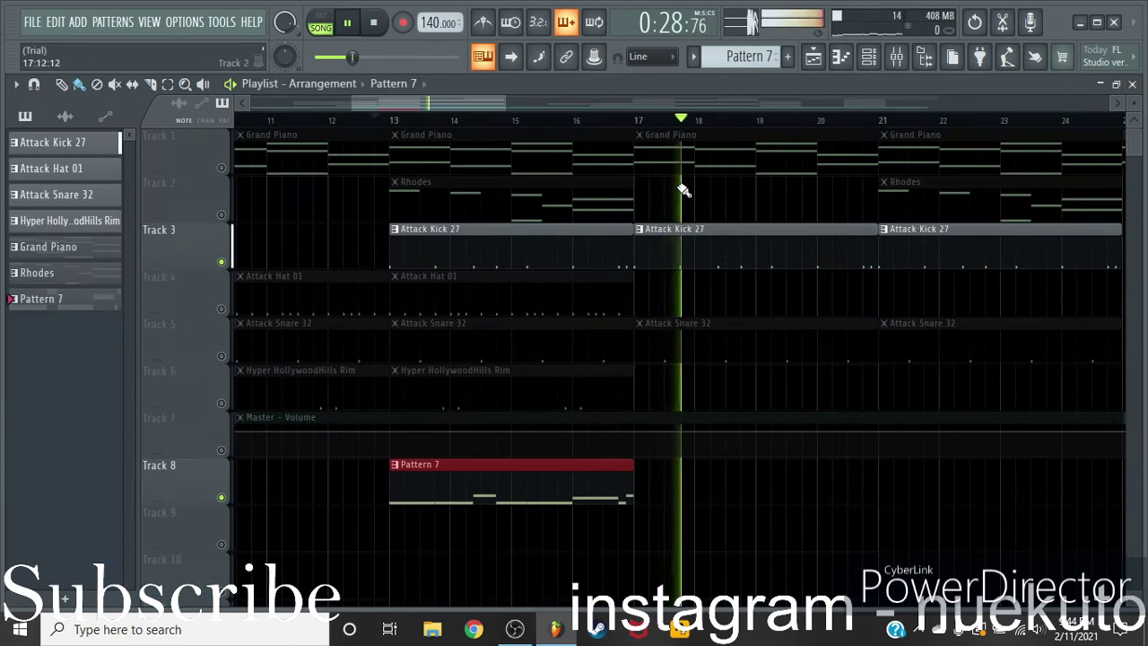
{"action": "key", "text": "space"}
{"action": "key", "text": "ctrl+s"}
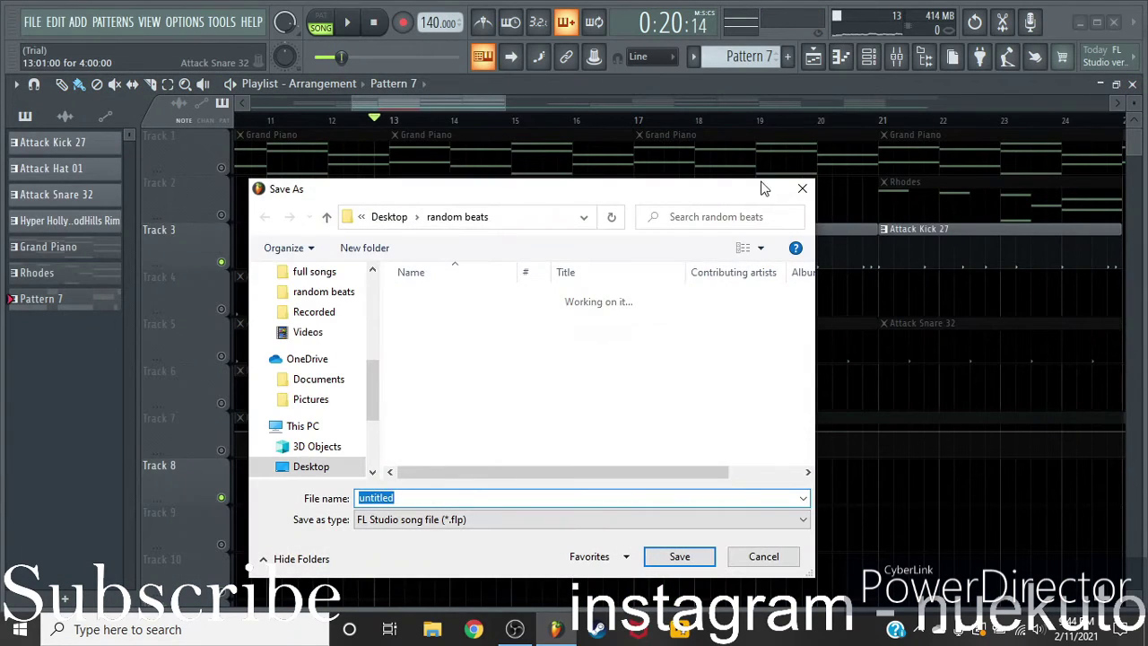
{"action": "left_click", "coordinate": [802, 189]}
Place copies of Pattern 7 on Track 8 at bars 21, 37, 45, 49 and 57
{"action": "scroll", "coordinate": [704, 121], "scroll_direction": "down", "scroll_amount": 3}
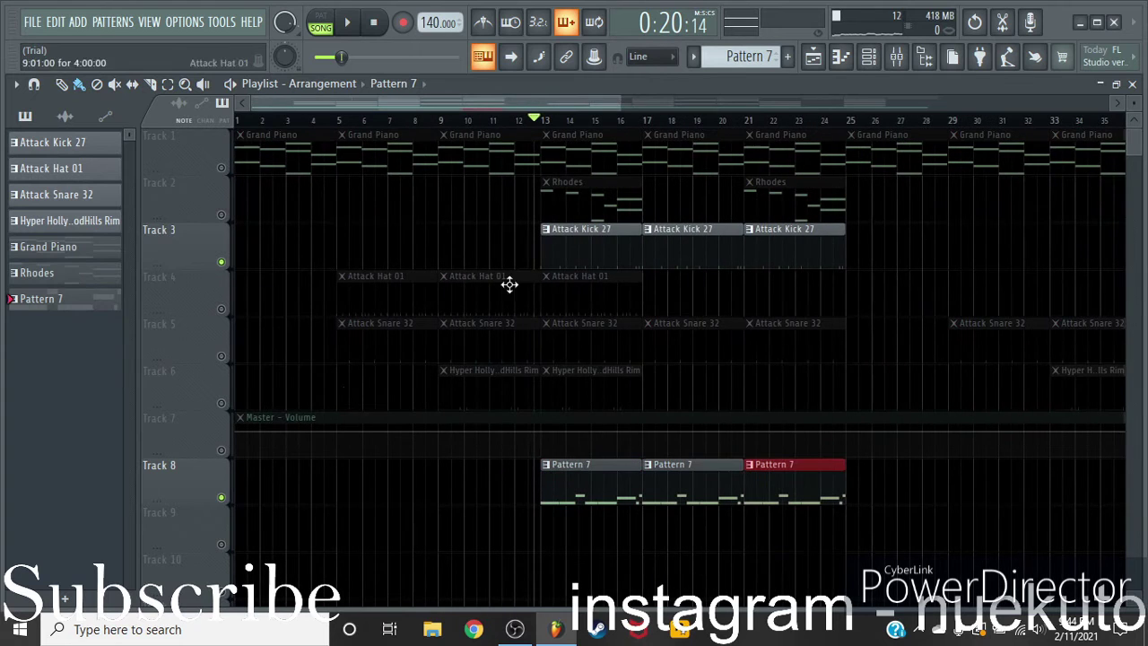
{"action": "left_click_drag", "start_coordinate": [499, 104], "coordinate": [633, 103]}
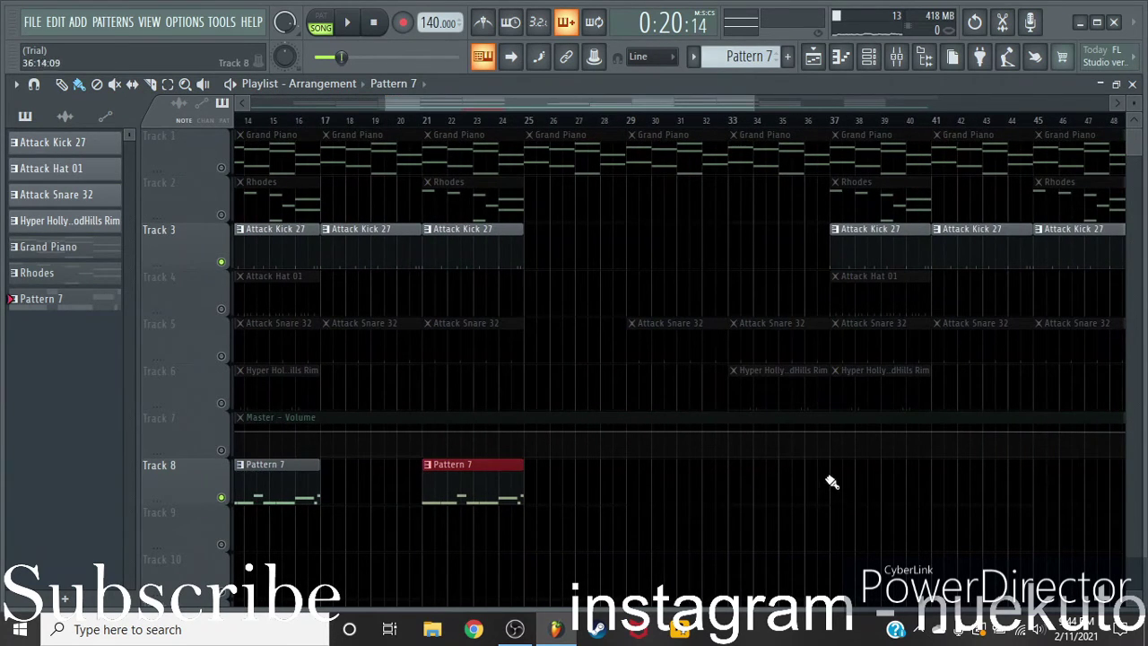
{"action": "scroll", "coordinate": [687, 129], "scroll_direction": "up", "scroll_amount": 5}
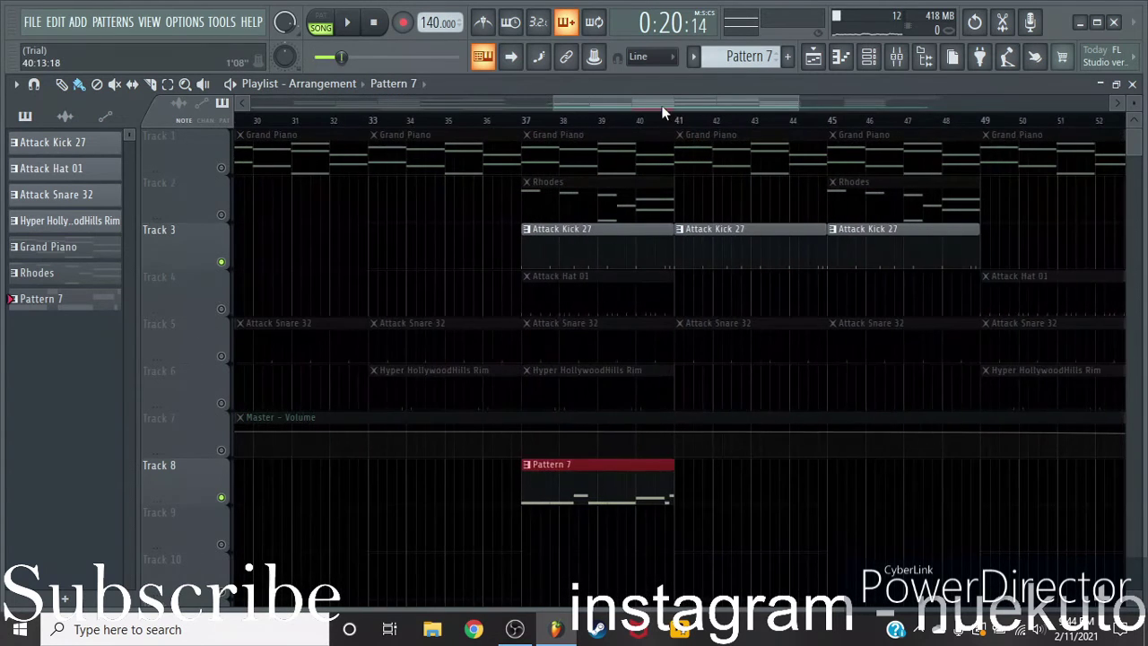
{"action": "left_click_drag", "start_coordinate": [689, 104], "coordinate": [703, 104]}
{"action": "left_click", "coordinate": [670, 484]}
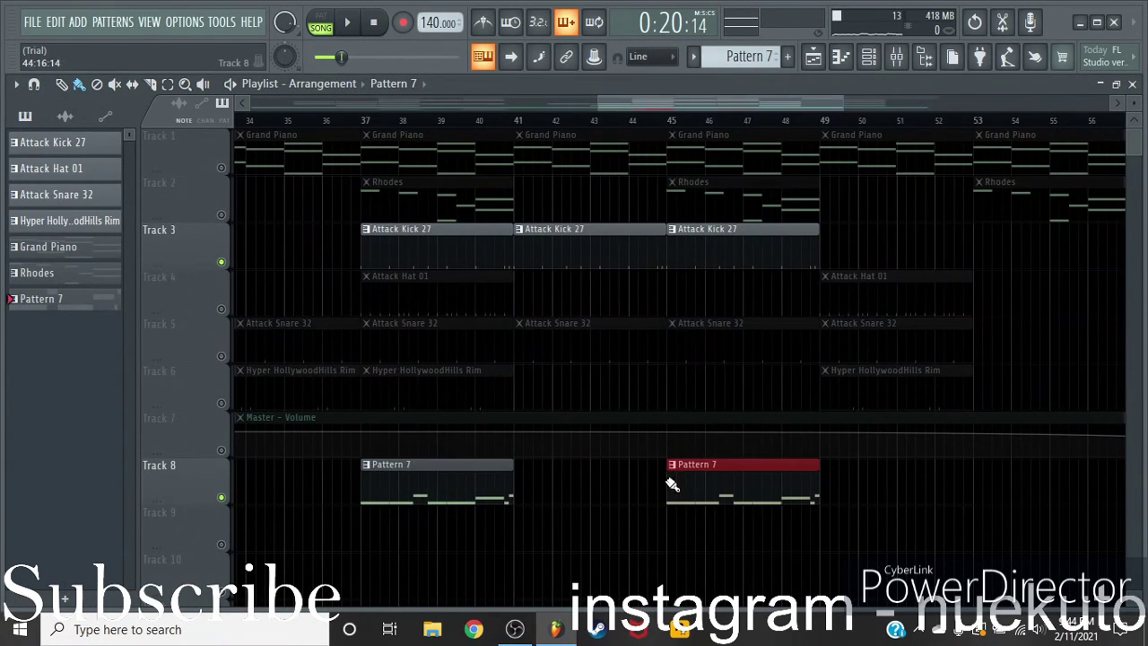
{"action": "left_click_drag", "start_coordinate": [777, 102], "coordinate": [944, 102]}
{"action": "left_click", "coordinate": [341, 492]}
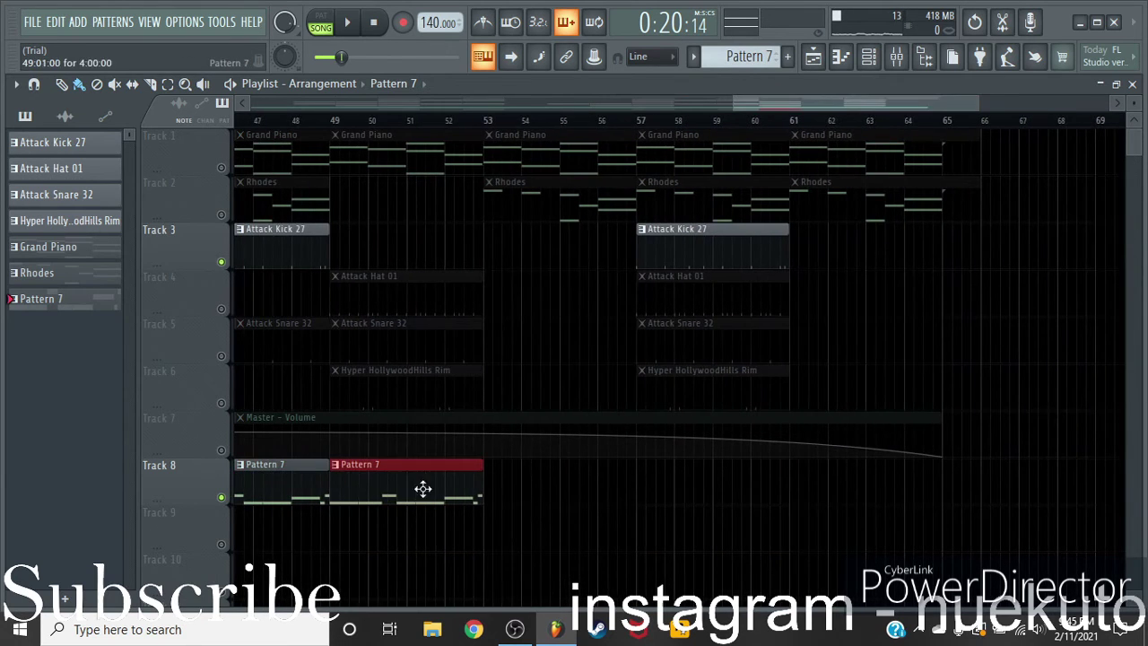
{"action": "left_click", "coordinate": [651, 477]}
{"action": "scroll", "coordinate": [699, 135], "scroll_direction": "down", "scroll_amount": 5}
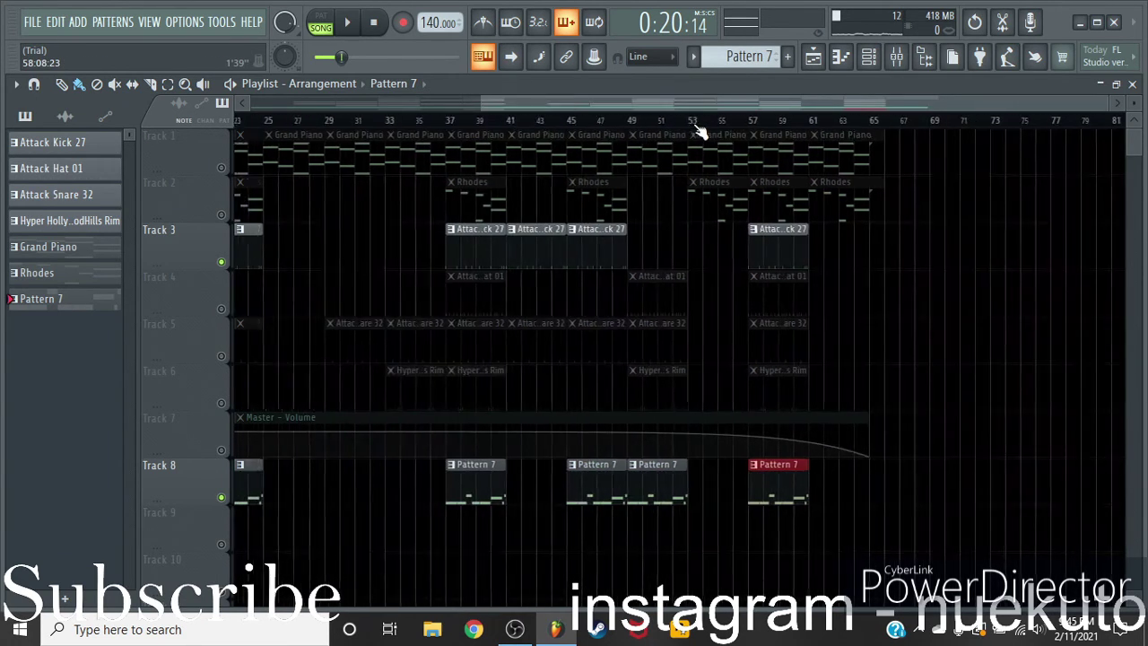
Add a Pattern 7 clip on Track 8 at bar 9 and duplicate the bar 13 clip to bar 17
{"action": "scroll", "coordinate": [319, 116], "scroll_direction": "up", "scroll_amount": 5}
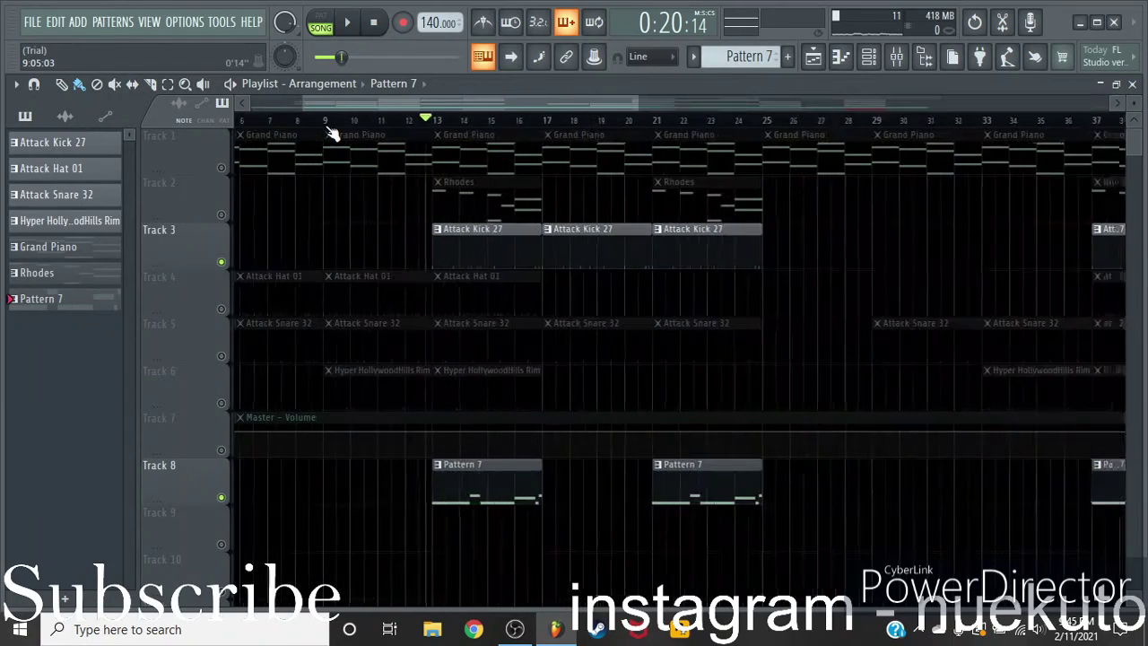
{"action": "left_click", "coordinate": [328, 480]}
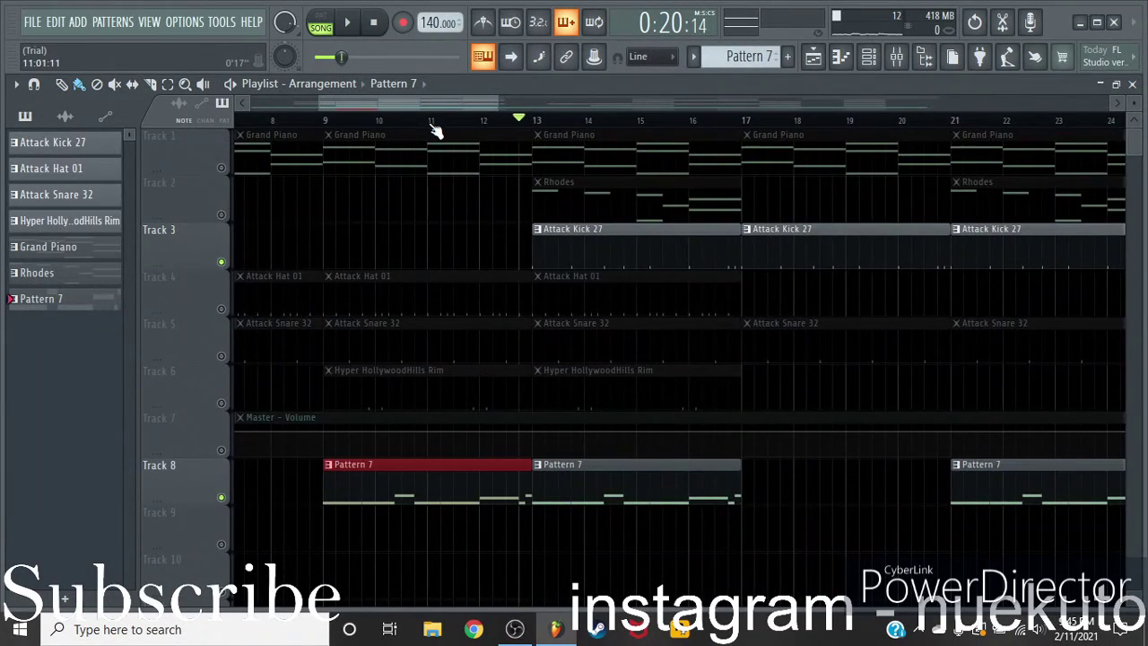
{"action": "scroll", "coordinate": [435, 130], "scroll_direction": "down", "scroll_amount": 3}
{"action": "scroll", "coordinate": [531, 121], "scroll_direction": "up", "scroll_amount": 2}
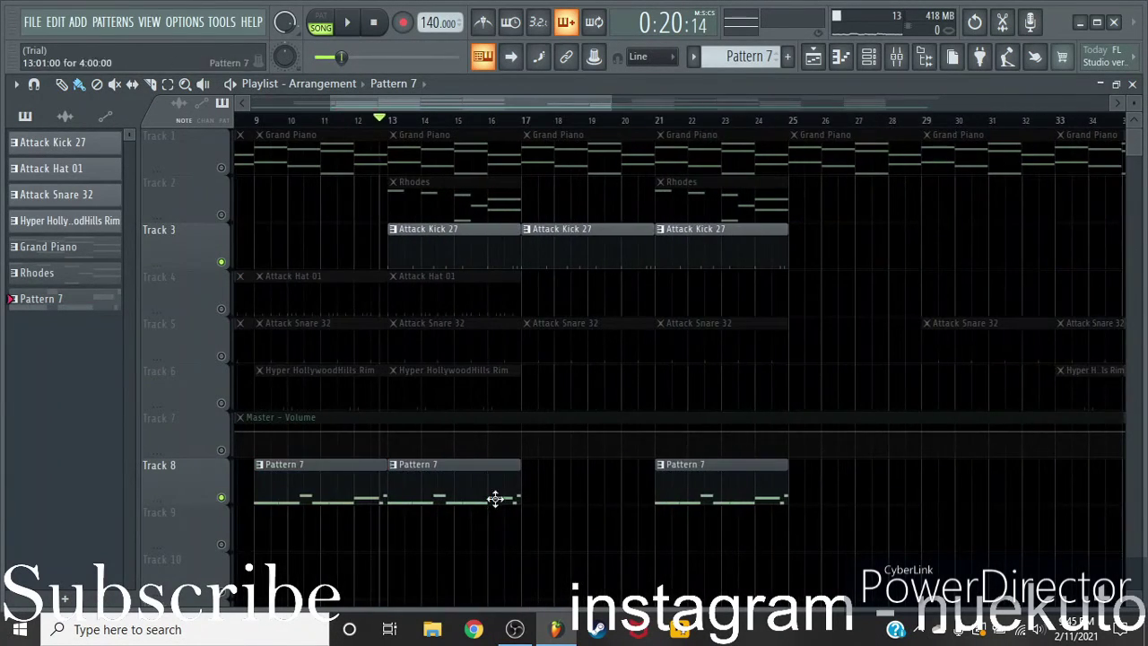
{"action": "left_click", "coordinate": [495, 499], "text": "ctrl"}
{"action": "key", "text": "ctrl+b"}
Unmute all tracks, play the arrangement from bar 13 and check the Grand Piano insert in the mixer
{"action": "left_click", "coordinate": [229, 262], "text": "ctrl"}
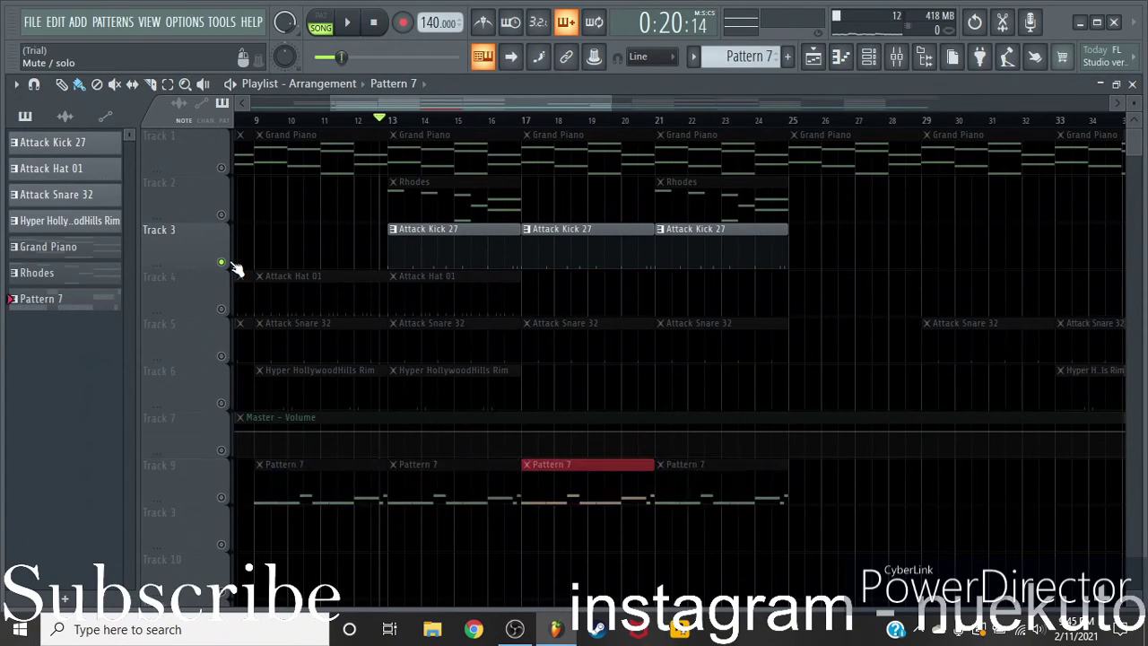
{"action": "left_click", "coordinate": [228, 263], "text": "ctrl"}
{"action": "key", "text": "space"}
{"action": "left_click_drag", "start_coordinate": [568, 101], "coordinate": [573, 99]}
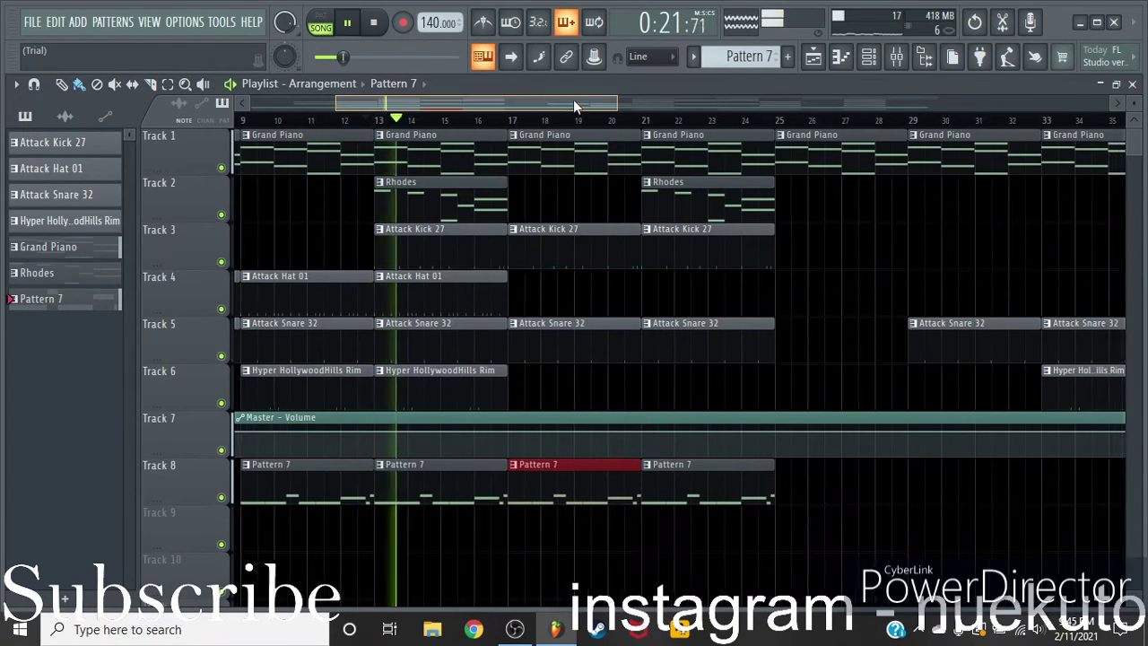
{"action": "left_click", "coordinate": [859, 249]}
{"action": "right_click", "coordinate": [861, 250]}
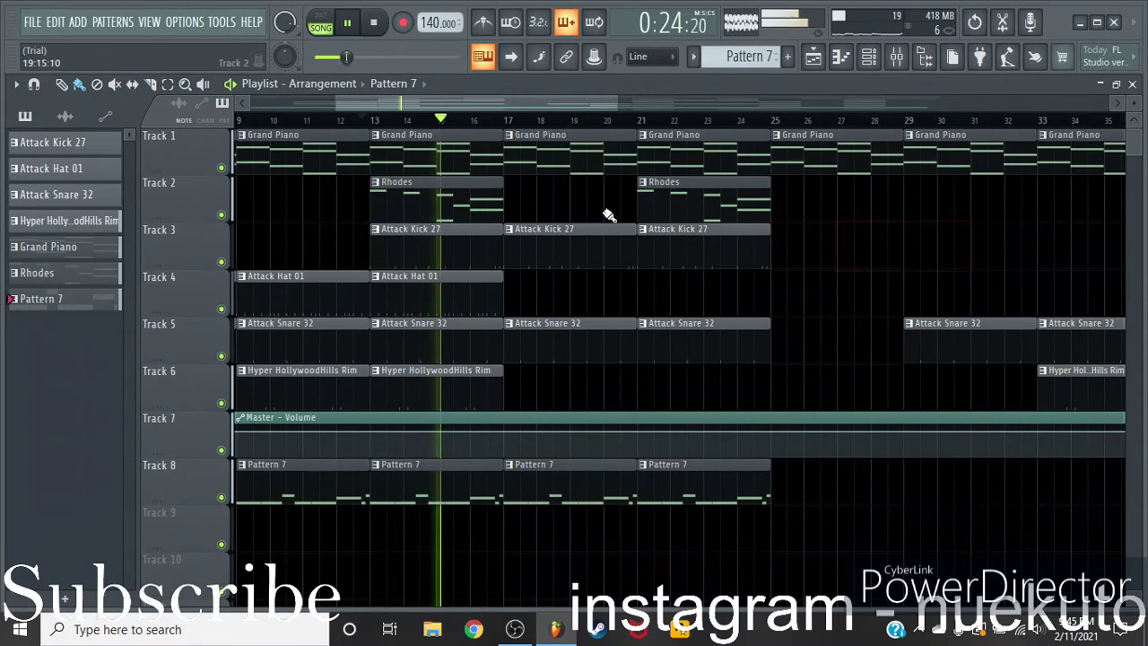
{"action": "left_click", "coordinate": [894, 56]}
{"action": "left_click", "coordinate": [316, 294]}
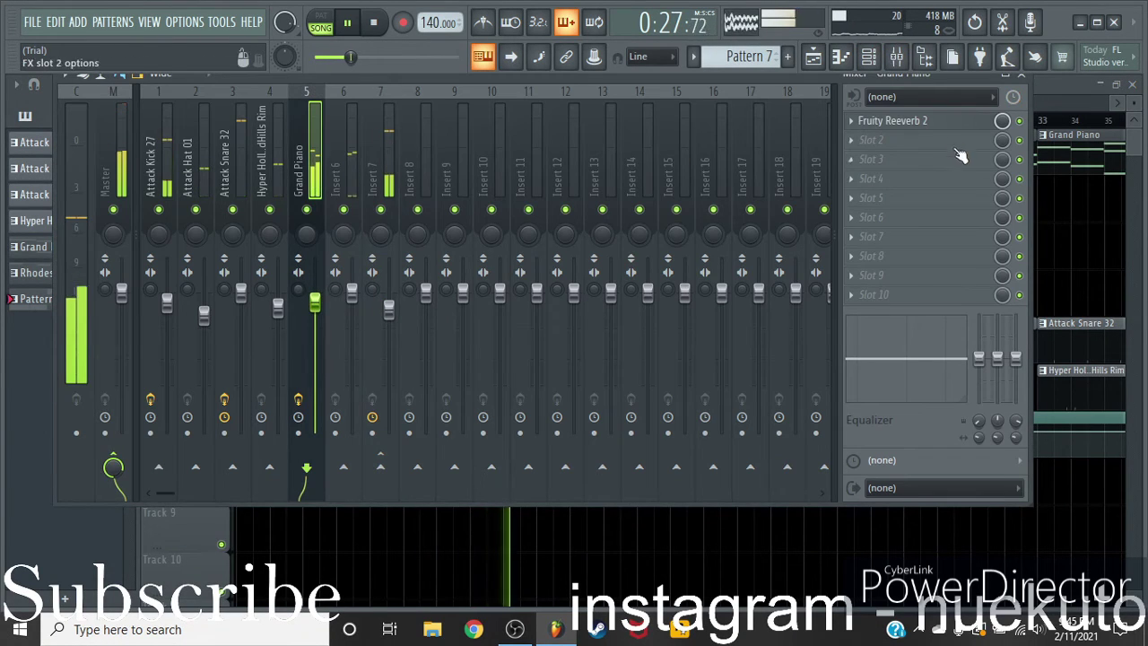
{"action": "left_click", "coordinate": [1020, 76]}
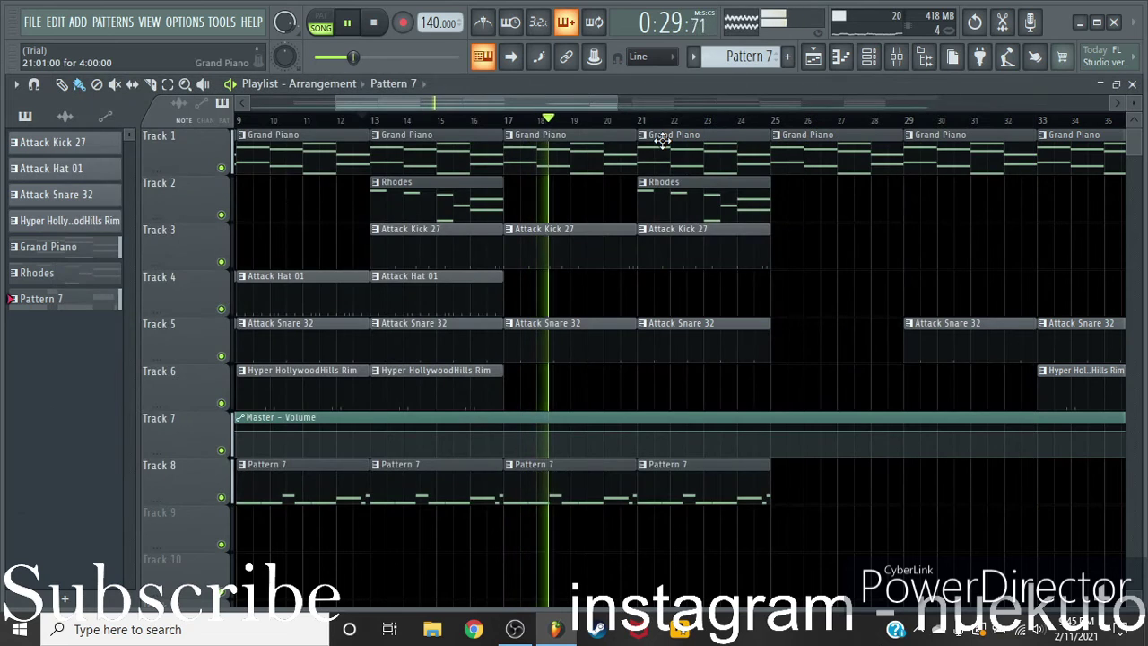
Add a Hyper HollywoodHills Rim clip on Track 6 at bar 21 and play from there
{"action": "scroll", "coordinate": [674, 118], "scroll_direction": "up", "scroll_amount": 3}
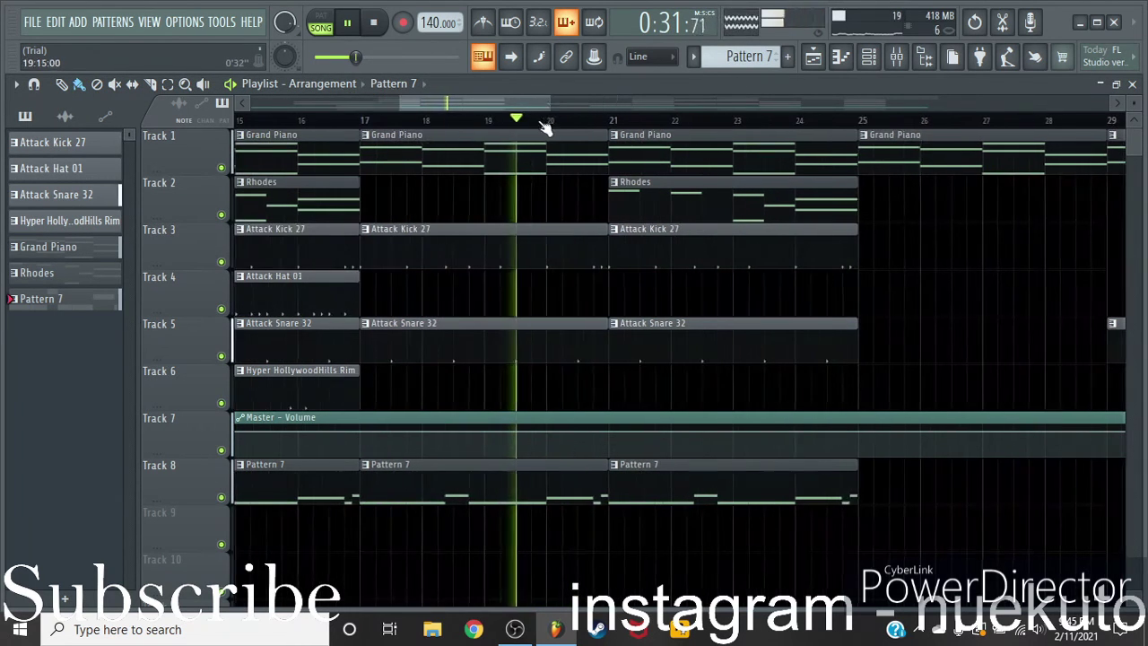
{"action": "left_click_drag", "start_coordinate": [504, 102], "coordinate": [544, 102]}
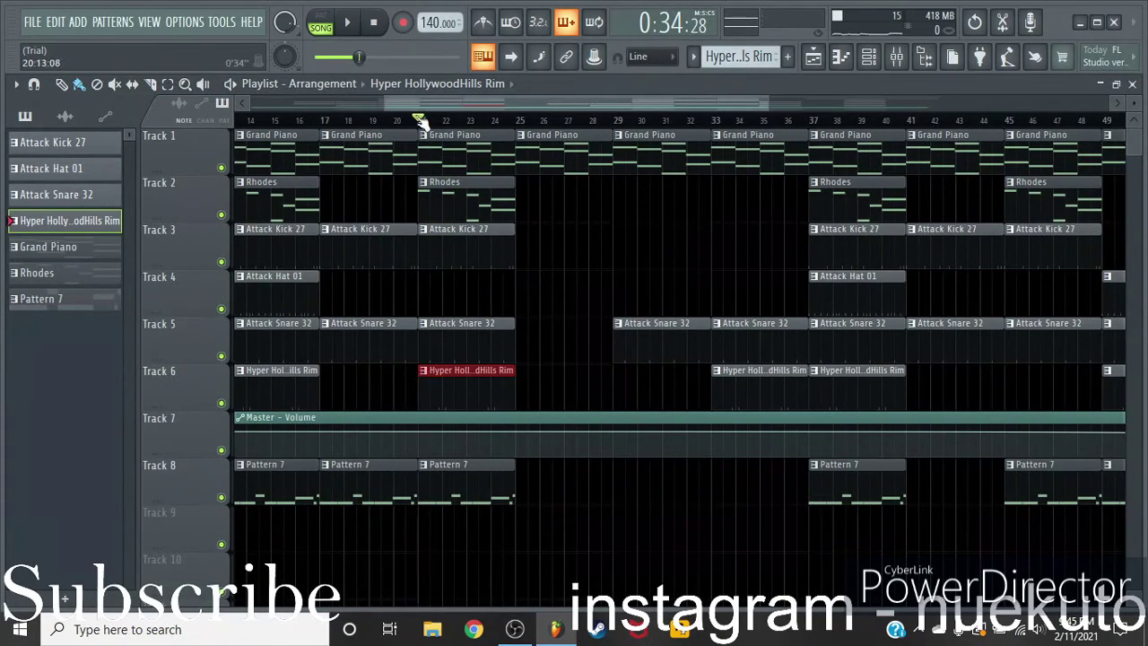
{"action": "key", "text": "space"}
{"action": "scroll", "coordinate": [419, 119], "scroll_direction": "up", "scroll_amount": 5}
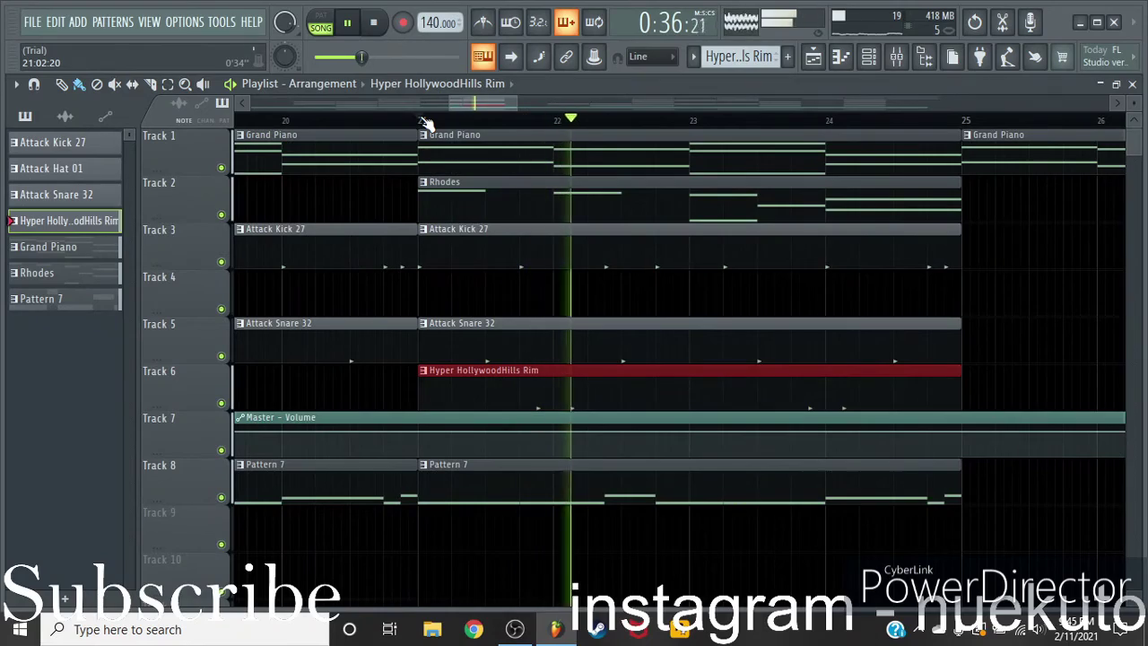
Place two-bar Rhodes clips with the pattern's second half on Track 2 at bars 27 and 31, and play that section
{"action": "scroll", "coordinate": [426, 123], "scroll_direction": "down", "scroll_amount": 6}
{"action": "scroll", "coordinate": [613, 139], "scroll_direction": "right", "scroll_amount": 5}
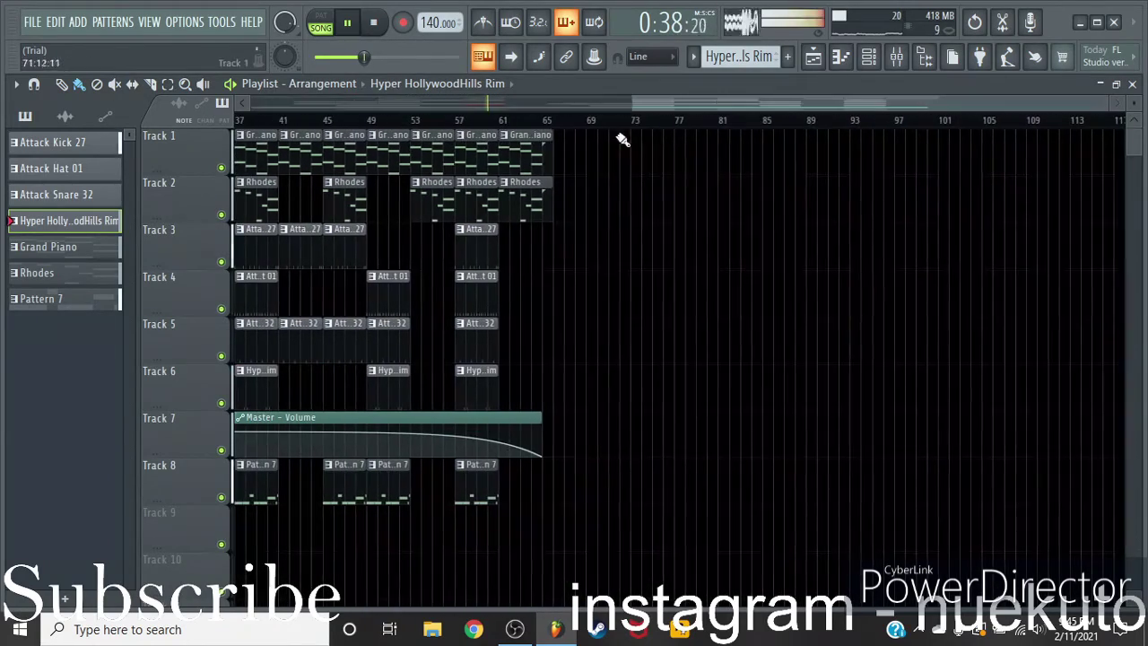
{"action": "left_click_drag", "start_coordinate": [599, 128], "coordinate": [1133, 107]}
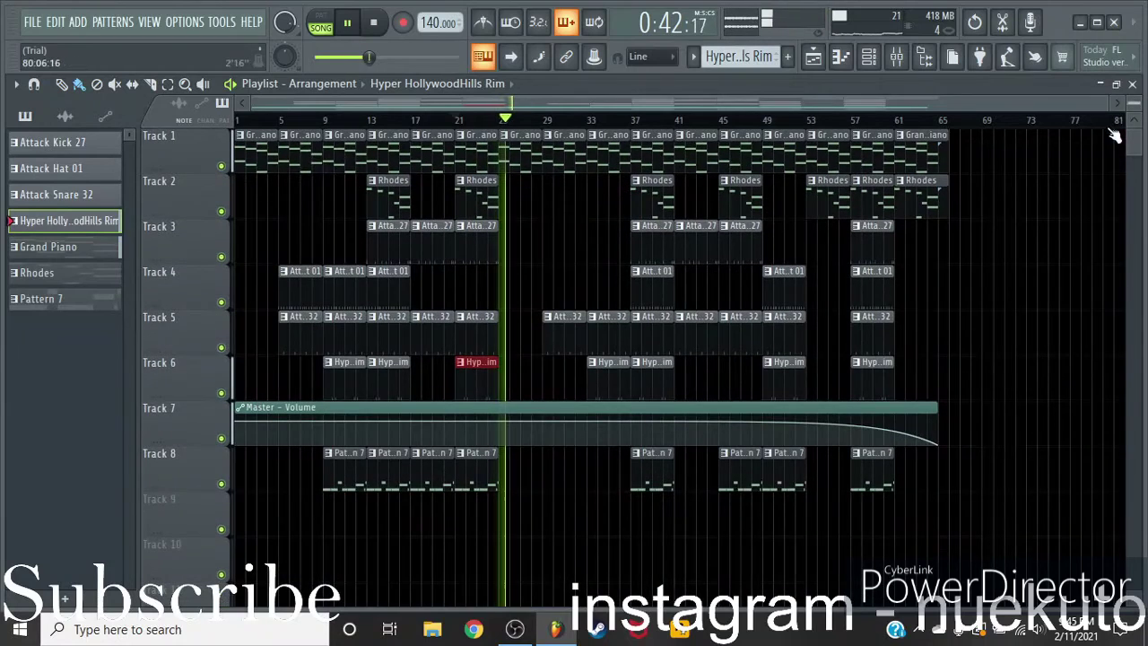
{"action": "scroll", "coordinate": [568, 123], "scroll_direction": "up", "scroll_amount": 3}
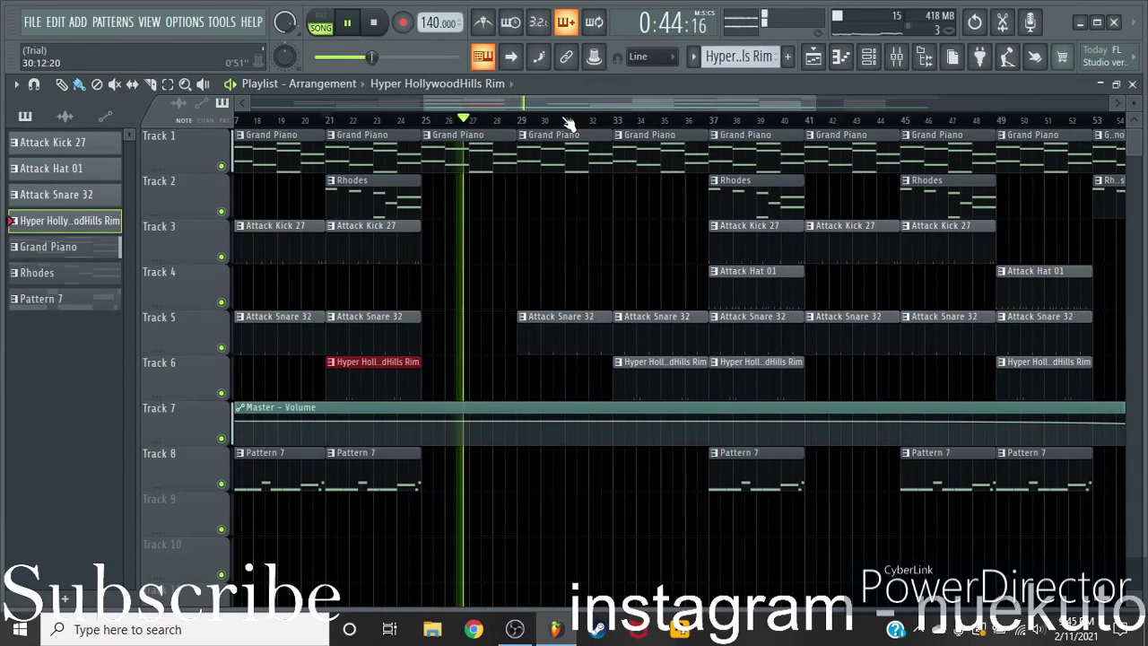
{"action": "scroll", "coordinate": [439, 129], "scroll_direction": "up", "scroll_amount": 2}
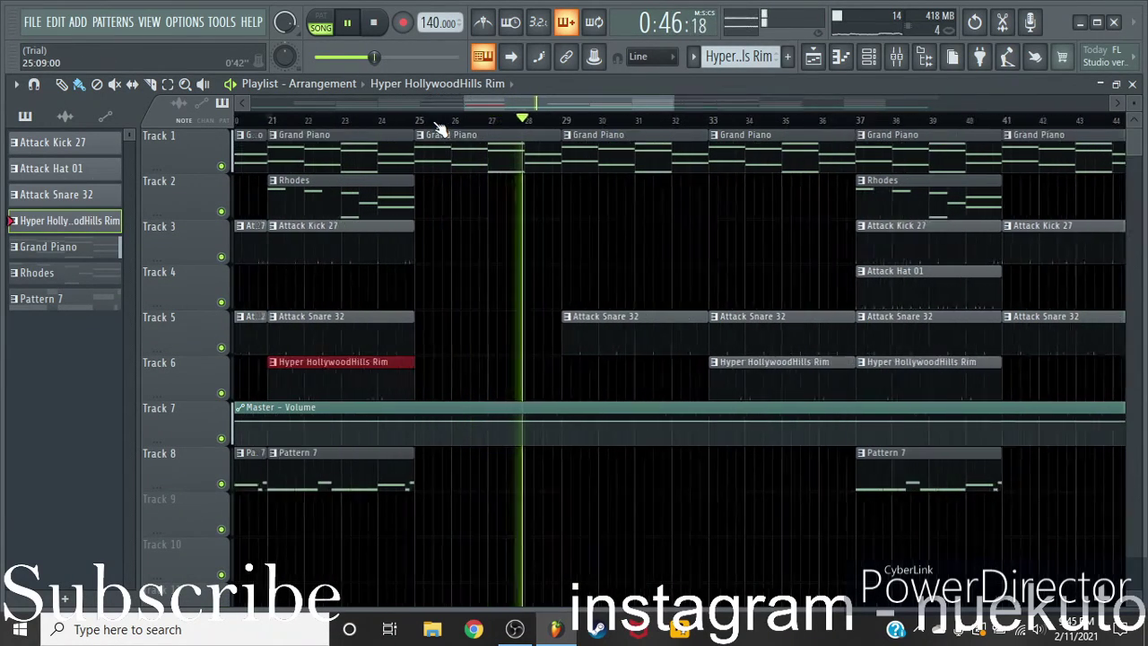
{"action": "key", "text": "space"}
{"action": "left_click", "coordinate": [426, 204]}
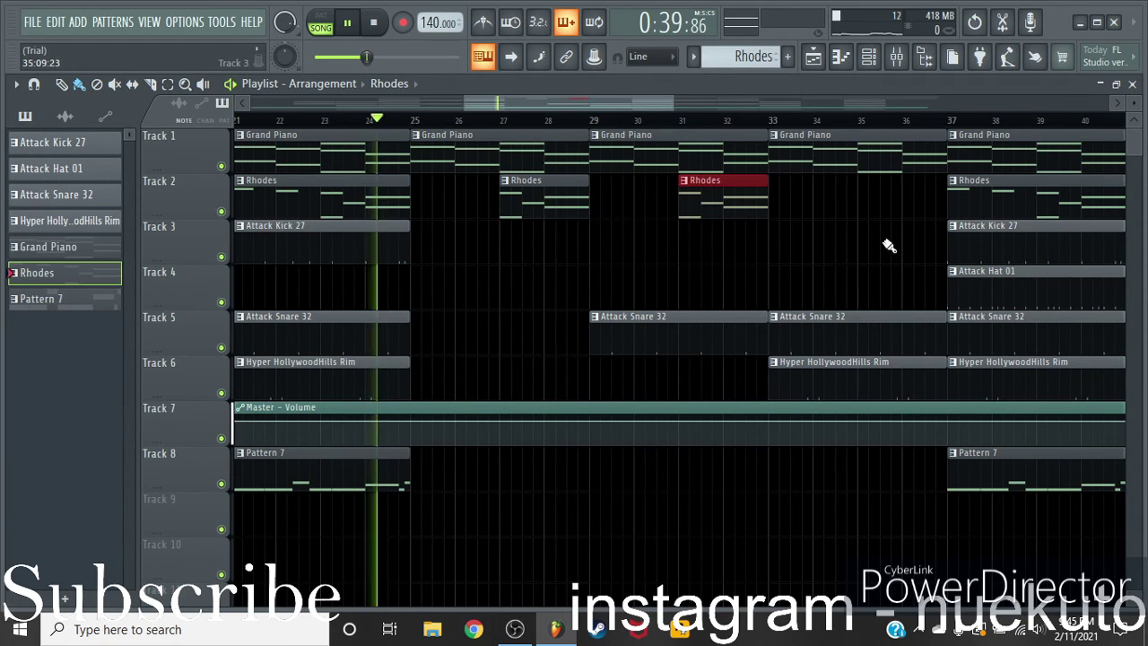
{"action": "left_click", "coordinate": [867, 207]}
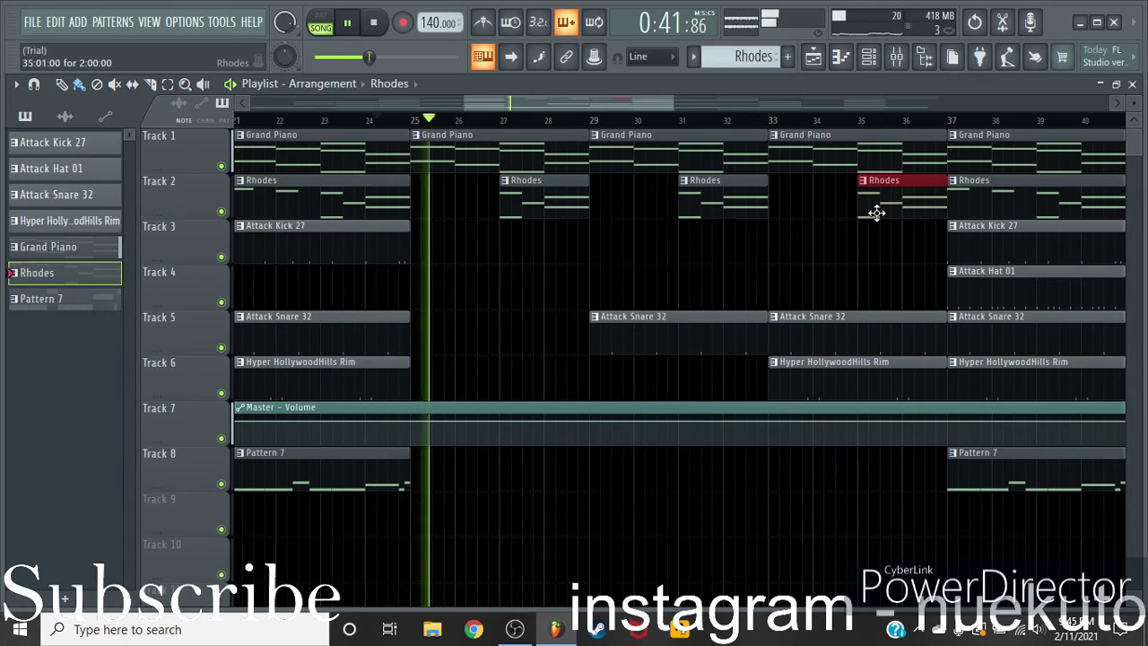
{"action": "right_click", "coordinate": [879, 215]}
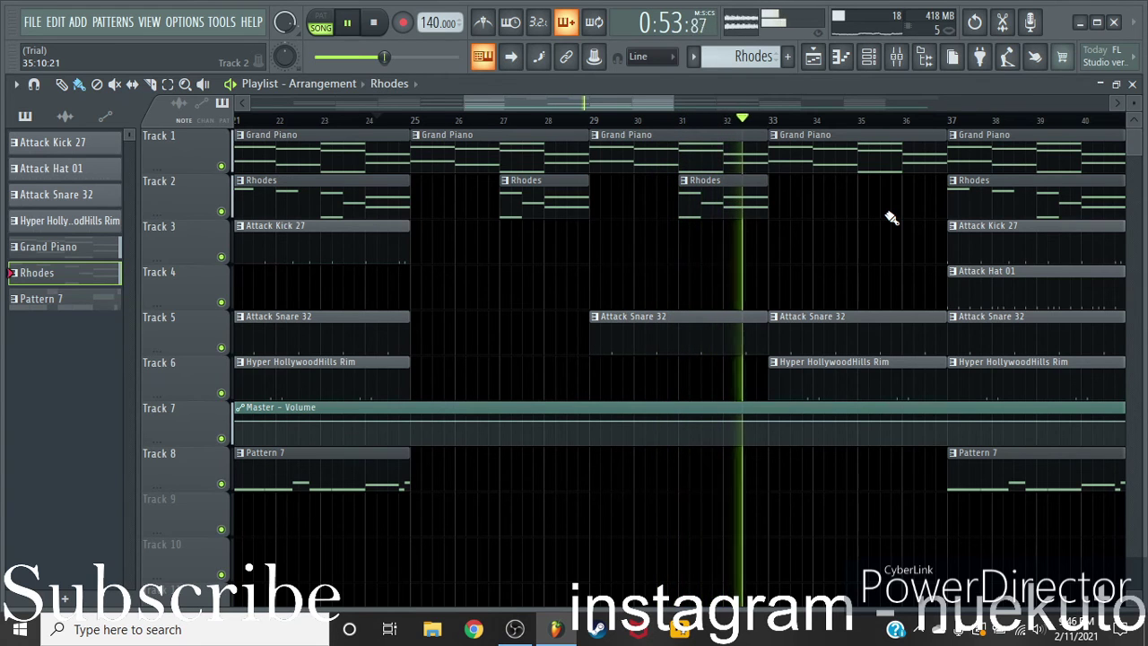
Stop playback and start exporting the full song as a wave file
{"action": "scroll", "coordinate": [913, 137], "scroll_direction": "down", "scroll_amount": 5}
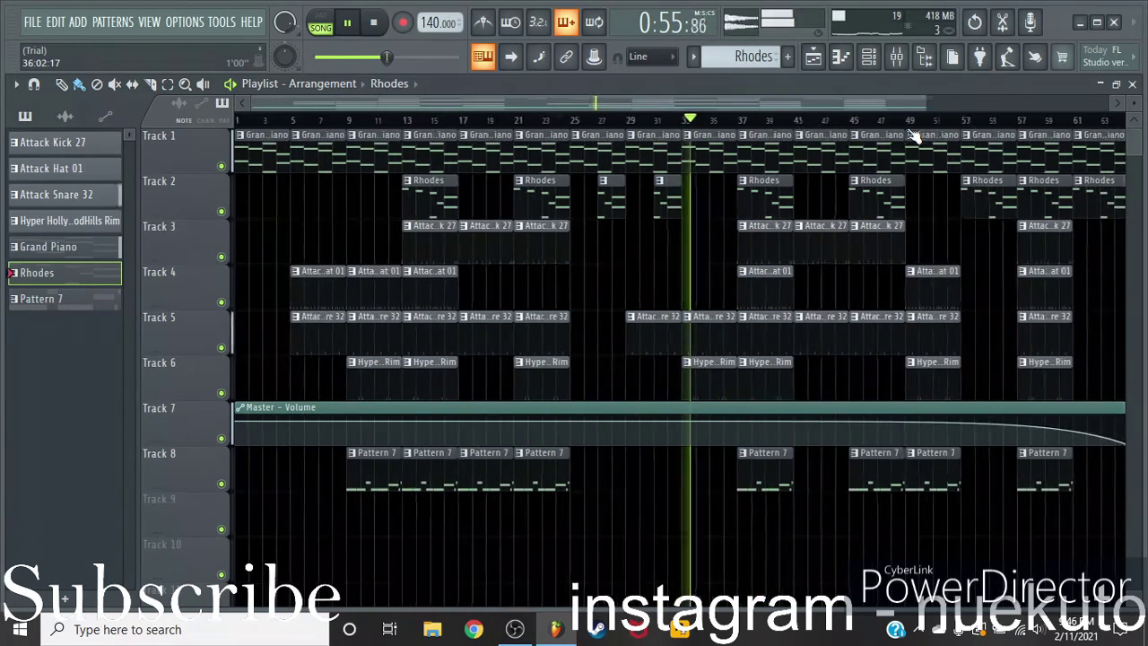
{"action": "scroll", "coordinate": [449, 206], "scroll_direction": "down", "scroll_amount": 5}
{"action": "scroll", "coordinate": [365, 128], "scroll_direction": "down", "scroll_amount": 1}
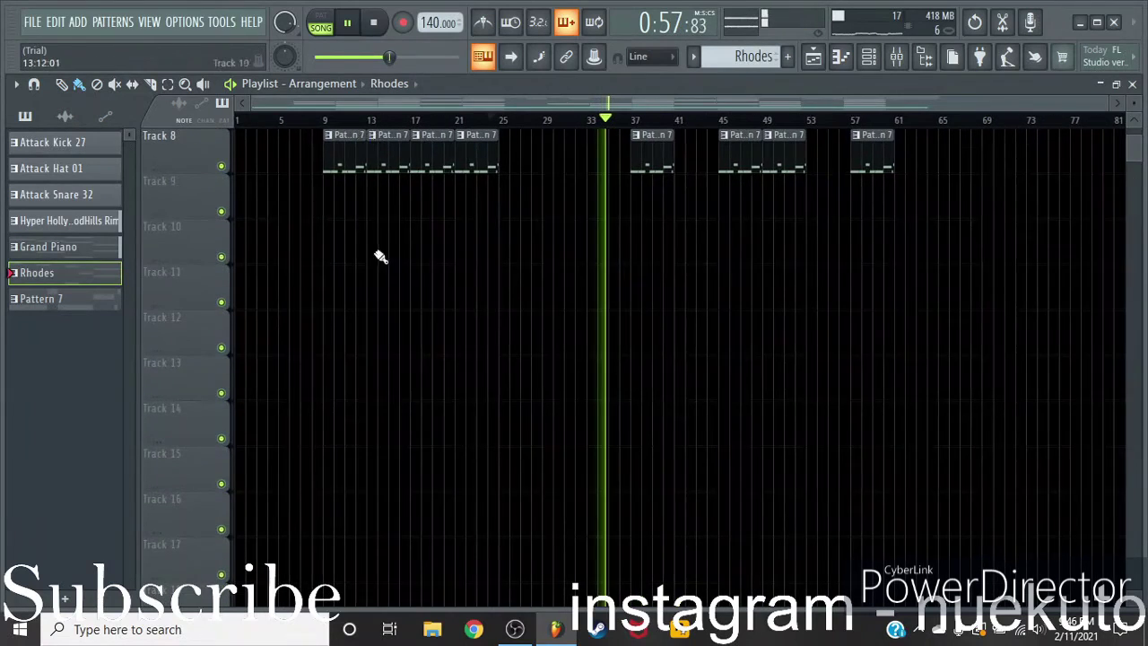
{"action": "scroll", "coordinate": [380, 256], "scroll_direction": "up", "scroll_amount": 5}
{"action": "key", "text": "space"}
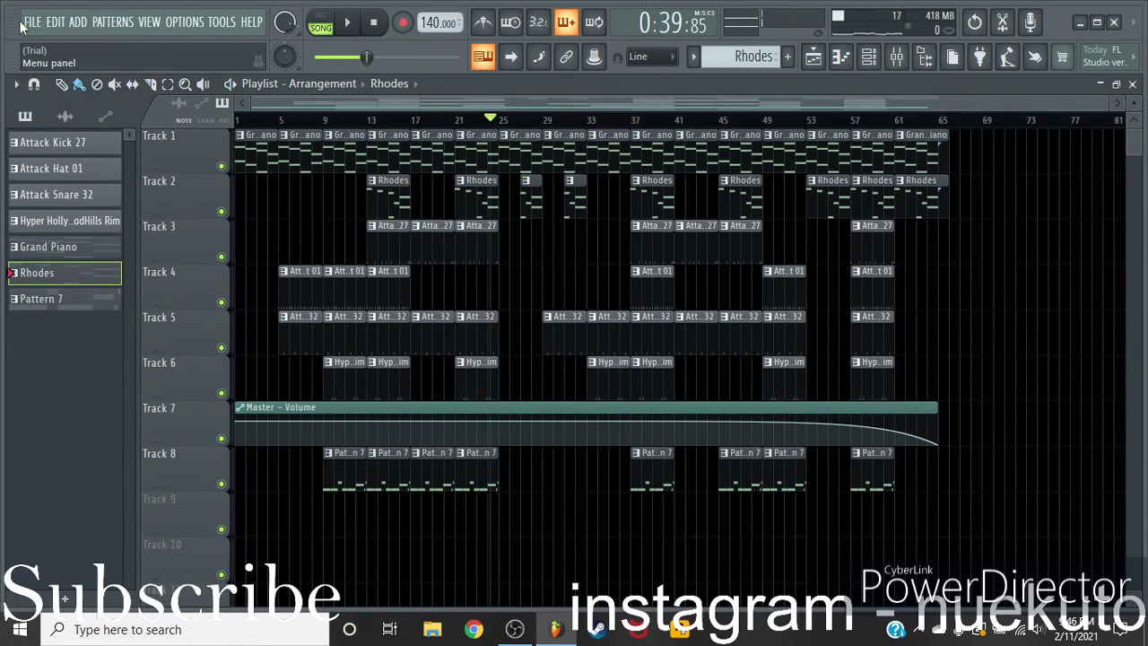
{"action": "left_click", "coordinate": [32, 22]}
{"action": "mouse_move", "coordinate": [84, 170]}
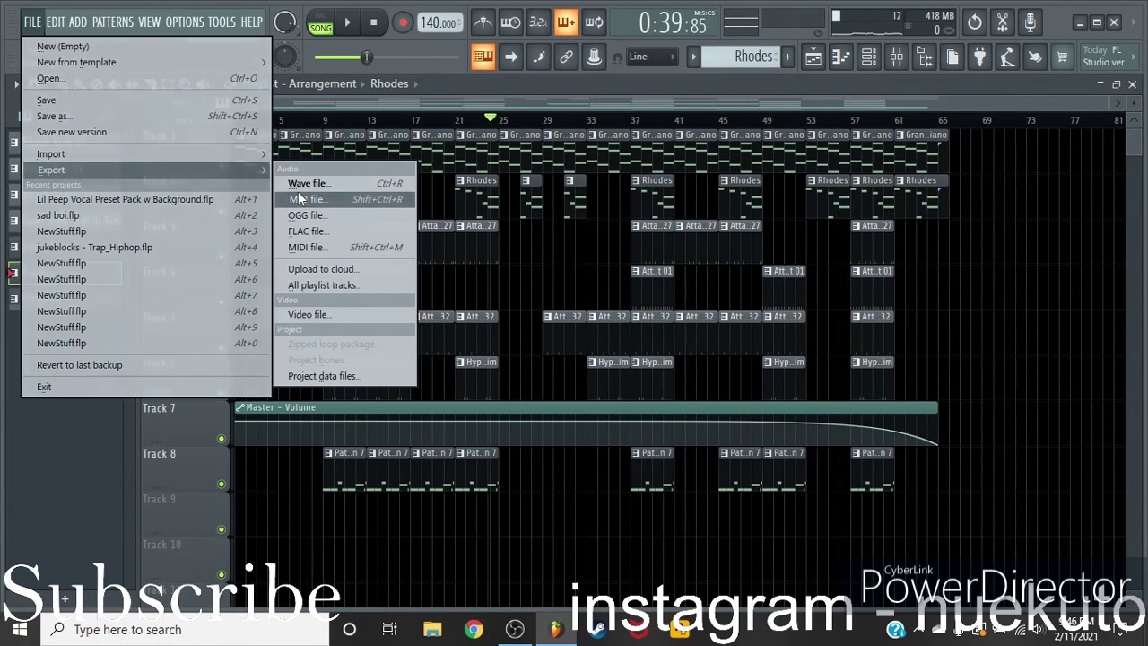
{"action": "left_click", "coordinate": [301, 183]}
{"action": "scroll", "coordinate": [328, 330], "scroll_direction": "up", "scroll_amount": 2}
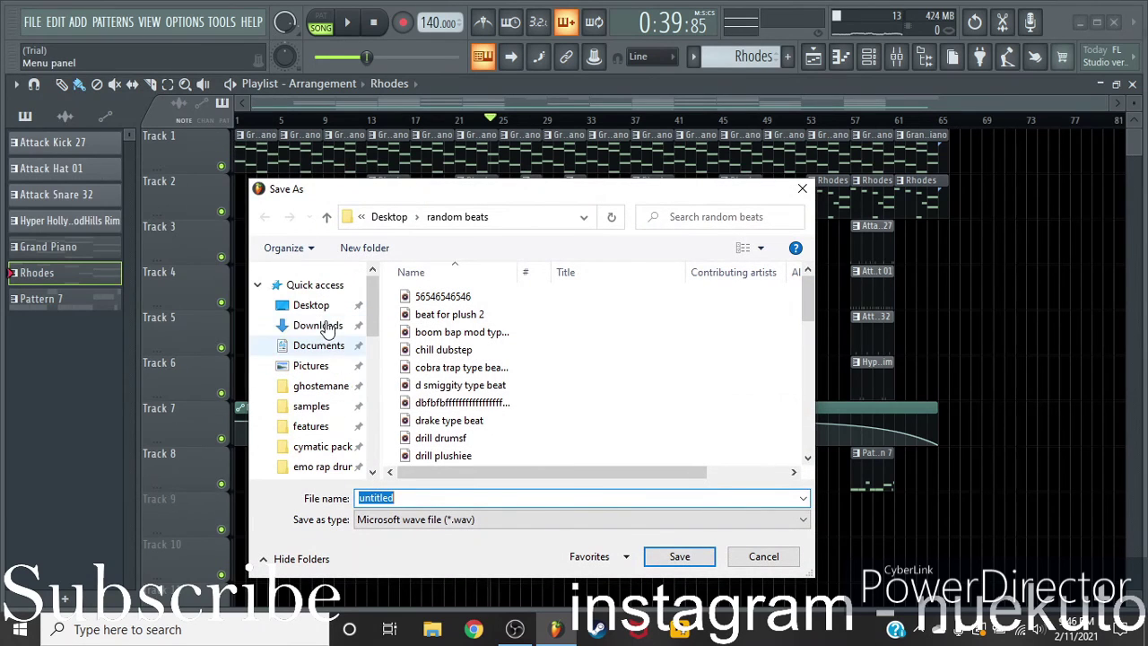